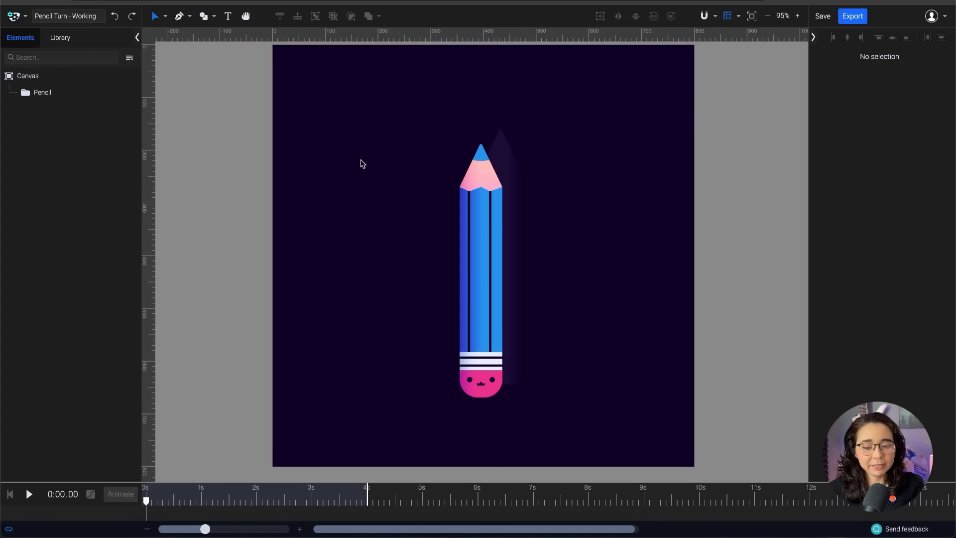
Select the Pencil group and move it slightly up and to the left, to about X 311, Y 138
scroll(527, 337, up, 1)
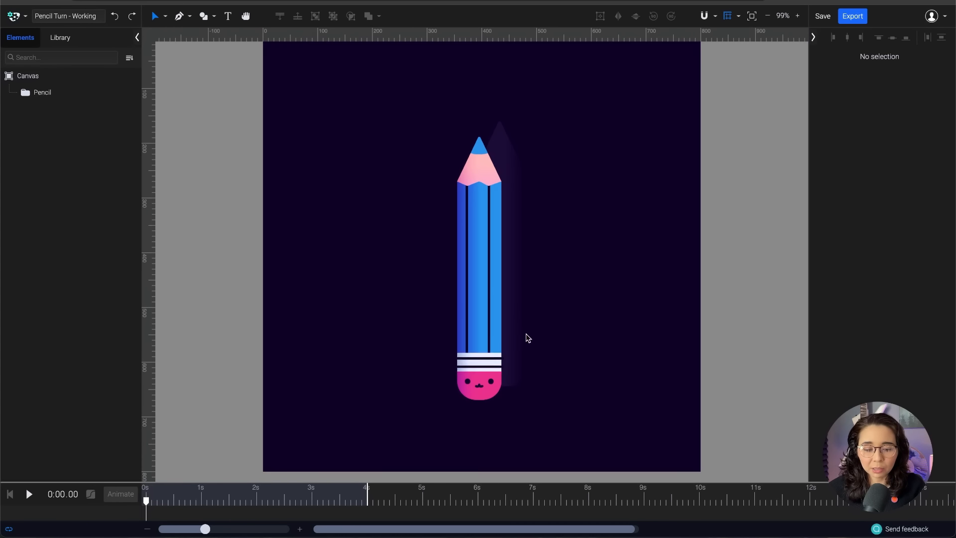
scroll(537, 358, up, 1)
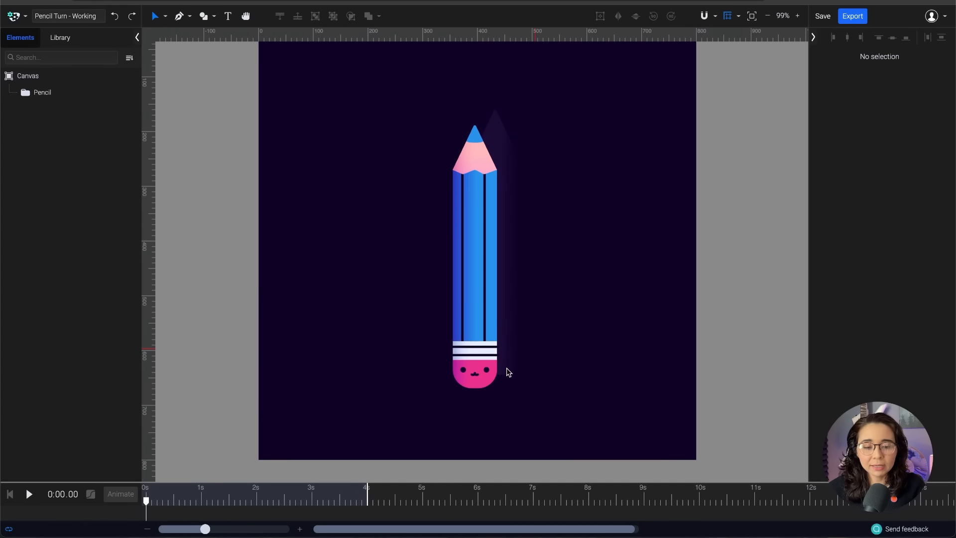
click(492, 201)
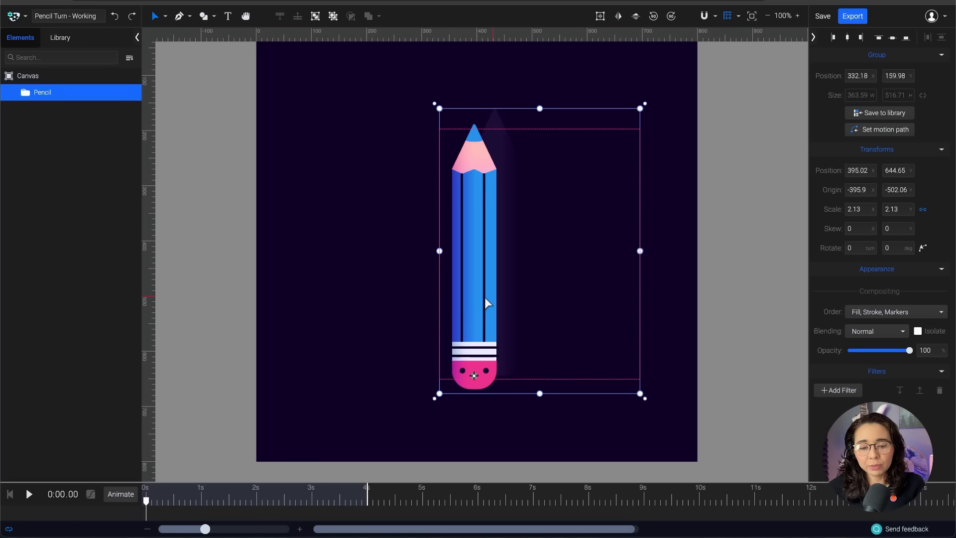
mouse_move(478, 293)
mouse_down()
mouse_move(486, 294)
mouse_move(461, 276)
mouse_move(467, 297)
mouse_move(485, 267)
mouse_move(453, 286)
mouse_move(482, 283)
mouse_move(462, 276)
mouse_move(468, 285)
mouse_up()
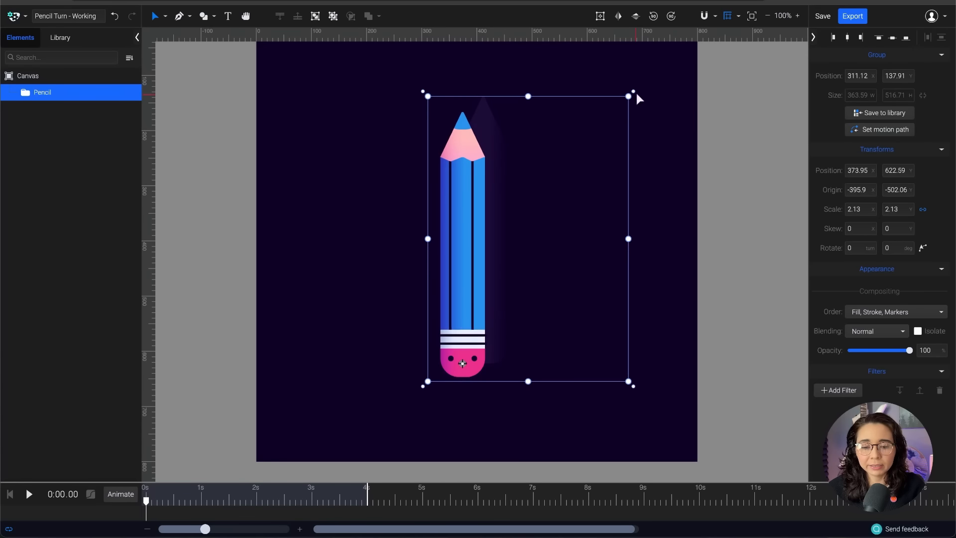
Try to rotate the Pencil group slightly about its origin and undo the change, keeping the group selected
drag(632, 92, 613, 86)
key(ctrl+z)
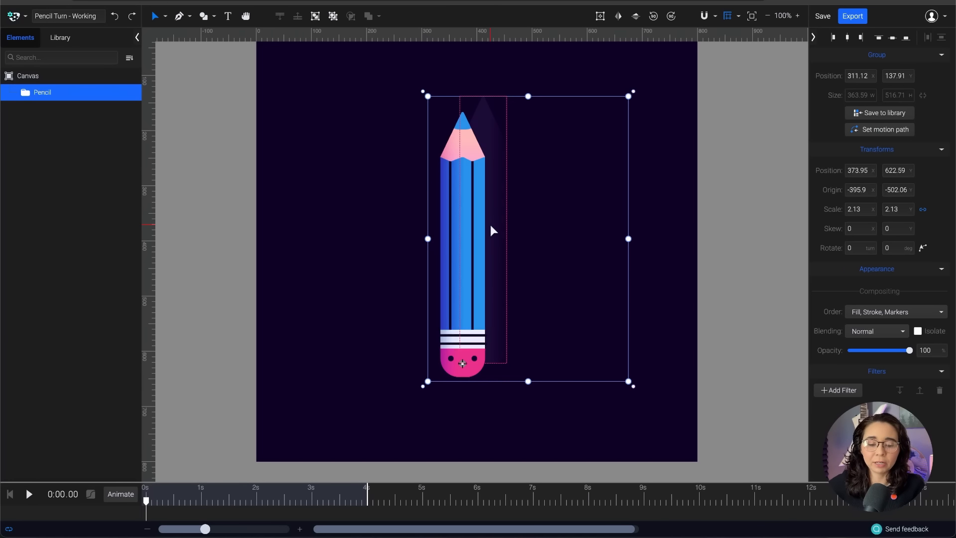
click(394, 263)
click(459, 293)
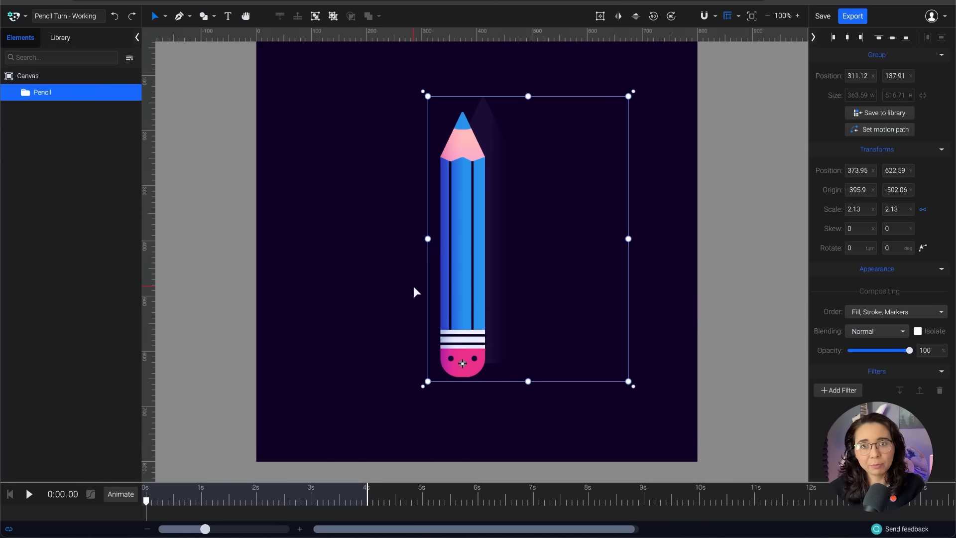
Open the Pencil group's contents and release the Clip P Mask Eraser clipping path inside the Eraser All group
scroll(468, 388, up, 5)
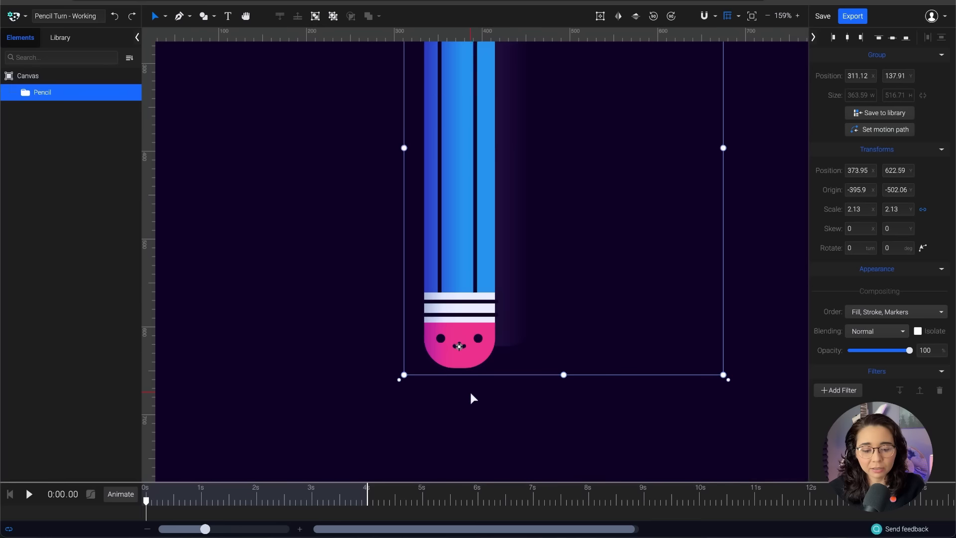
click(483, 430)
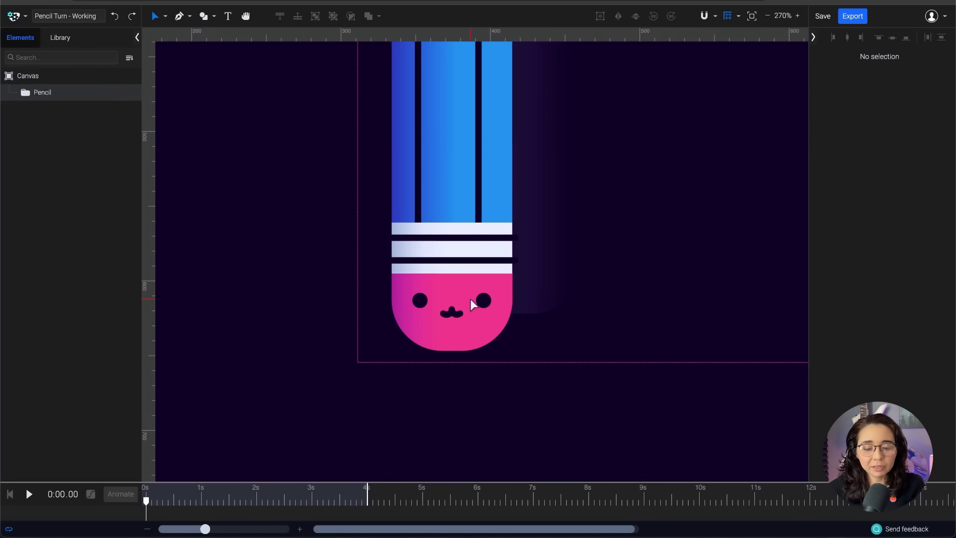
click(454, 283)
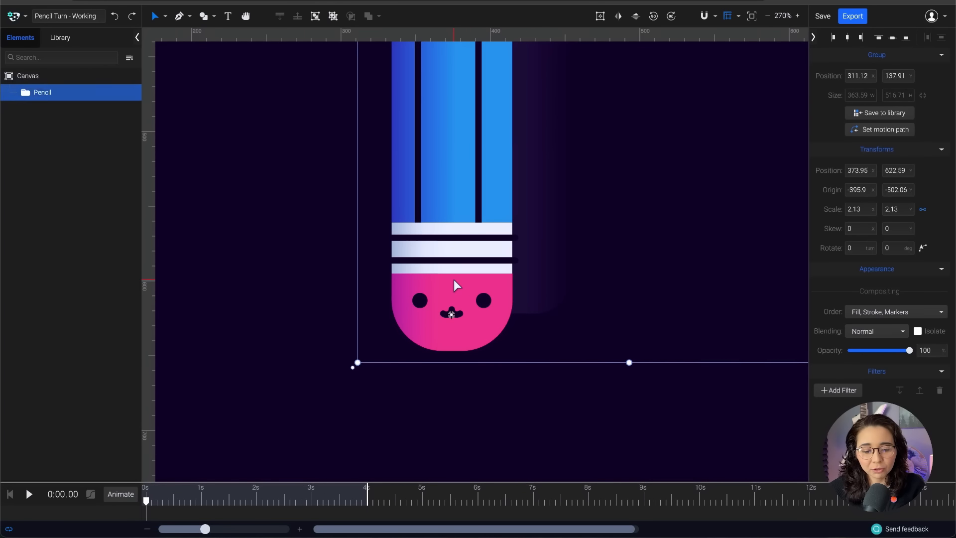
double_click(443, 289)
click(85, 246)
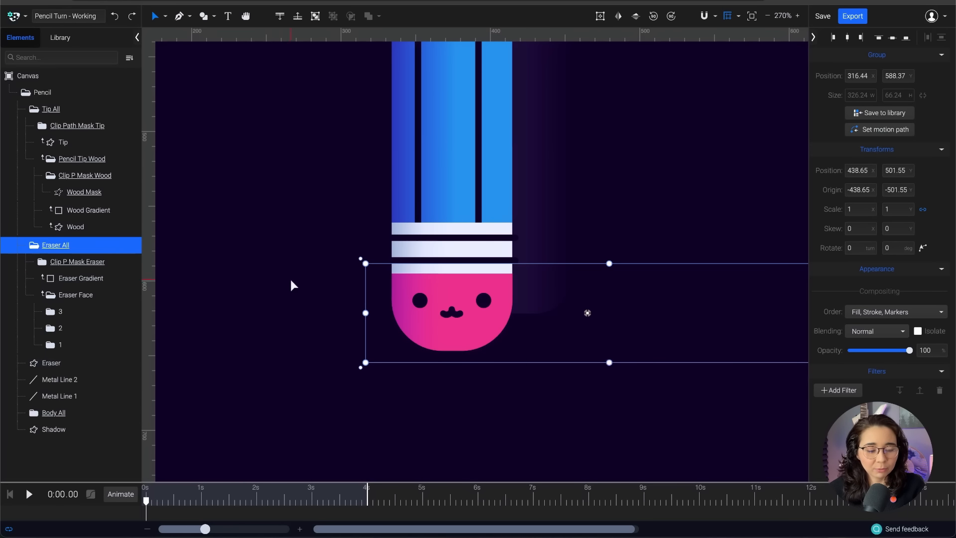
click(85, 263)
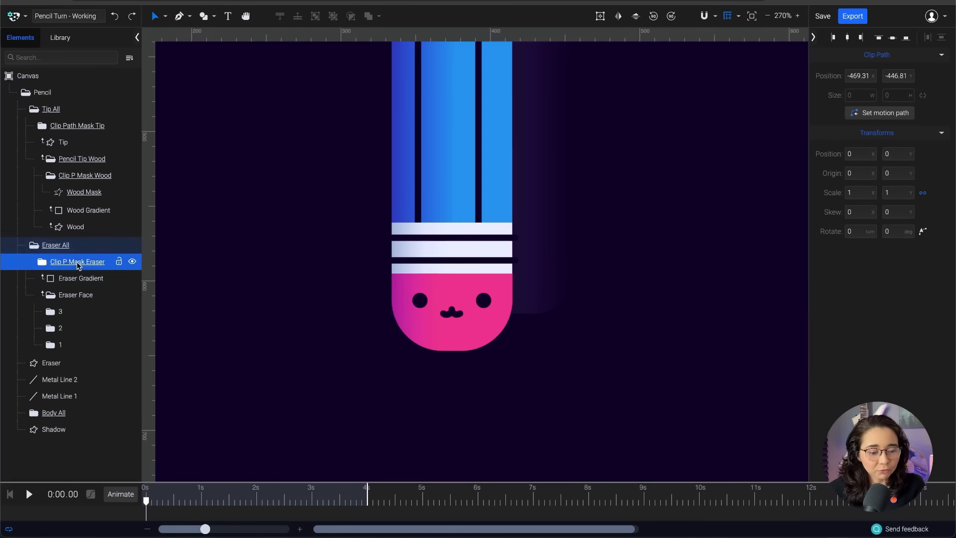
right_click(85, 263)
click(138, 409)
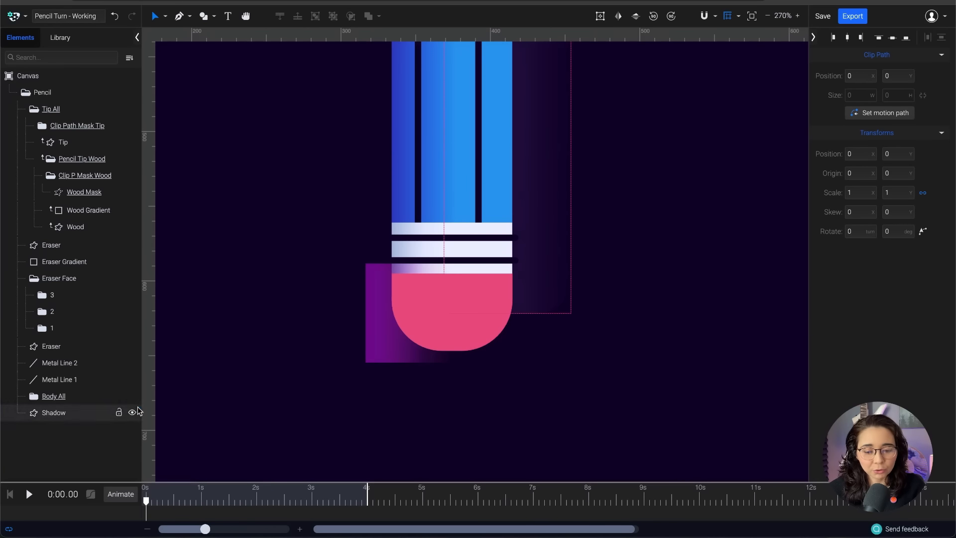
Move the released upper Eraser shape off the pencil to the empty area on its right, at about X 442, Y 598
click(255, 324)
click(453, 314)
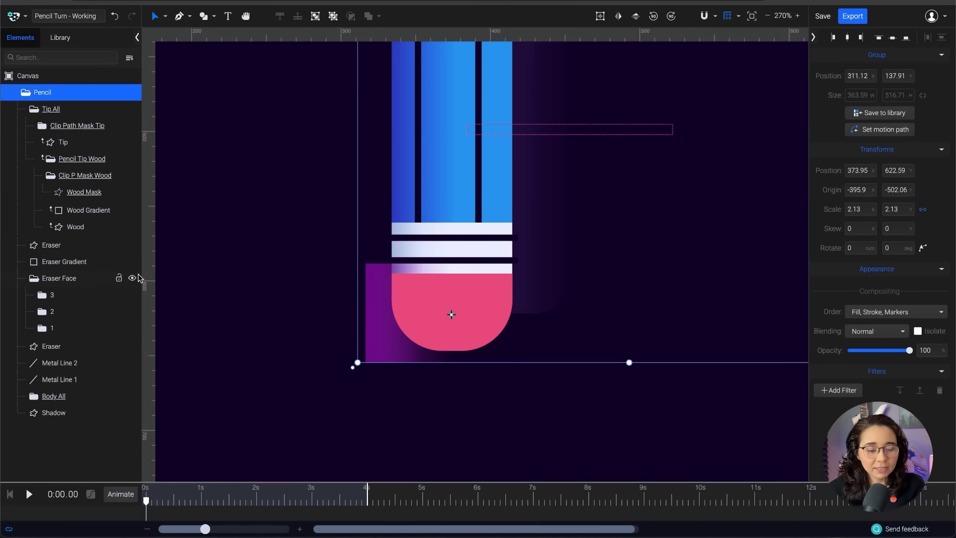
click(94, 263)
click(85, 245)
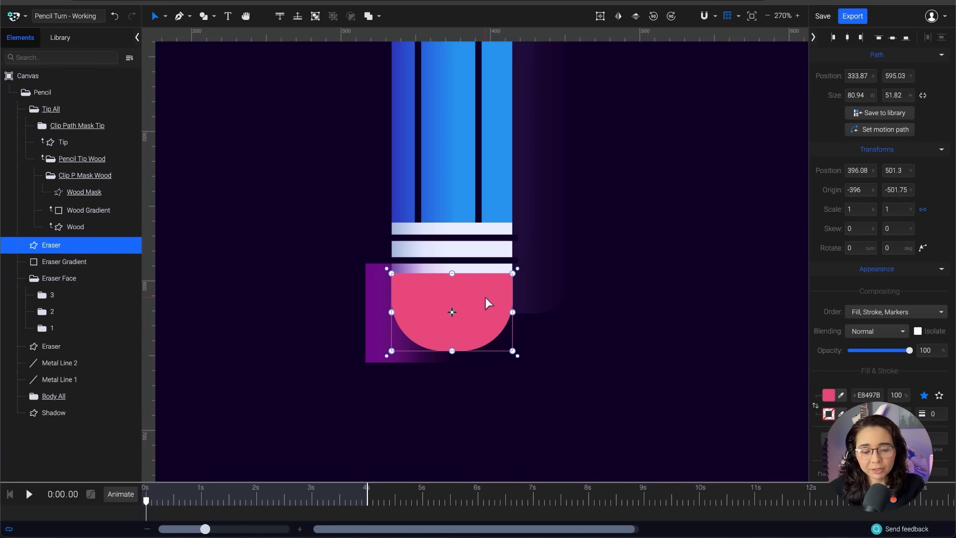
mouse_move(485, 297)
mouse_down()
mouse_move(650, 312)
mouse_move(654, 295)
mouse_up()
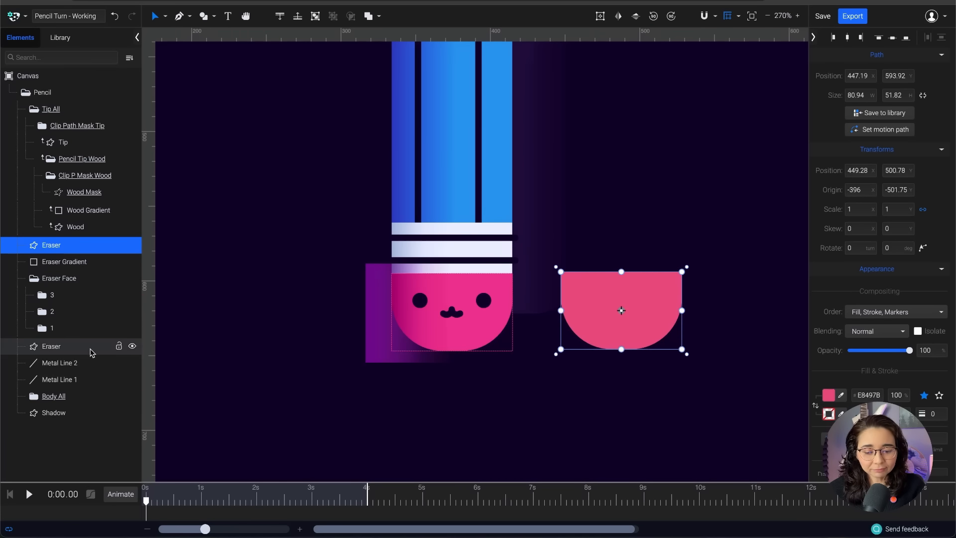
mouse_move(600, 304)
mouse_down()
mouse_move(604, 310)
mouse_move(591, 306)
mouse_up()
Inspect the lower Eraser shape and the Eraser Face group, and undo a trial adjustment of the face group
drag(69, 350, 78, 350)
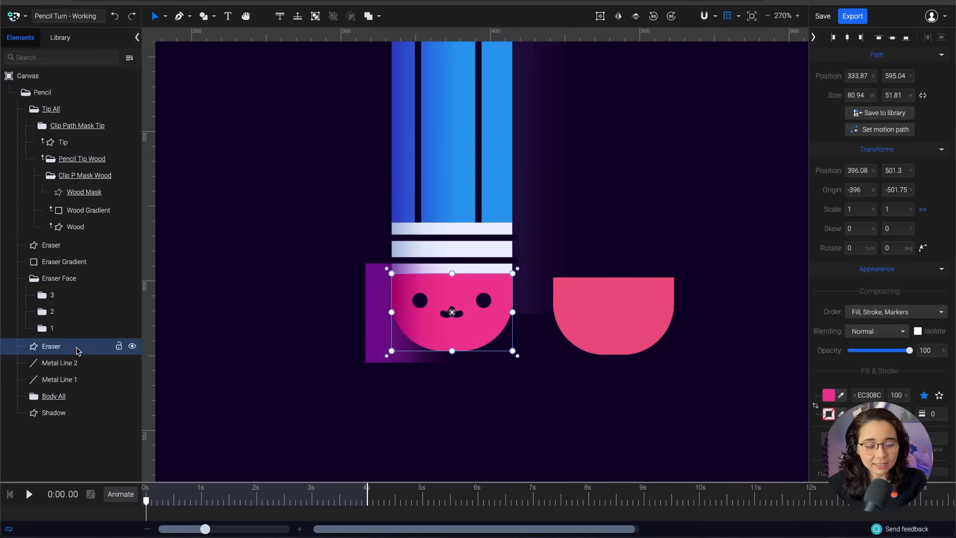
click(78, 350)
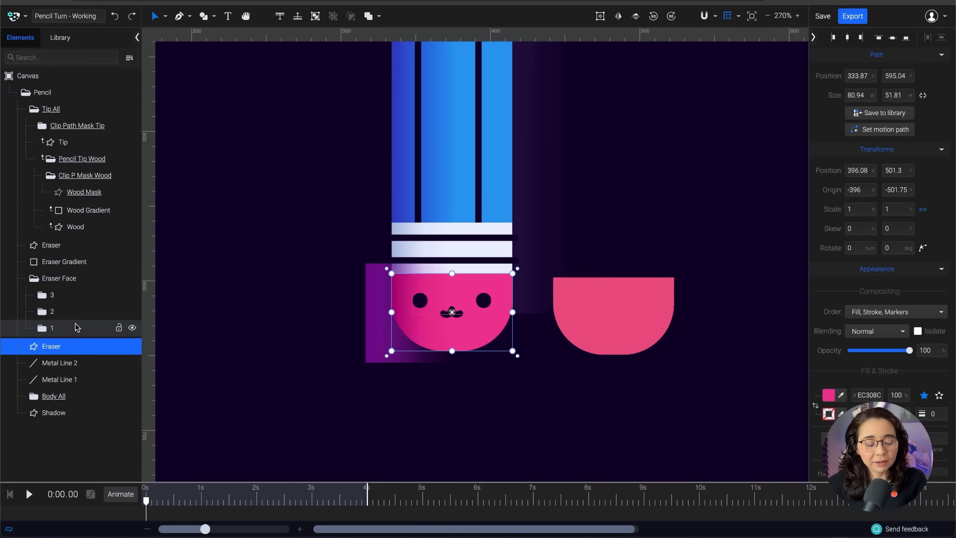
click(82, 282)
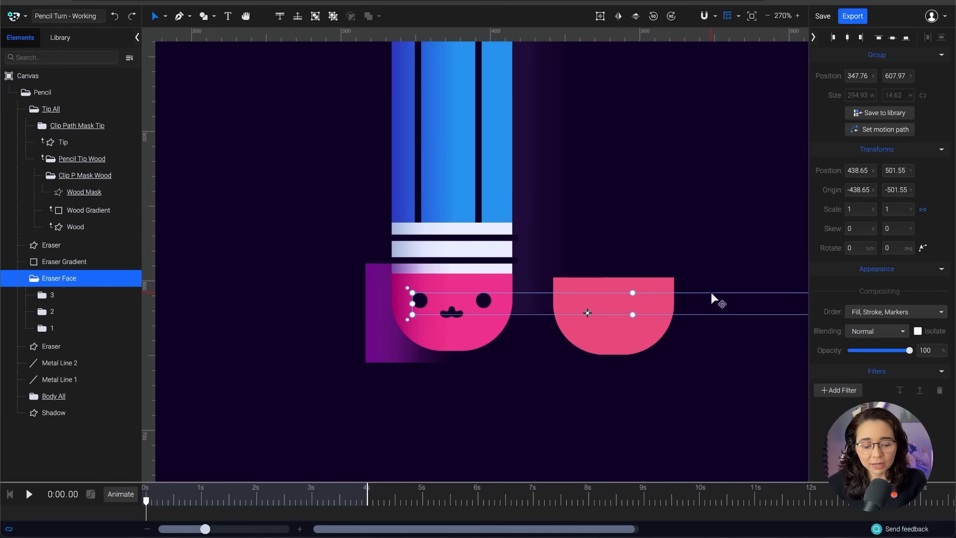
mouse_move(711, 292)
mouse_down()
mouse_move(354, 294)
mouse_move(708, 298)
mouse_up()
key(ctrl+z)
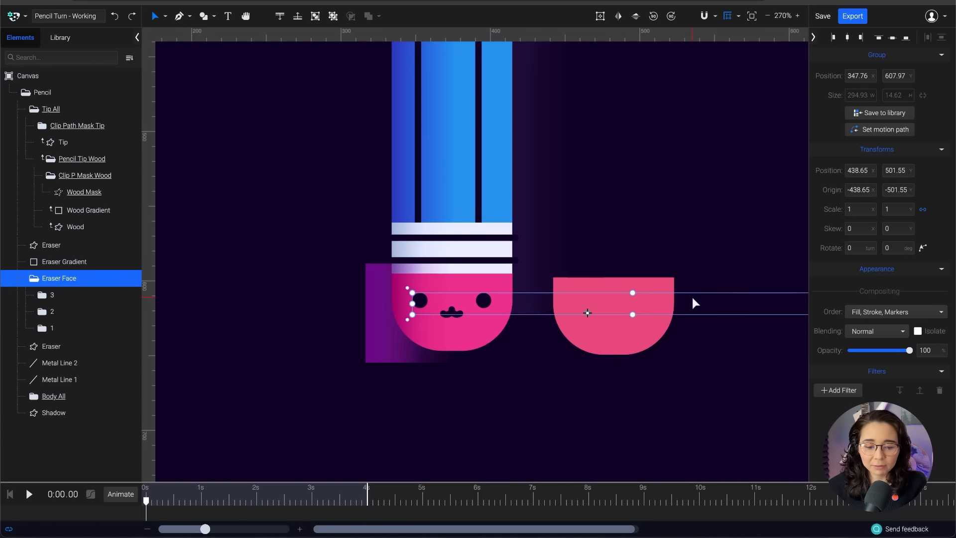
click(629, 199)
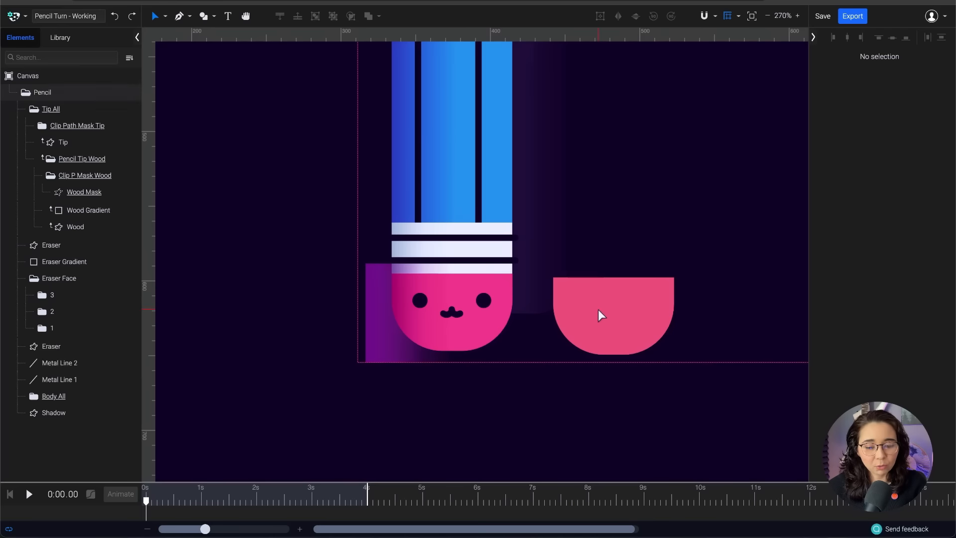
Move the upper Eraser shape back over the pencil's eraser end, at about X 334, Y 595
click(75, 249)
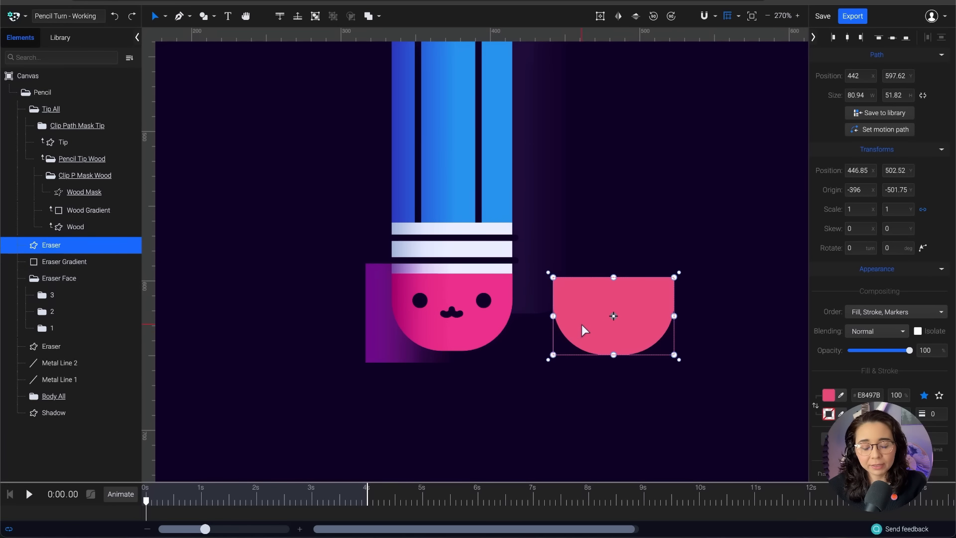
mouse_move(593, 318)
mouse_down()
mouse_move(459, 340)
mouse_move(548, 324)
mouse_move(560, 311)
mouse_up()
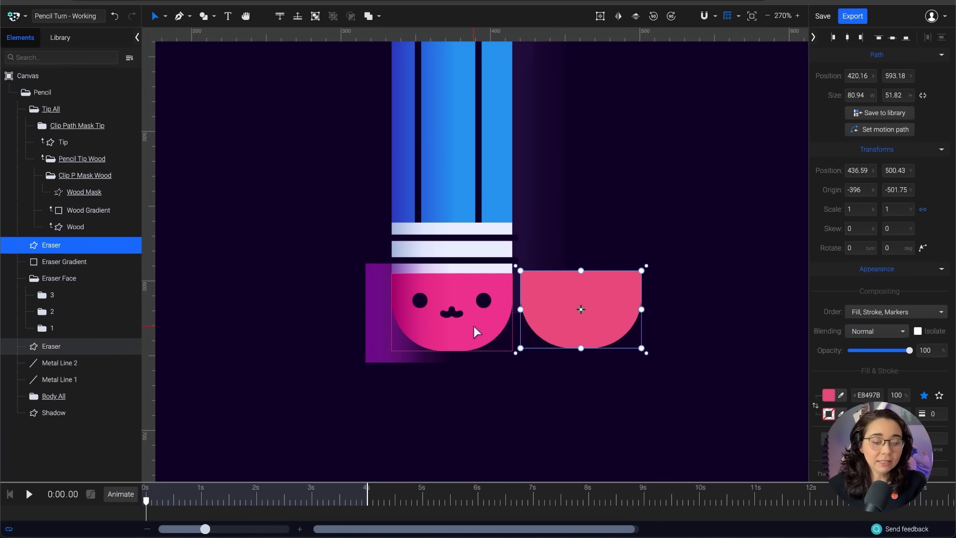
click(71, 262)
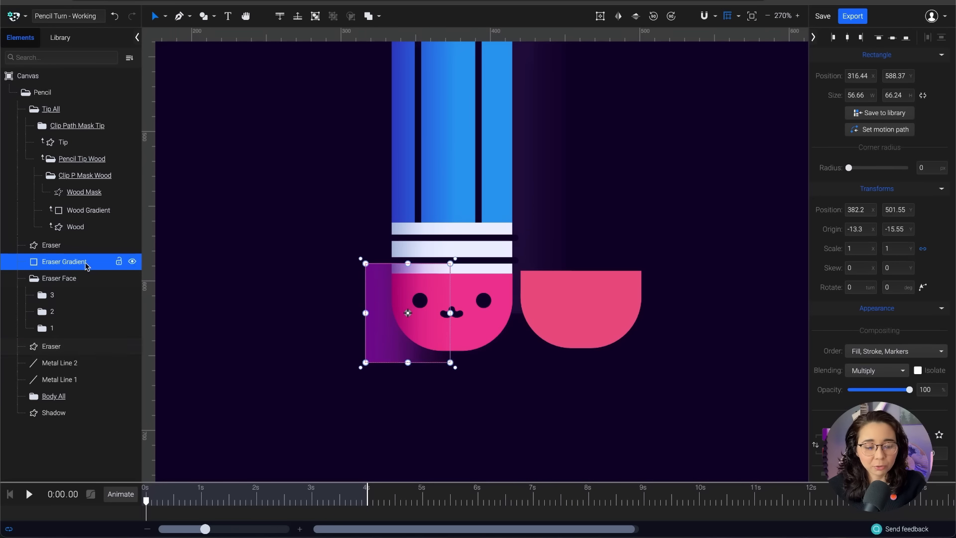
click(578, 328)
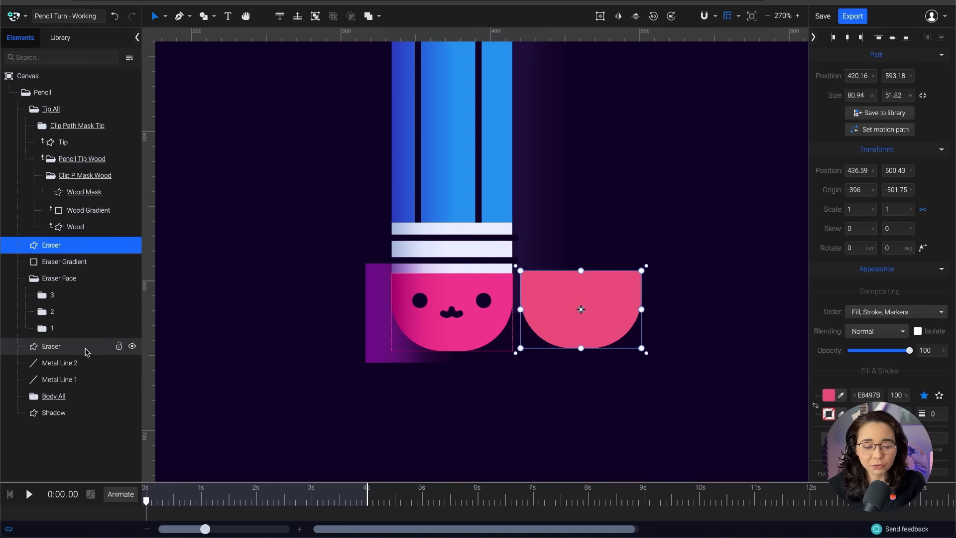
drag(622, 306, 493, 308)
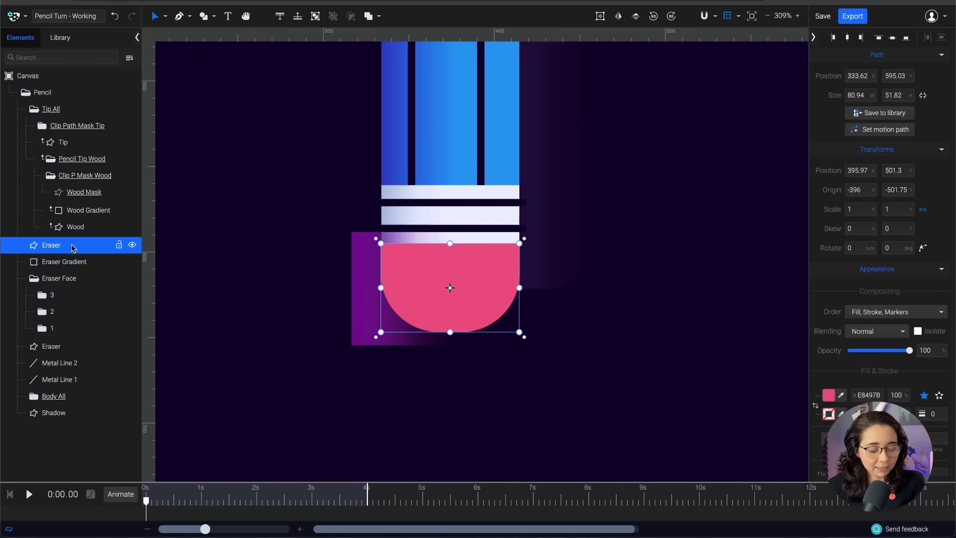
Create a clipping path from the upper Eraser shape, the Eraser Gradient and the Eraser Face group
shift+click(82, 266)
shift+click(82, 279)
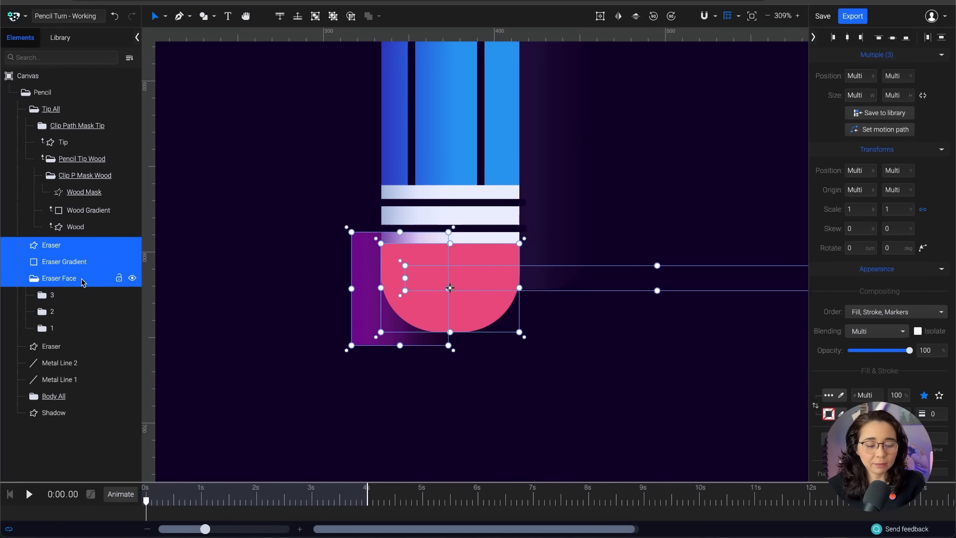
right_click(76, 277)
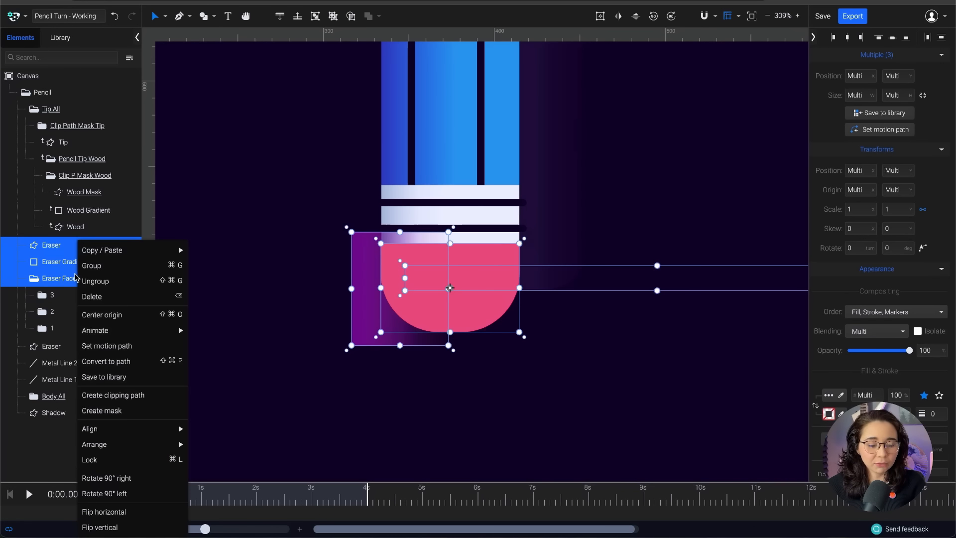
click(138, 396)
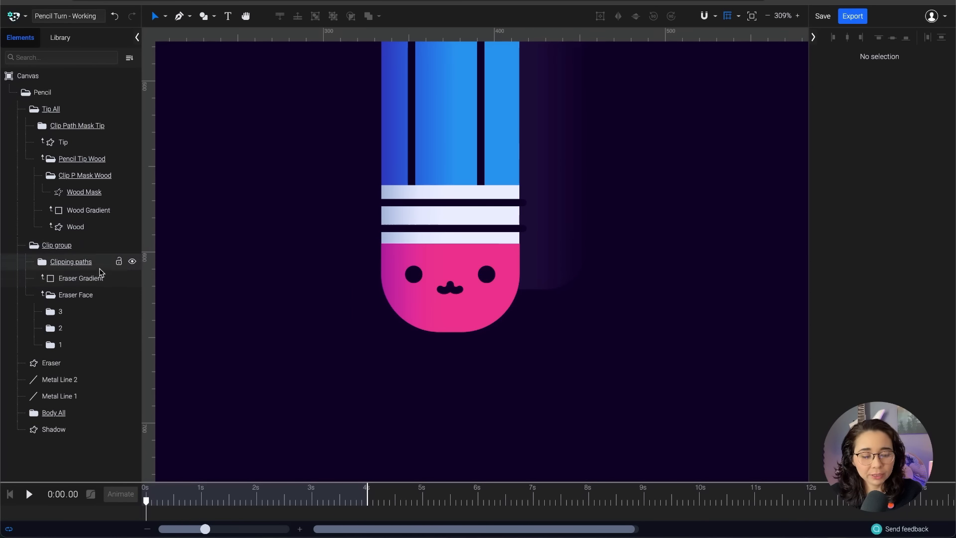
Test the clipping by sliding the Eraser Face group sideways to about X 244, undo the move and deselect
click(80, 295)
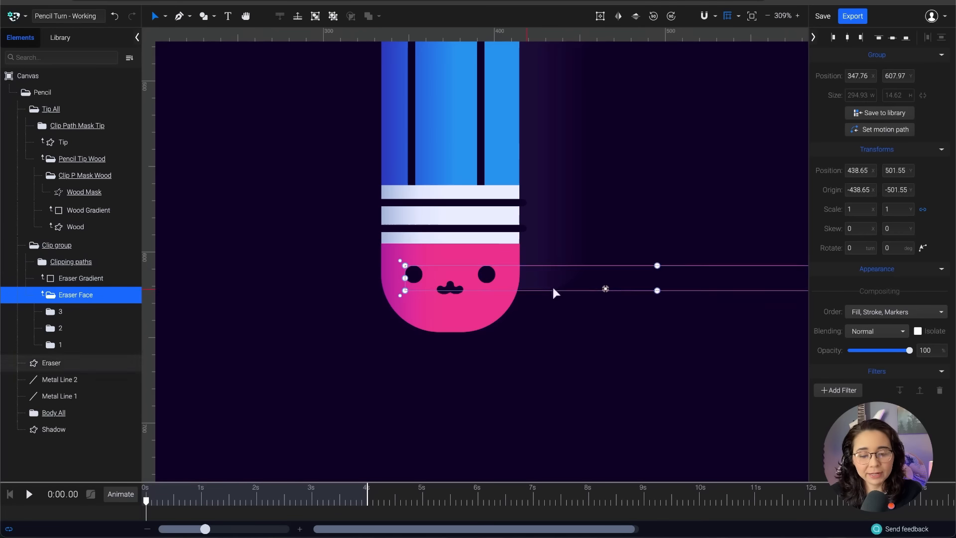
mouse_move(630, 263)
mouse_down()
mouse_move(636, 271)
mouse_move(381, 271)
mouse_move(453, 273)
mouse_up()
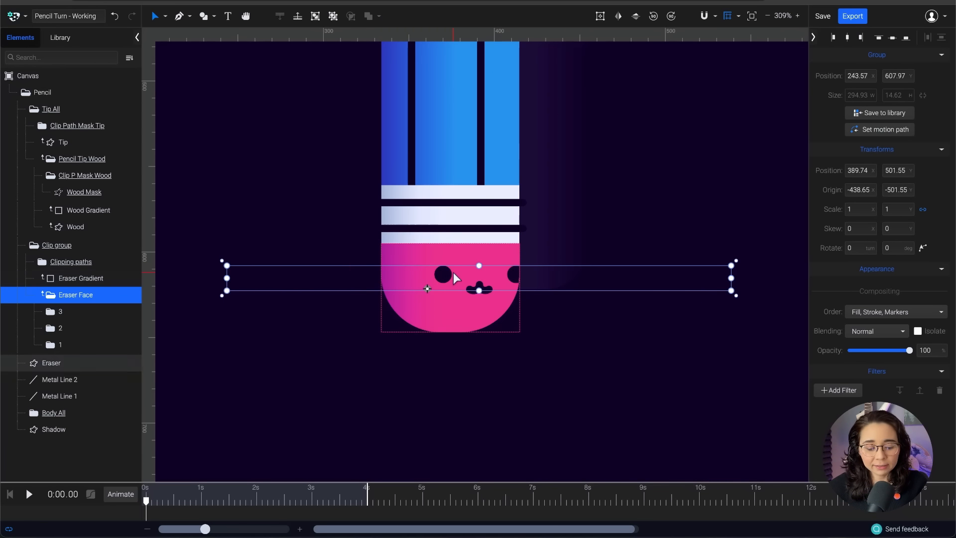
key(ctrl+z)
click(316, 381)
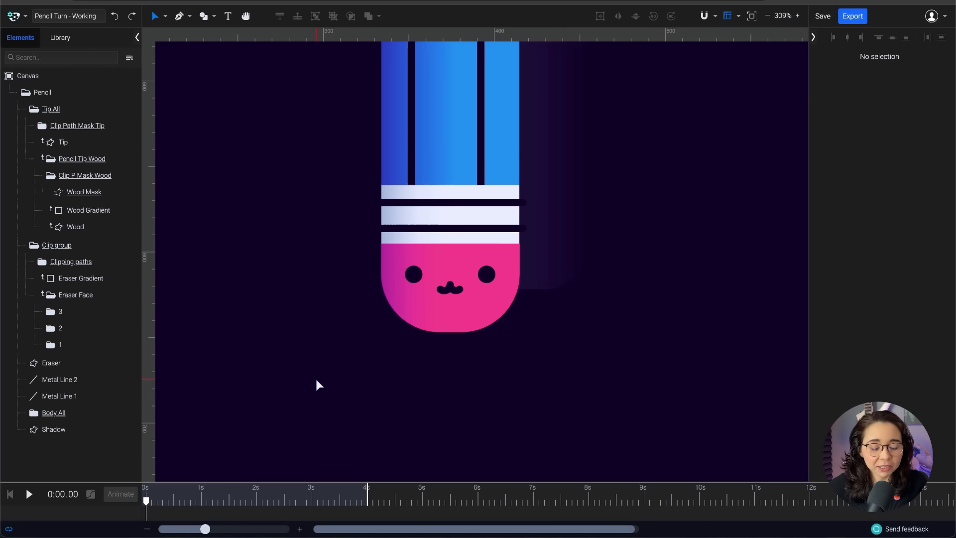
Rename the new clip group Eraser All and collapse it in the element tree
double_click(70, 245)
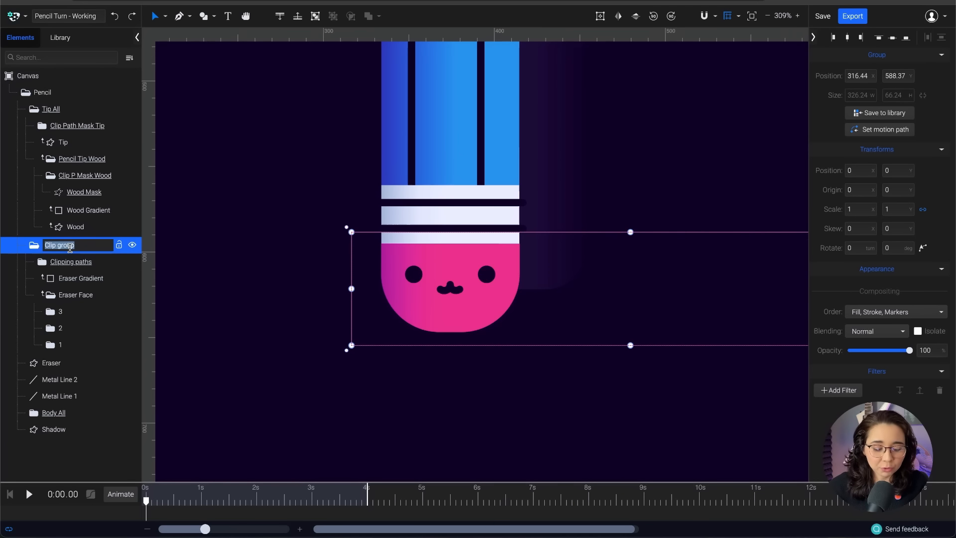
text(Eraser)
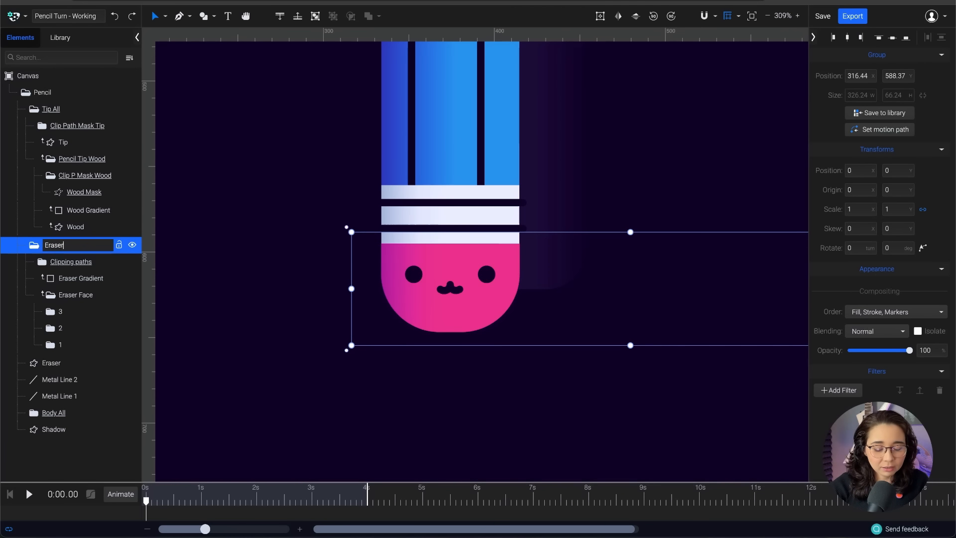
text( All)
key(Return)
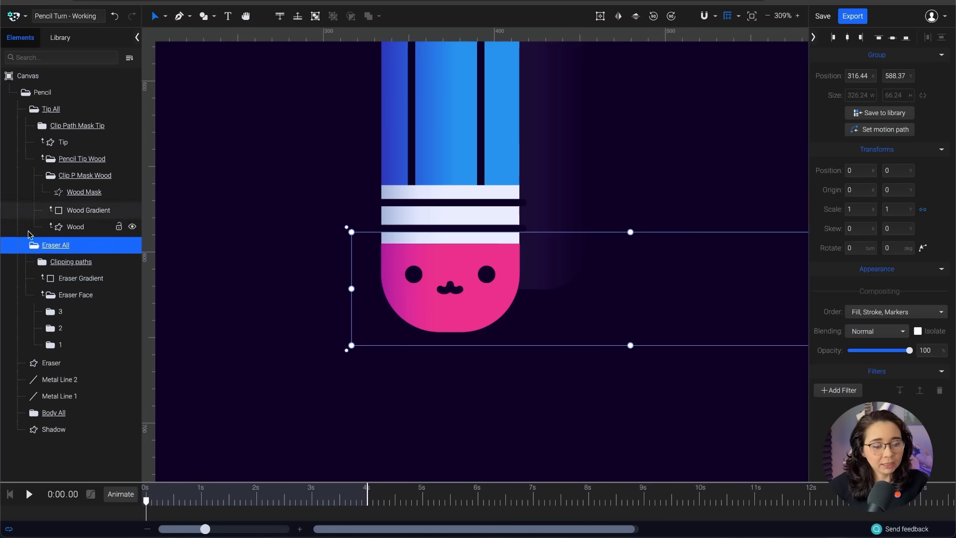
click(34, 245)
drag(33, 246, 120, 253)
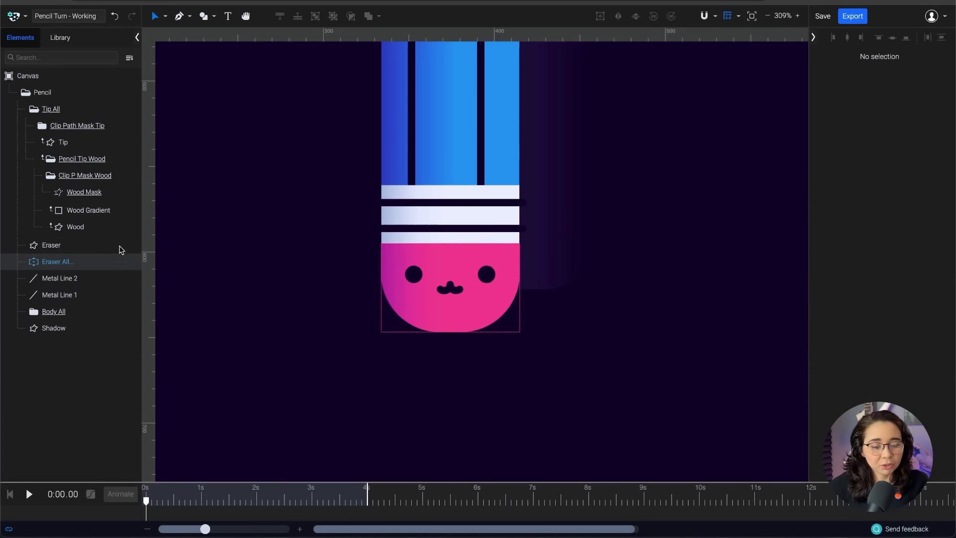
Put the Eraser All group back above the Eraser shape in the element order and lock it
key(ctrl+z)
click(119, 245)
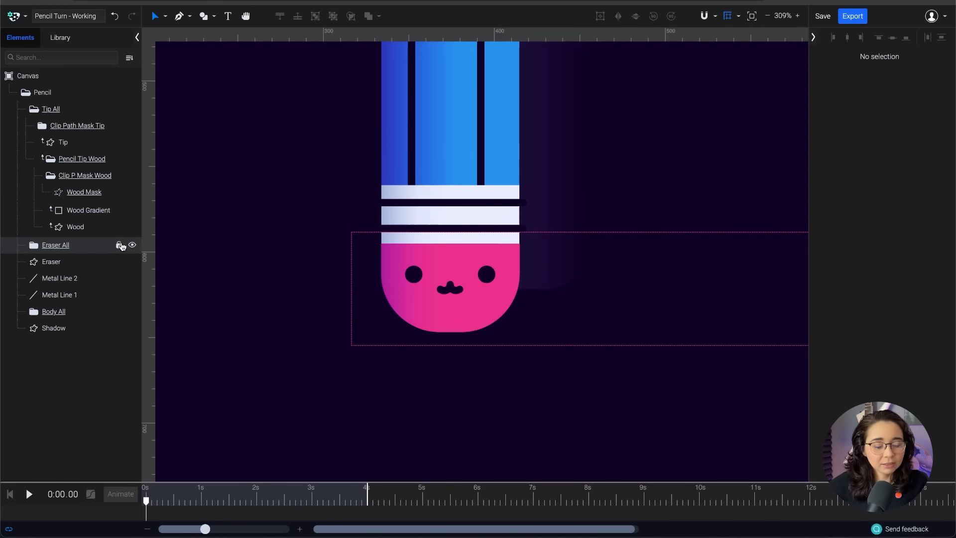
Select the Body All group and collapse the Tip All group in the element tree
key(space)
drag(268, 212, 292, 325)
scroll(337, 278, down, 4)
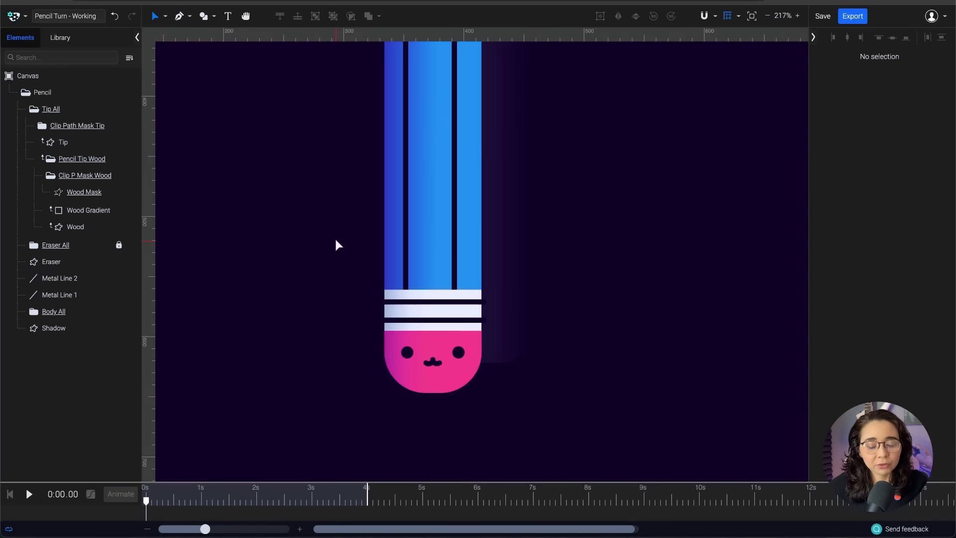
key(space)
drag(335, 227, 332, 251)
scroll(338, 274, down, 2)
key(space)
key(space)
scroll(334, 267, down, 1)
key(space)
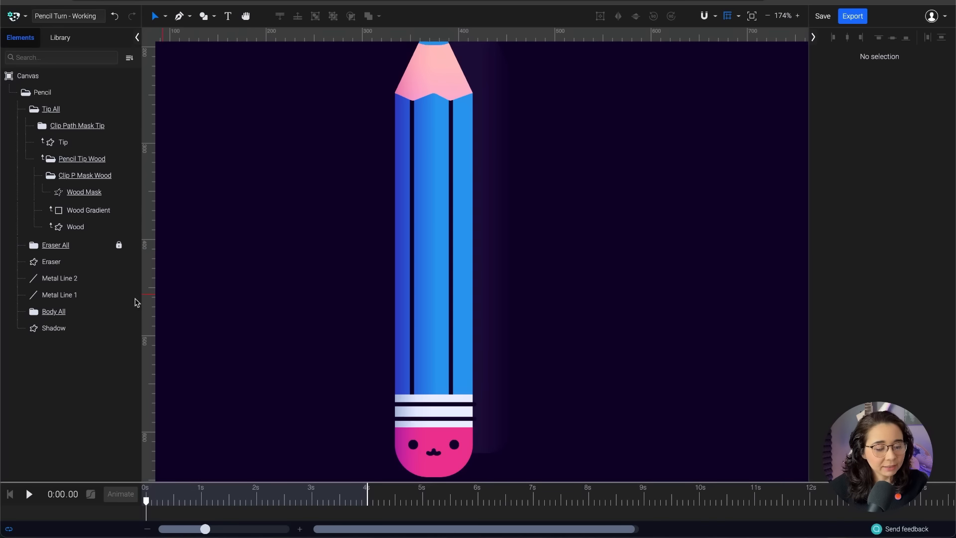
click(72, 313)
click(37, 110)
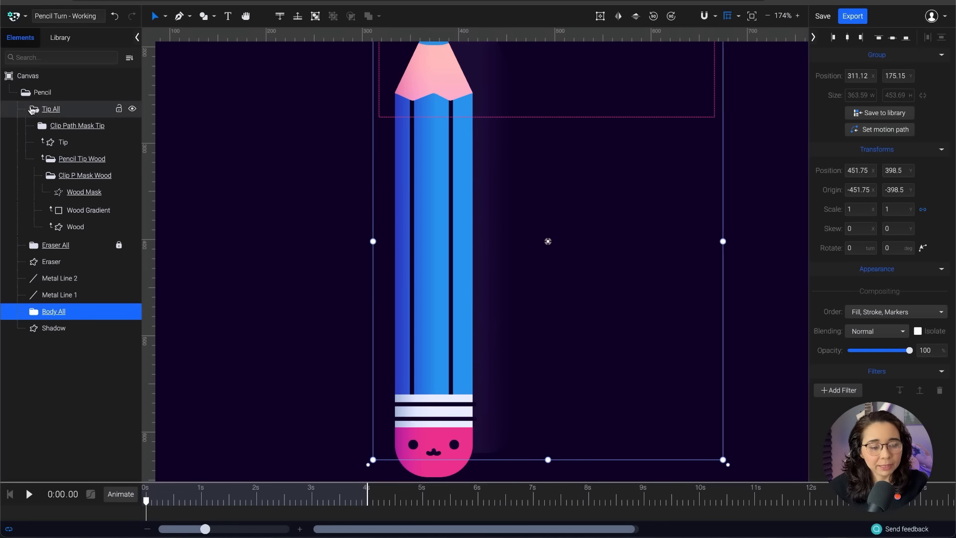
Expand the Body All group and slide its Pattern group slightly right to X 314.57
click(34, 192)
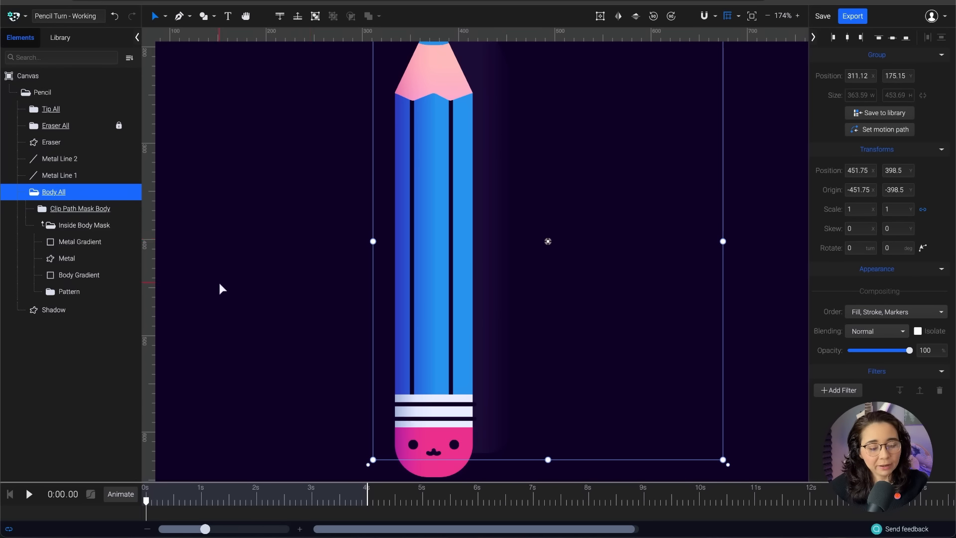
click(82, 296)
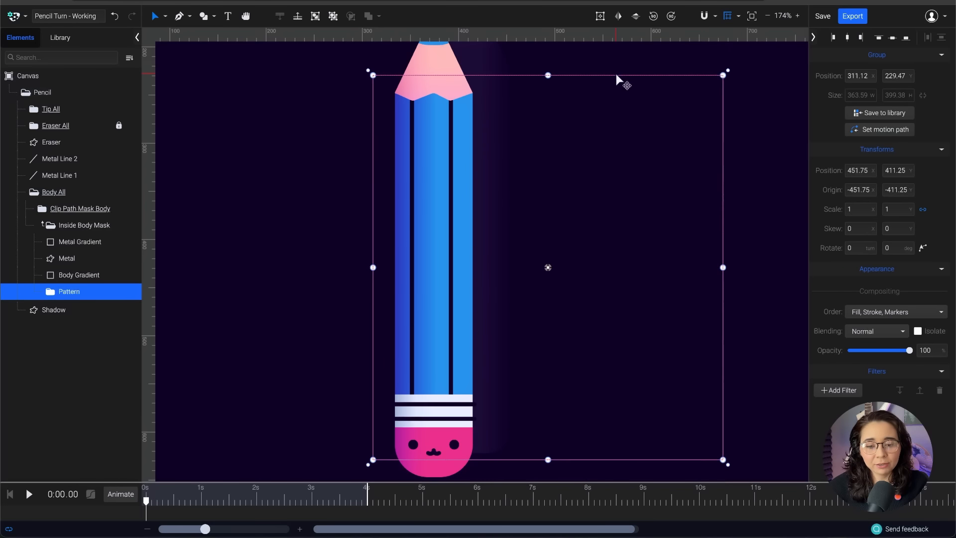
mouse_move(616, 74)
mouse_down()
mouse_move(521, 75)
mouse_move(620, 75)
mouse_up()
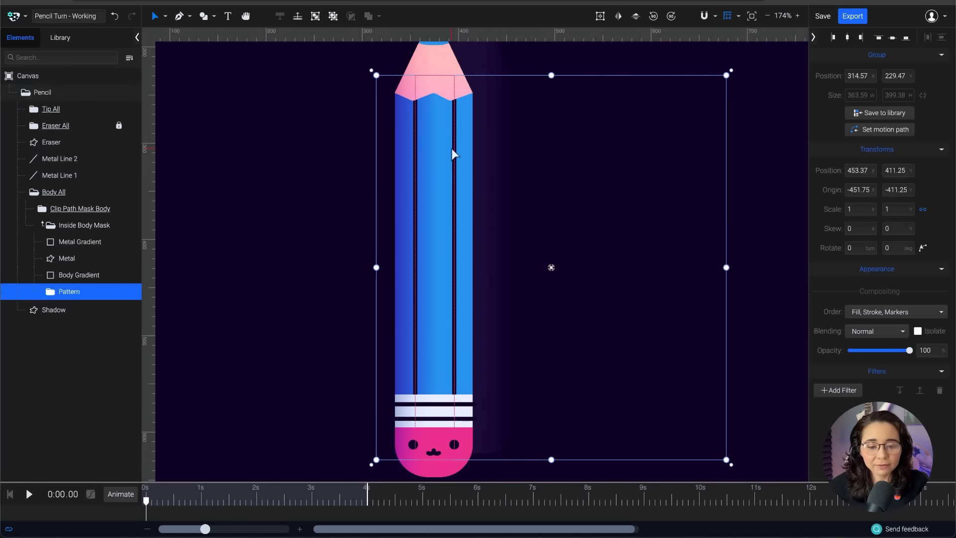
Examine the fill and stroke of stripe 2 inside the Pattern group, then reselect and collapse Pattern
double_click(440, 127)
scroll(844, 326, down, 3)
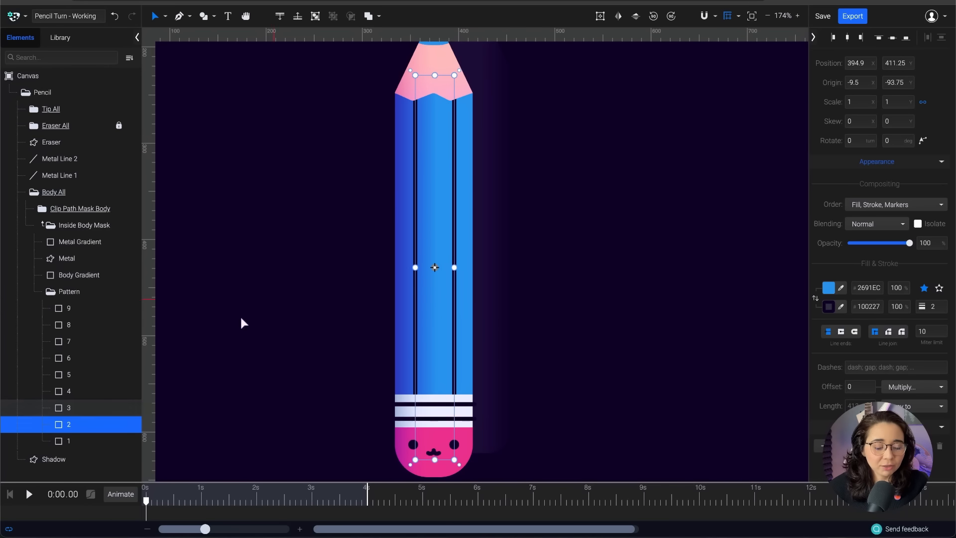
click(70, 292)
click(50, 291)
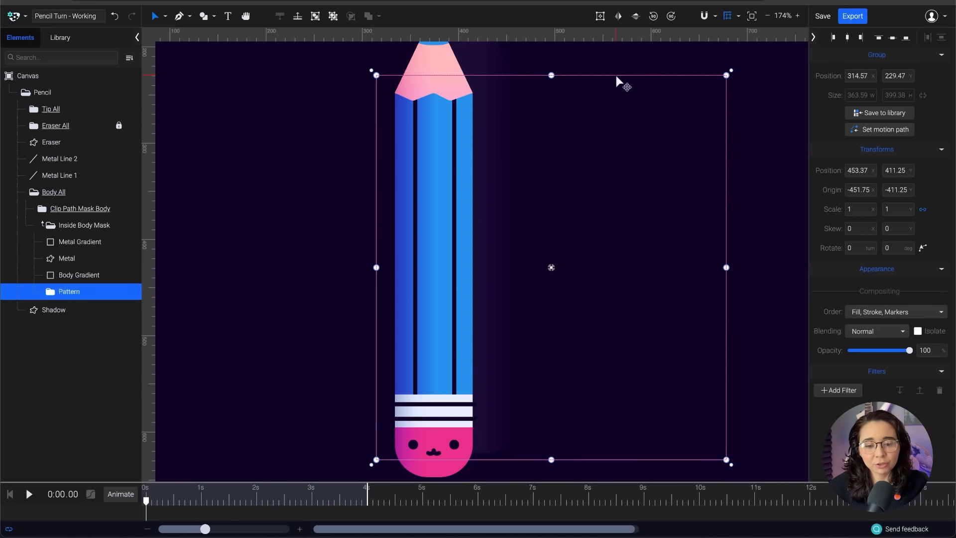
Try moving the Pattern group to about X 310.83, Y 225.73, then undo the move
mouse_move(616, 76)
mouse_down()
mouse_move(477, 76)
mouse_move(614, 74)
mouse_up()
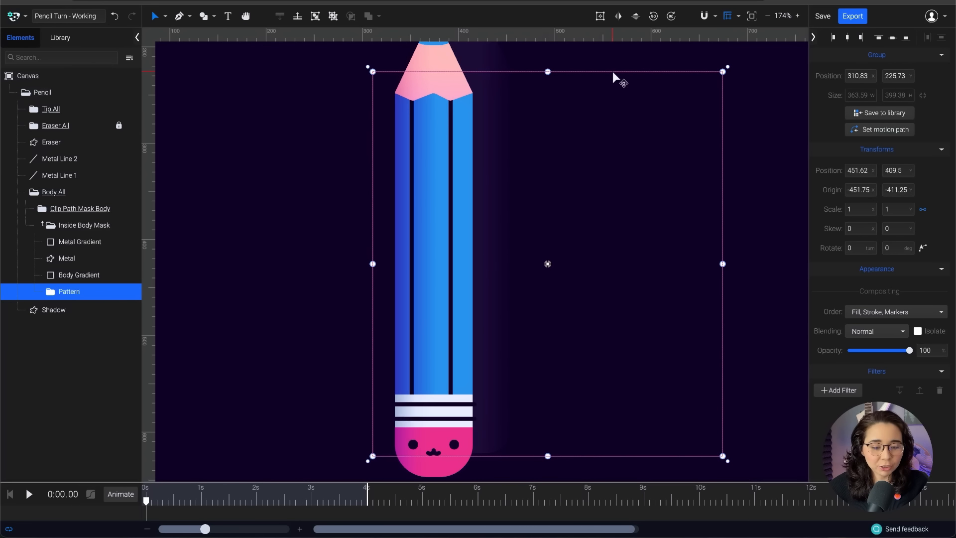
key(ctrl+z)
Release the clipping path from the Inside Body Mask group
click(70, 227)
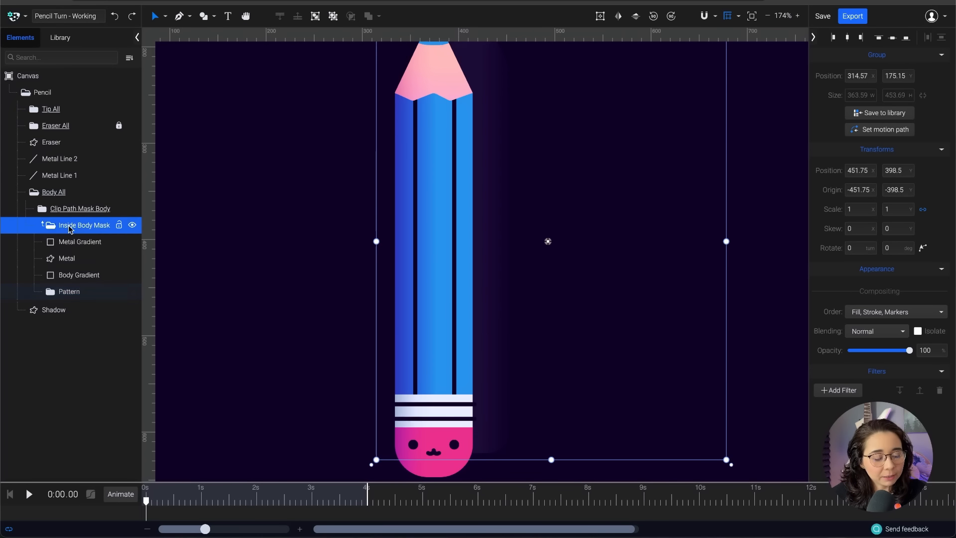
right_click(70, 228)
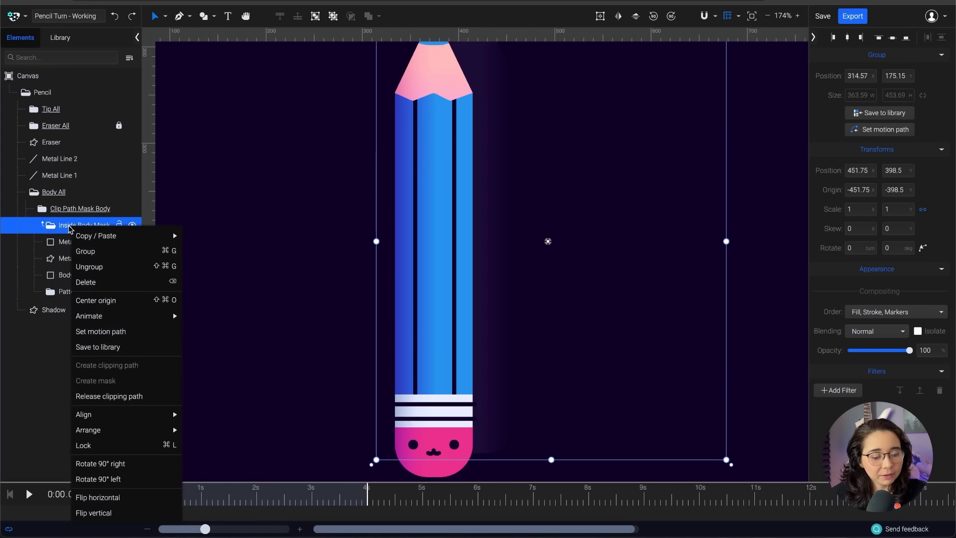
click(109, 397)
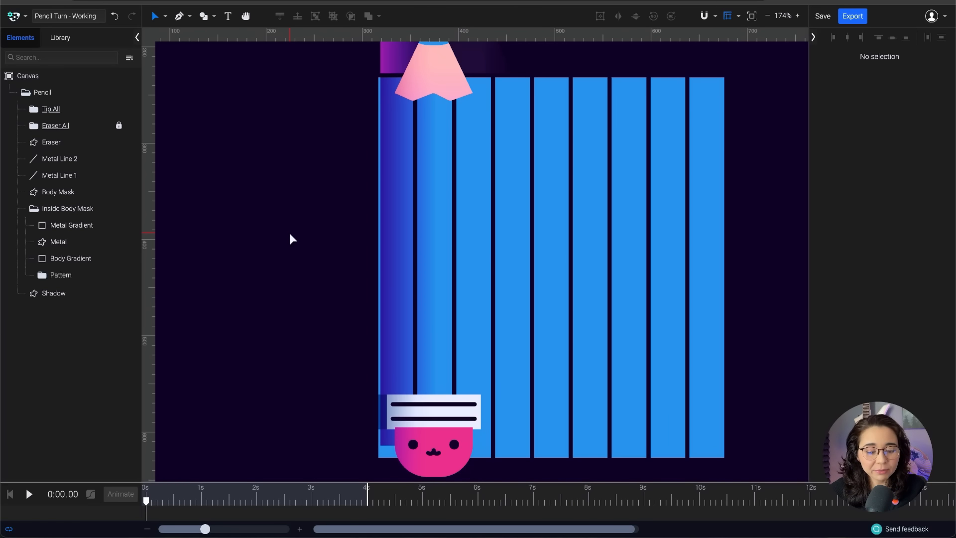
Examine the unclipped Pattern, Body Gradient and Metal elements one by one, undoing any change made to the gradient
click(118, 275)
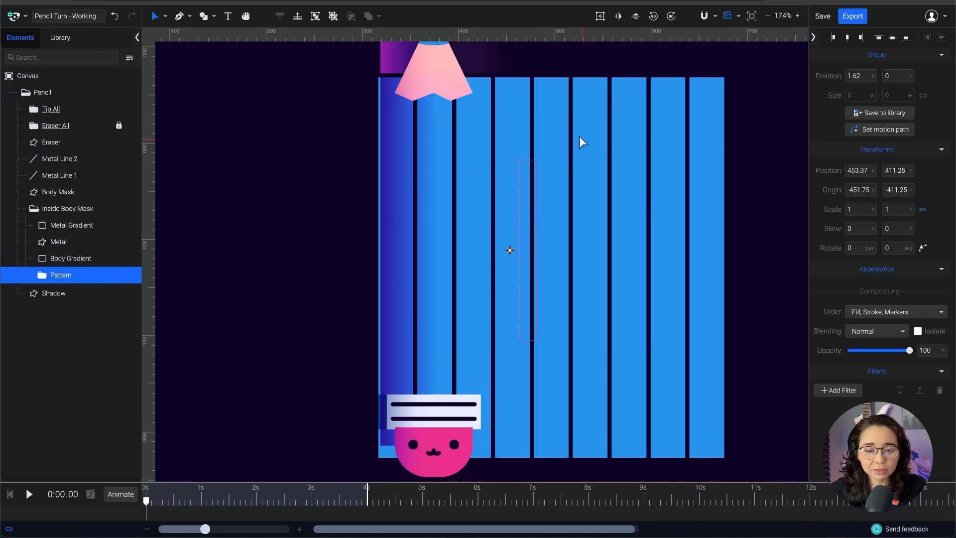
click(102, 257)
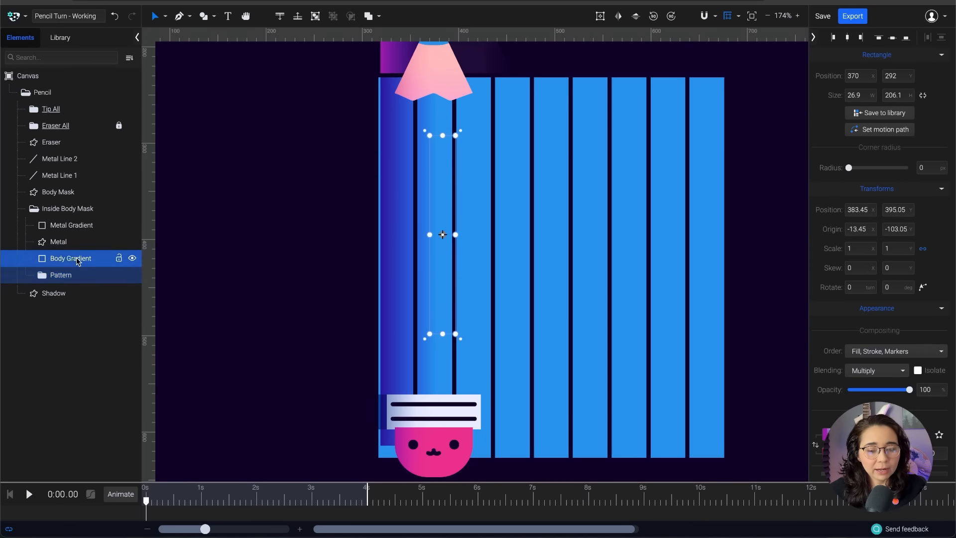
key(ctrl+z)
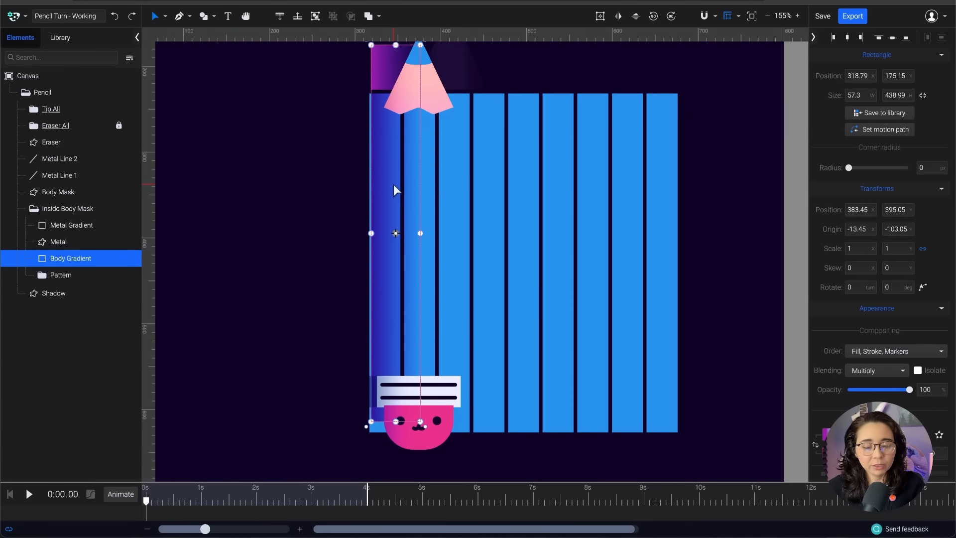
click(70, 242)
scroll(260, 314, down, 3)
scroll(356, 341, up, 5)
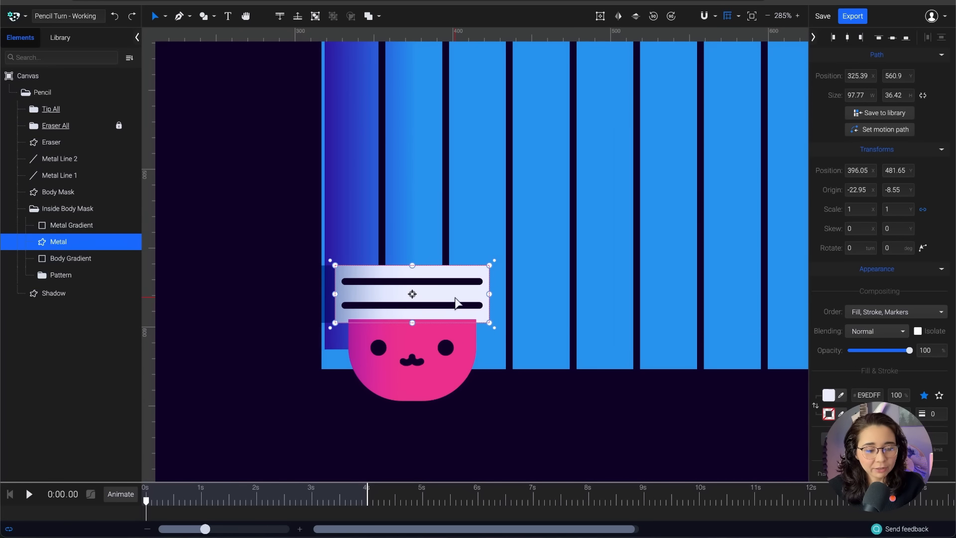
Move Metal Line 1 and Metal Line 2 into the Inside Body Mask group, between Metal Gradient and Metal, and deselect
click(91, 178)
shift+click(59, 160)
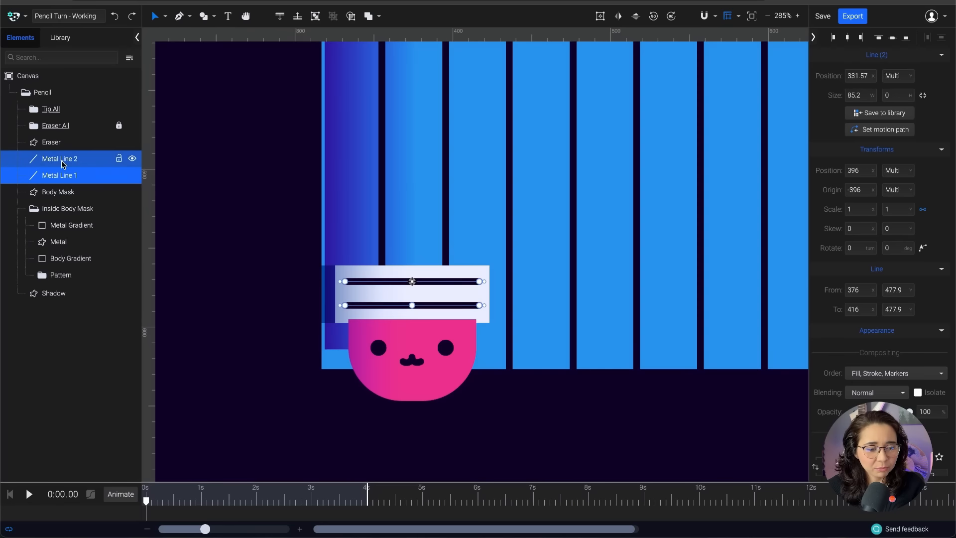
drag(59, 161, 64, 199)
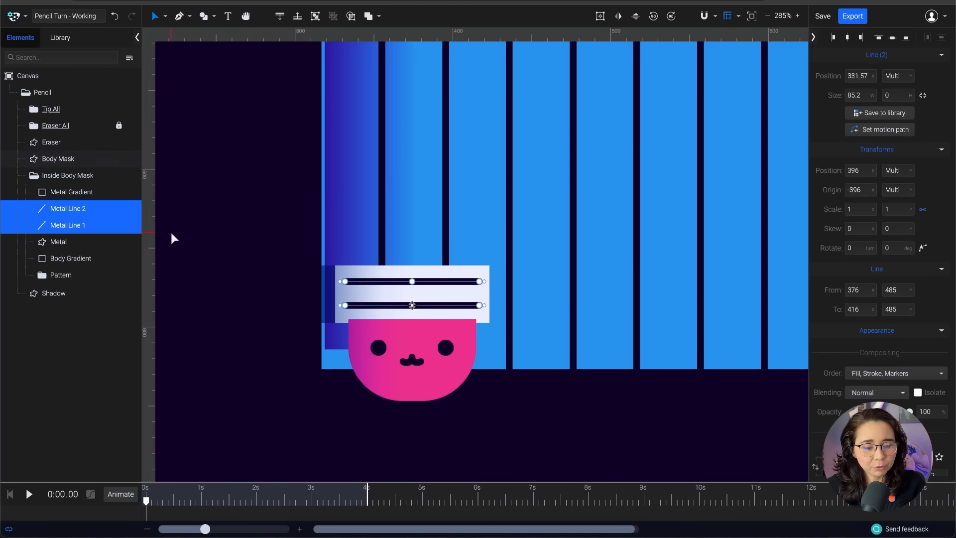
click(226, 259)
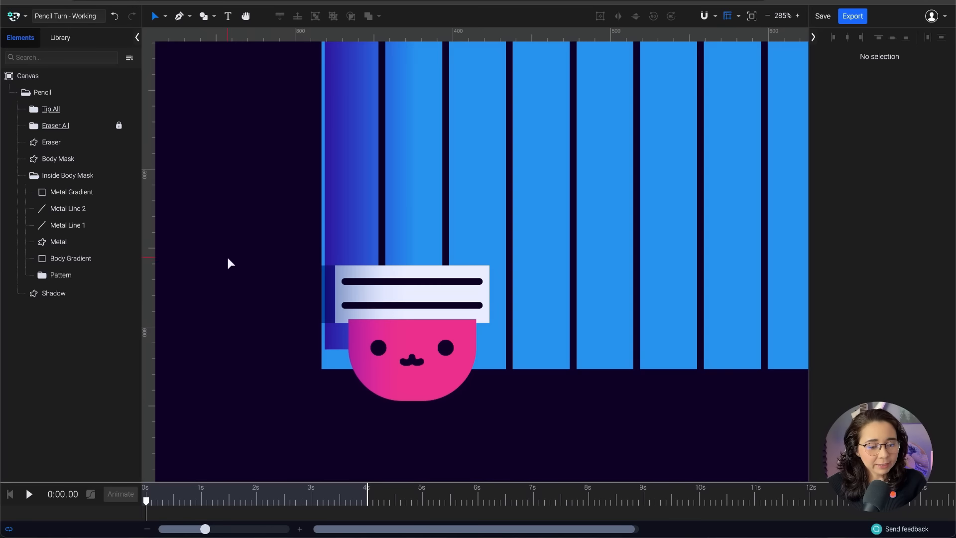
Select the Metal Gradient rectangle and examine how it covers the metal band and its lines
click(70, 193)
scroll(365, 304, up, 5)
scroll(319, 254, up, 3)
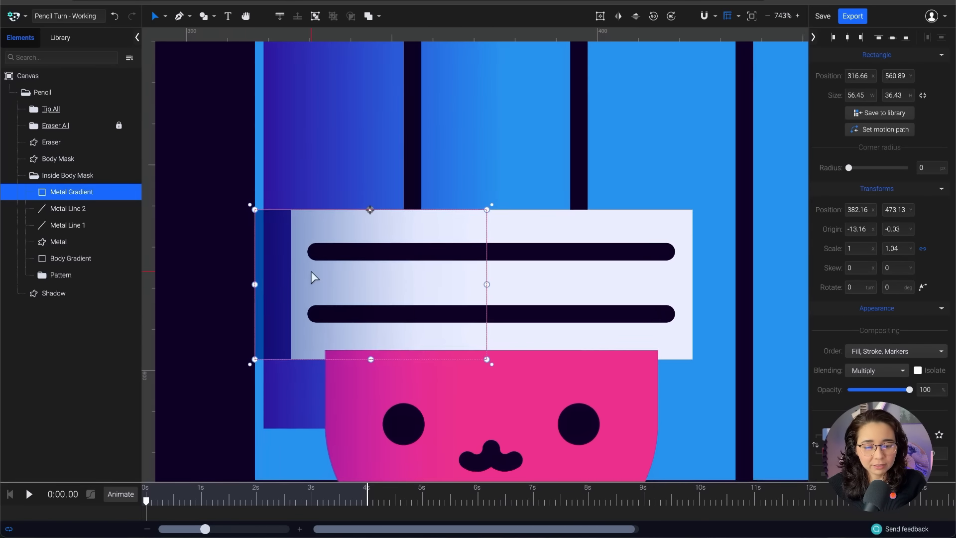
scroll(322, 277, down, 10)
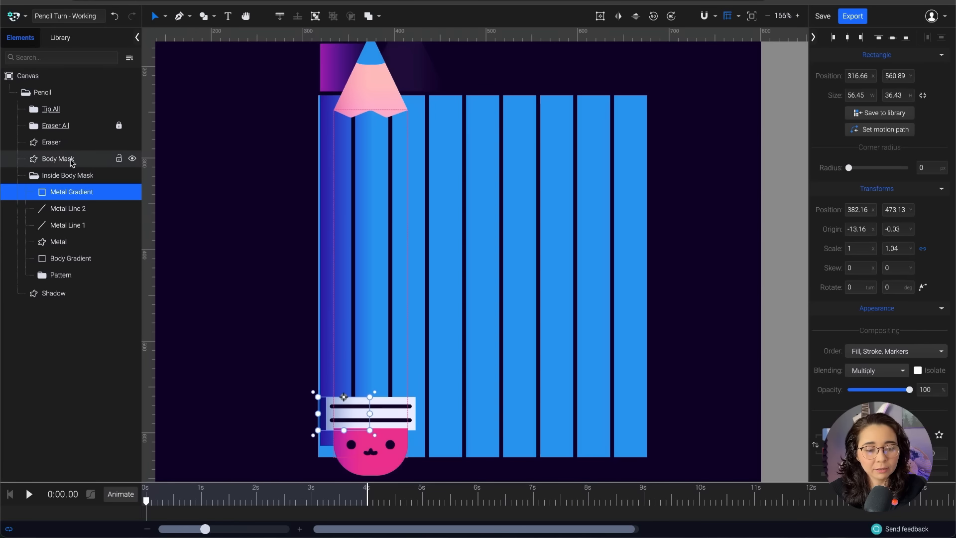
Try moving the Body Mask shape into the Inside Body Mask group, then undo the reordering
drag(70, 159, 72, 185)
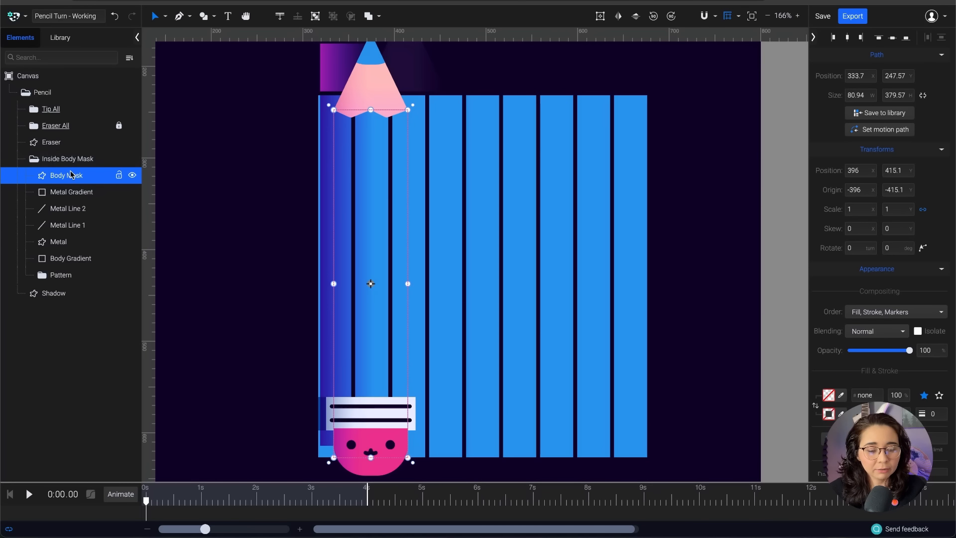
key(ctrl+z)
key(ctrl+z)
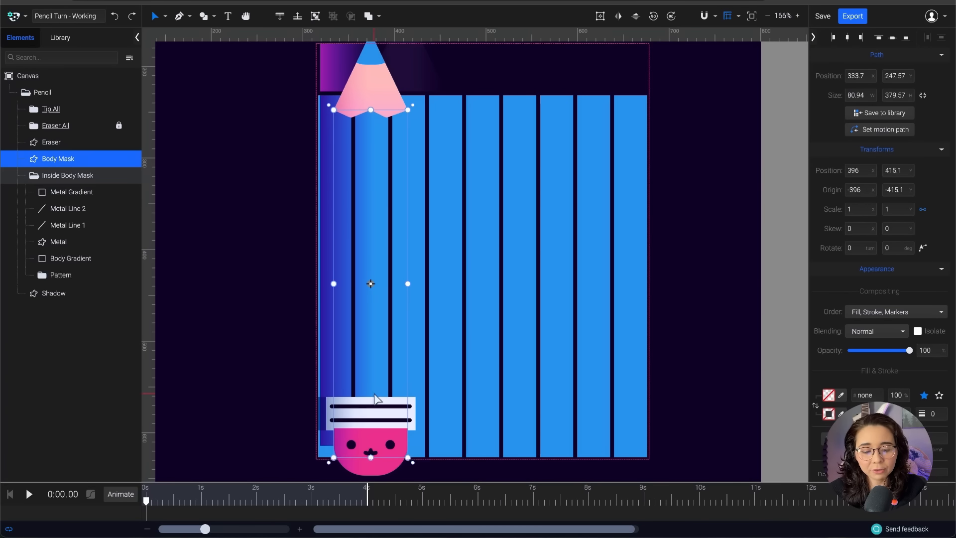
Give the Body Mask shape a solid black fill, 000000
scroll(894, 235, down, 2)
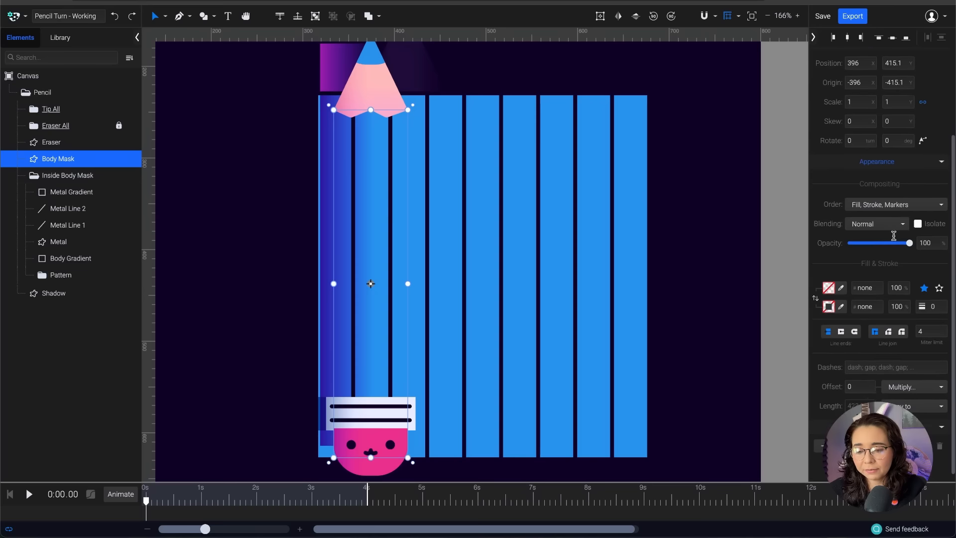
click(829, 288)
click(744, 246)
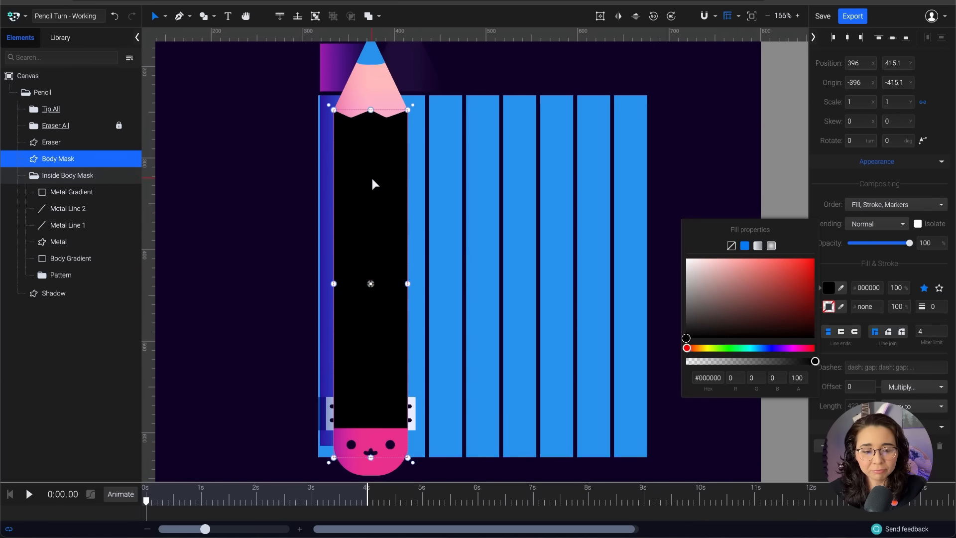
Slide the black Body Mask shape right over the stripes to about X 475 to inspect its outline, then undo the move
drag(374, 184, 518, 187)
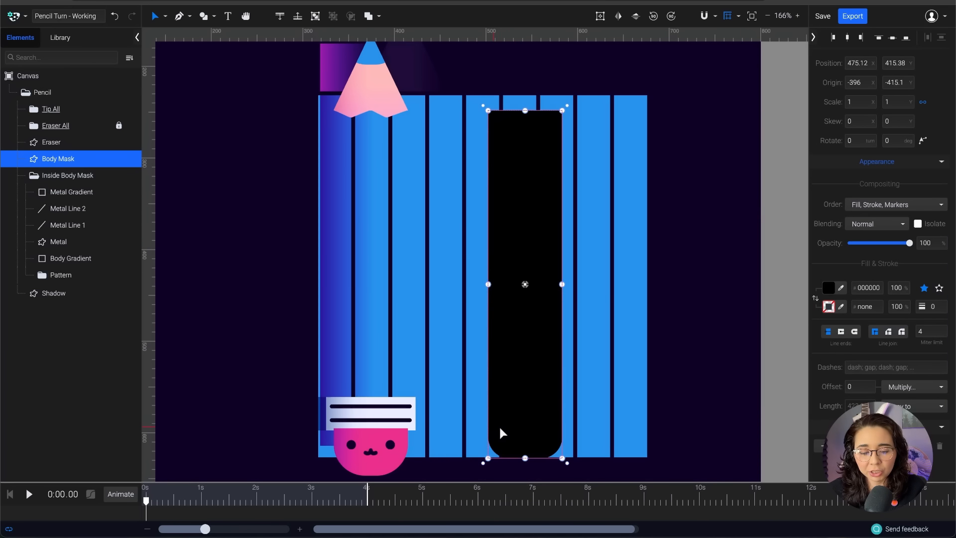
key(ctrl+z)
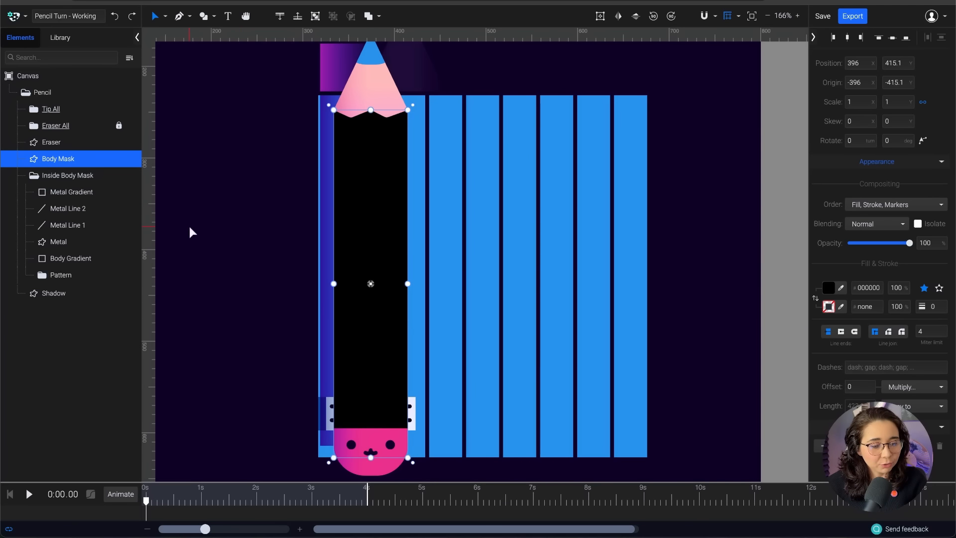
Create a clipping path from the Body Mask shape and the Inside Body Mask group, then deselect
shift+click(84, 180)
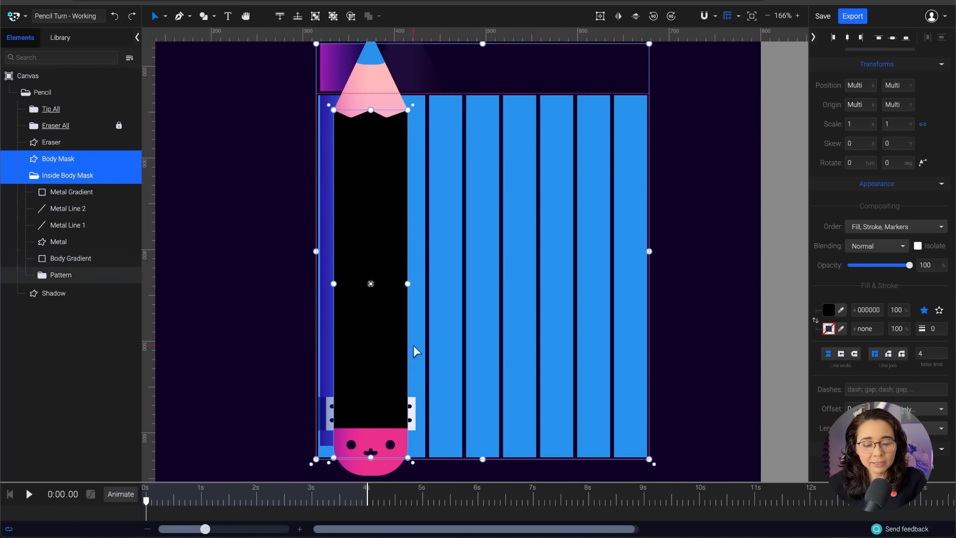
right_click(78, 175)
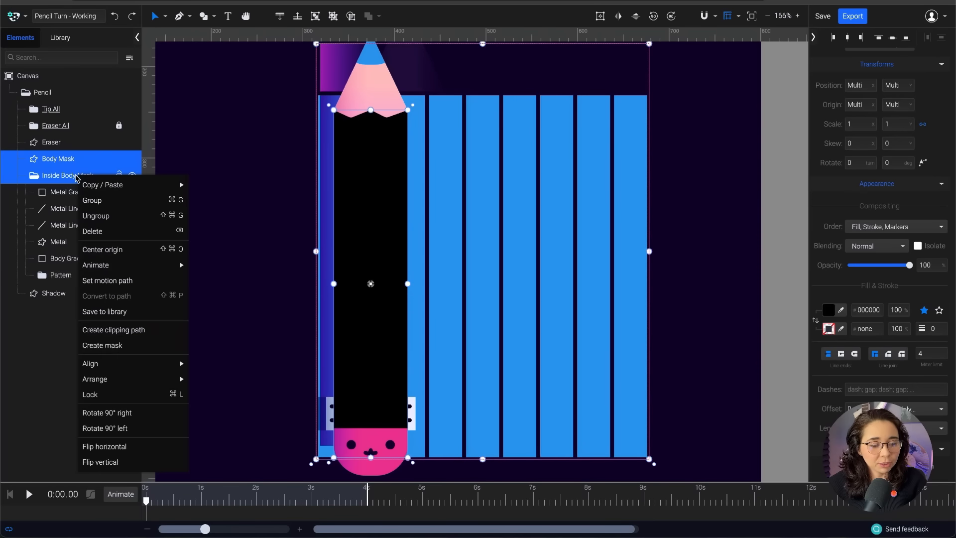
click(156, 333)
click(243, 243)
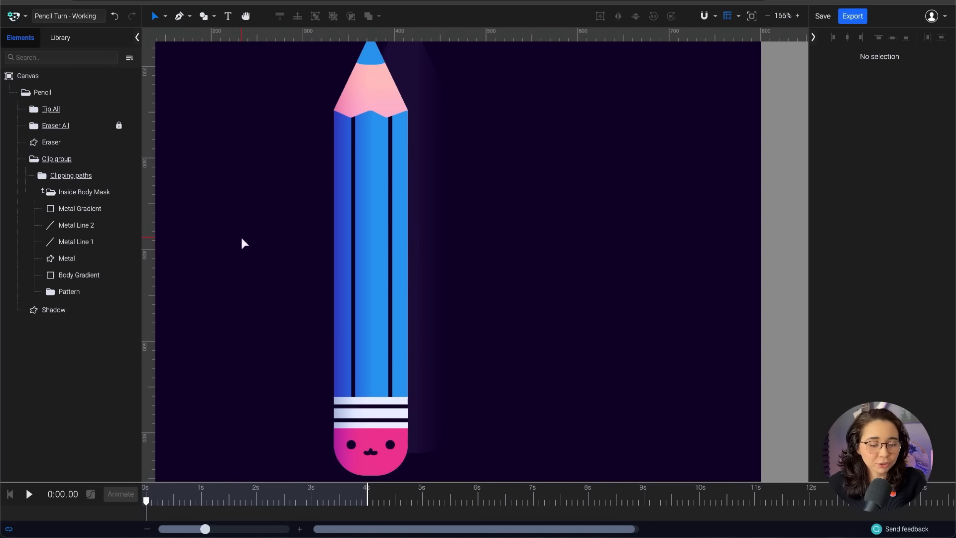
Test the new body clipping by moving the Inside Body Mask group and sliding its Pattern group left, undoing each move
click(82, 194)
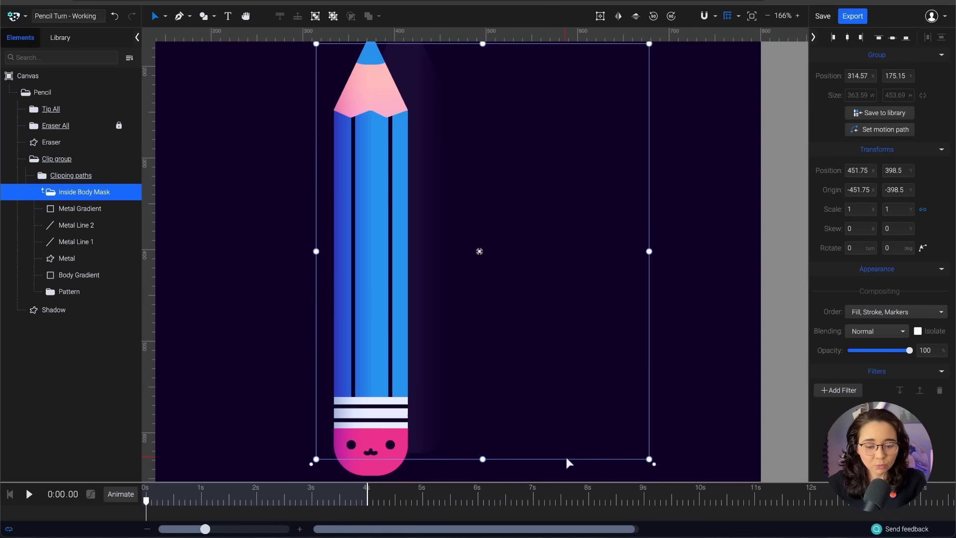
key(ctrl+z)
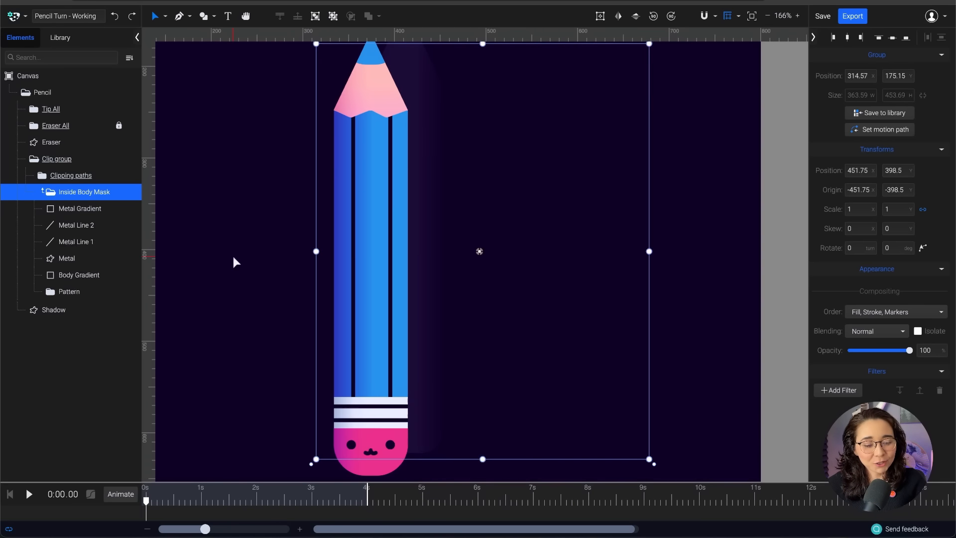
click(75, 292)
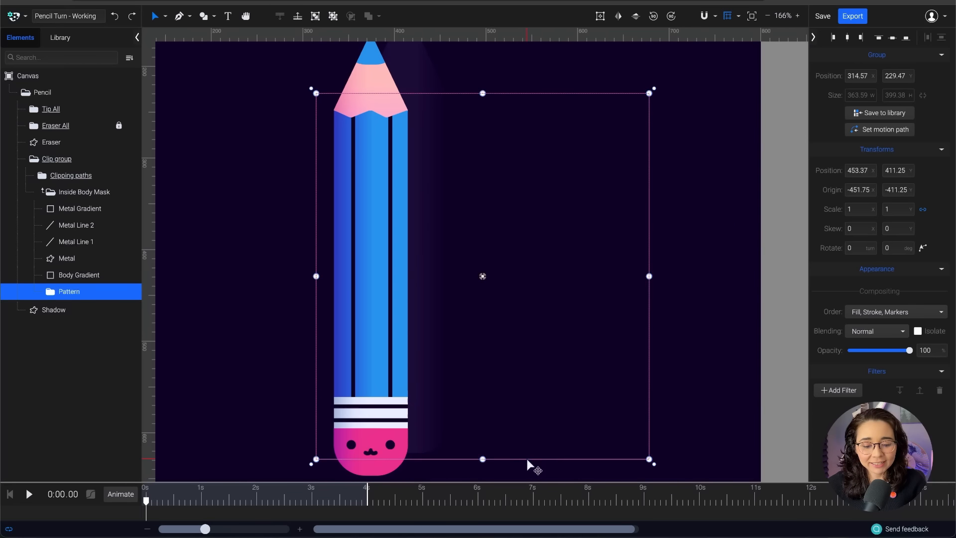
mouse_move(527, 459)
mouse_down()
mouse_move(423, 454)
mouse_move(557, 455)
mouse_move(448, 451)
mouse_up()
key(ctrl+z)
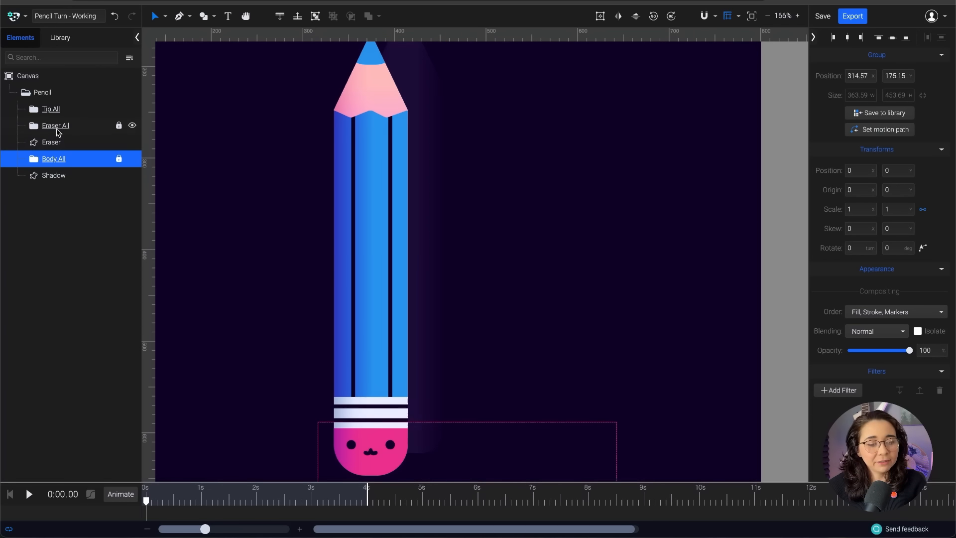
Expand the Tip All group and release its nested Clip P Mask Wood clipping path
click(93, 106)
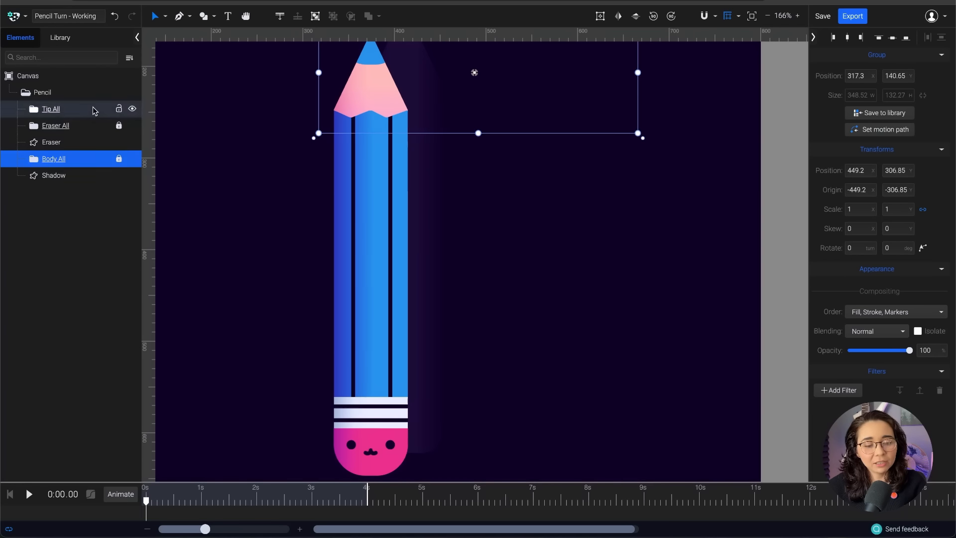
mouse_move(276, 196)
mouse_down()
mouse_move(301, 263)
mouse_move(295, 288)
mouse_up()
scroll(398, 143, up, 5)
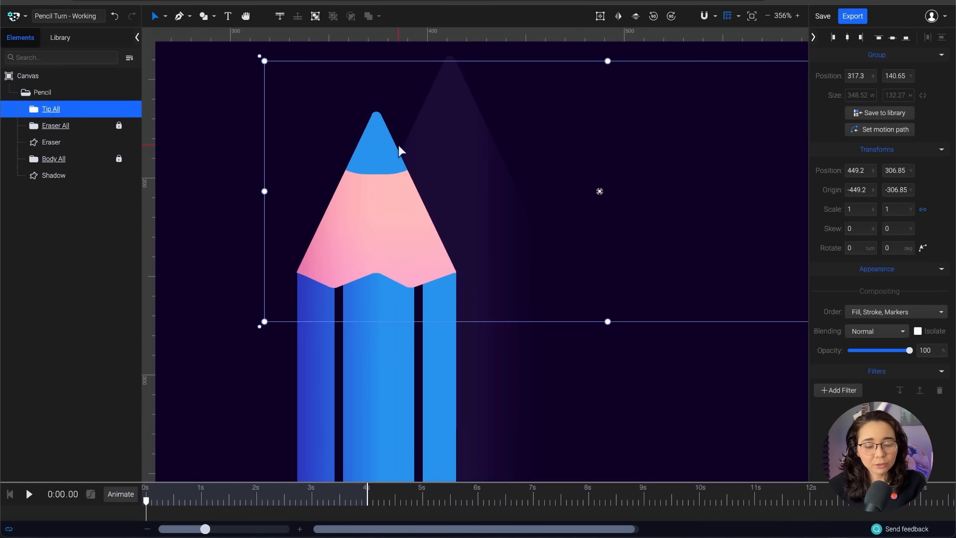
scroll(334, 184, down, 1)
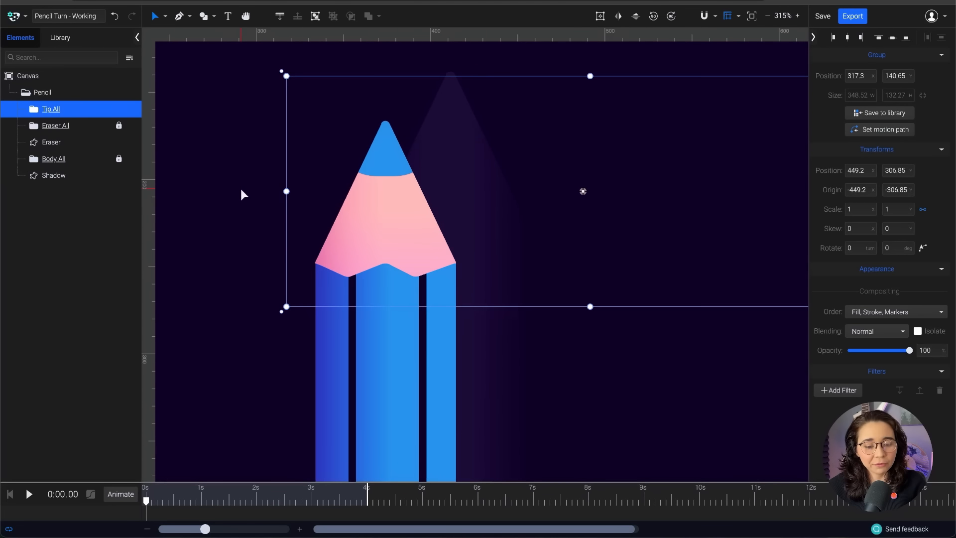
click(251, 200)
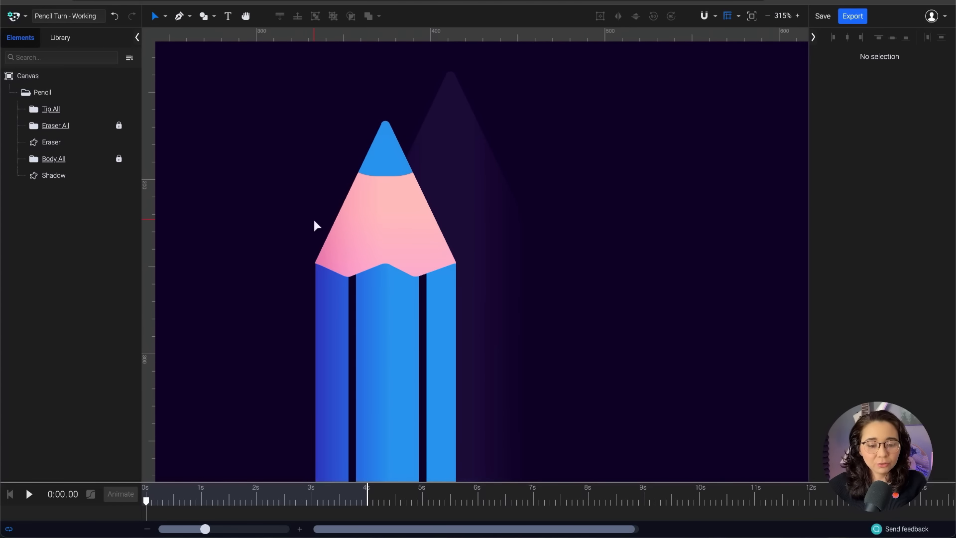
click(386, 239)
click(33, 110)
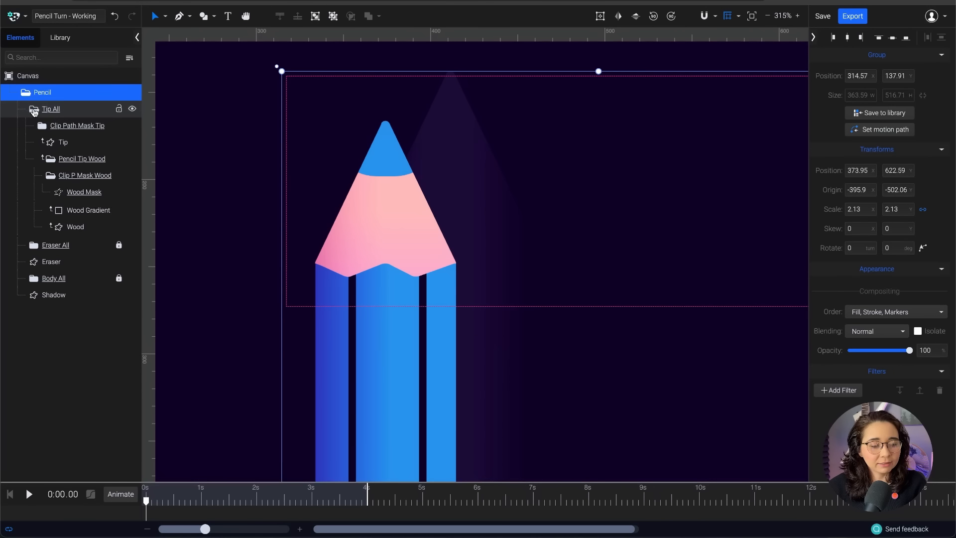
click(84, 177)
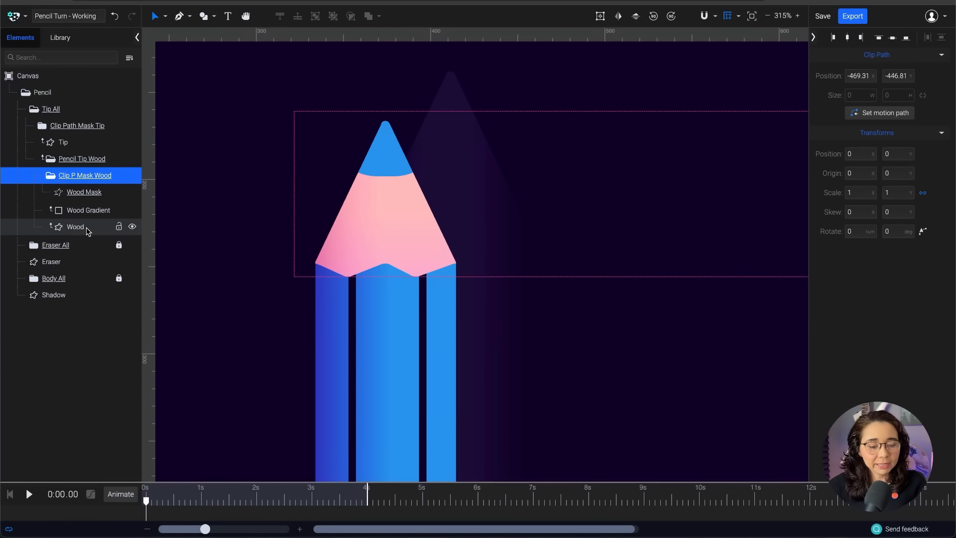
right_click(88, 176)
click(135, 343)
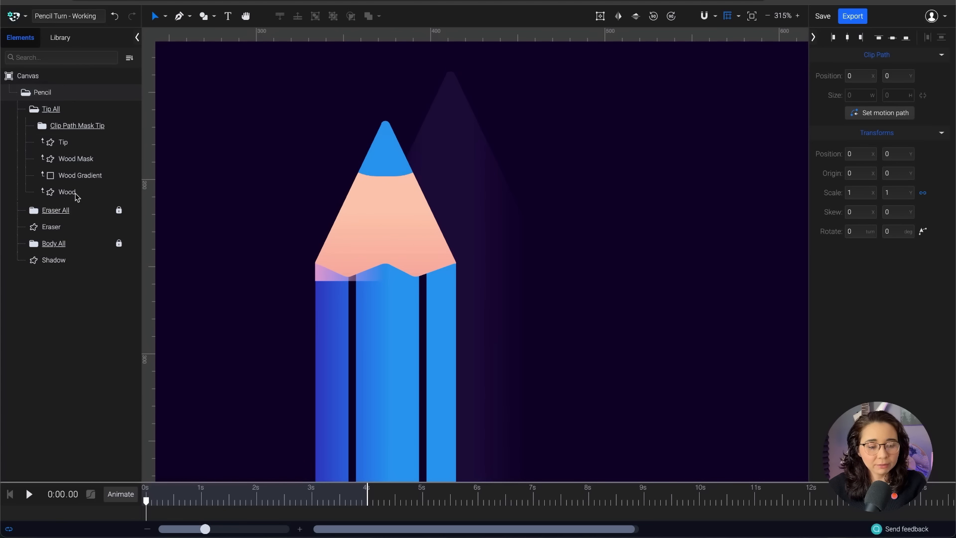
Release the Clip Path Mask Tip clipping path so all the tip and wood shapes sit unclipped, then deselect
click(74, 125)
right_click(75, 125)
click(131, 299)
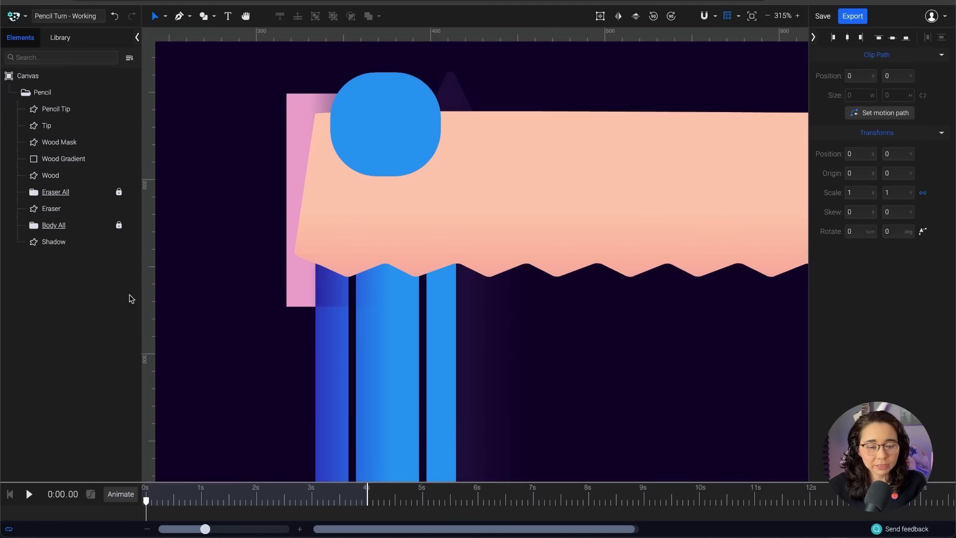
click(273, 220)
scroll(418, 203, down, 10)
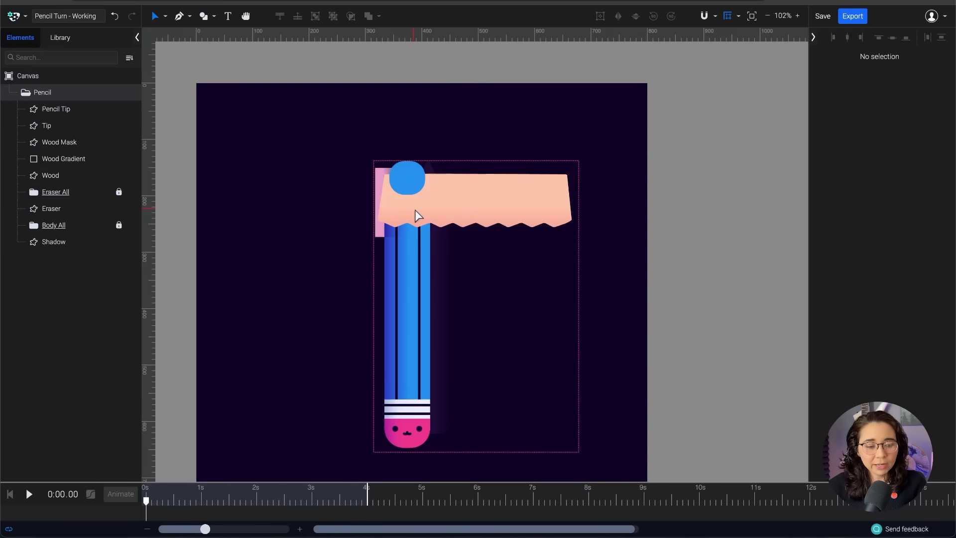
Move the Wood Mask shape down and right off the Wood shape to about X 399, Y 218
click(417, 215)
scroll(458, 217, up, 5)
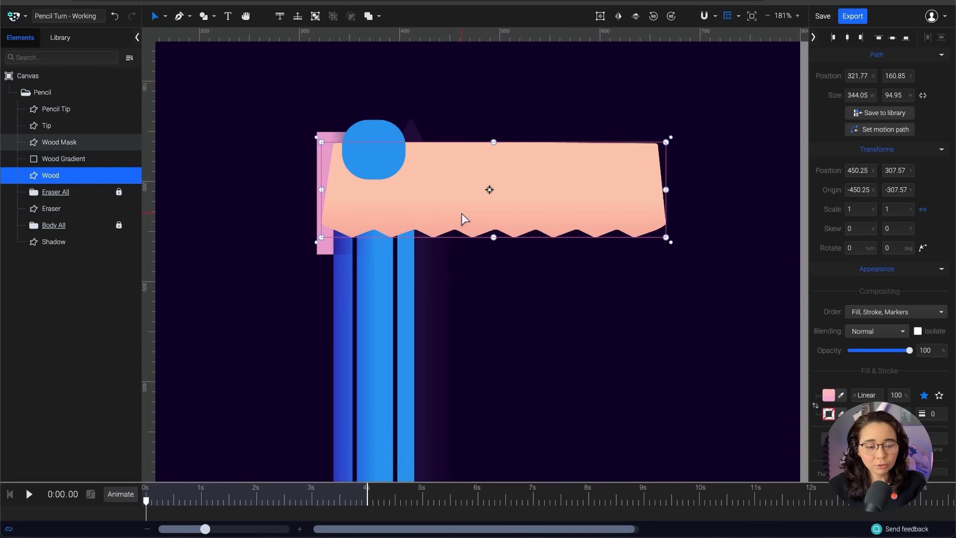
scroll(462, 213, up, 1)
drag(442, 190, 520, 253)
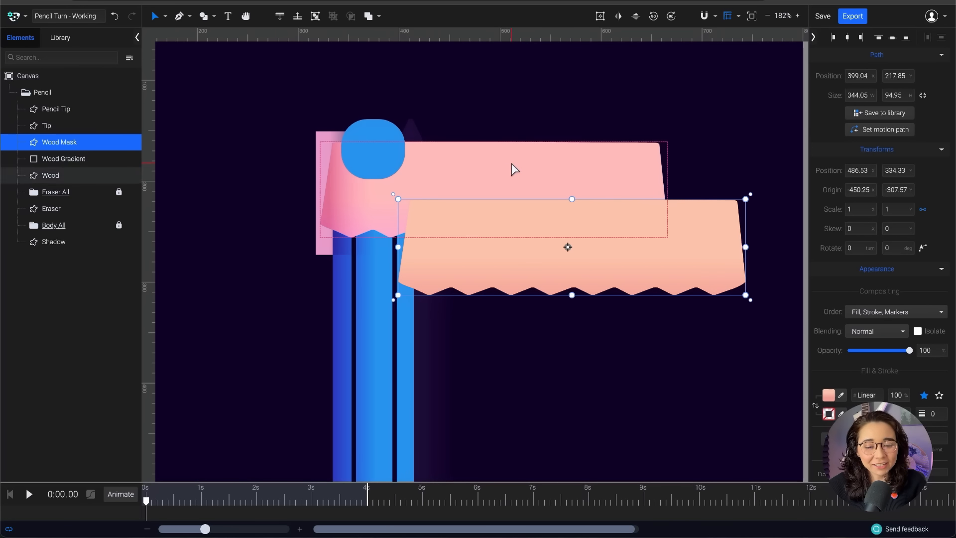
Compare the Wood shape, the displaced Wood Mask and the Wood Gradient rectangle by selecting each one
click(526, 160)
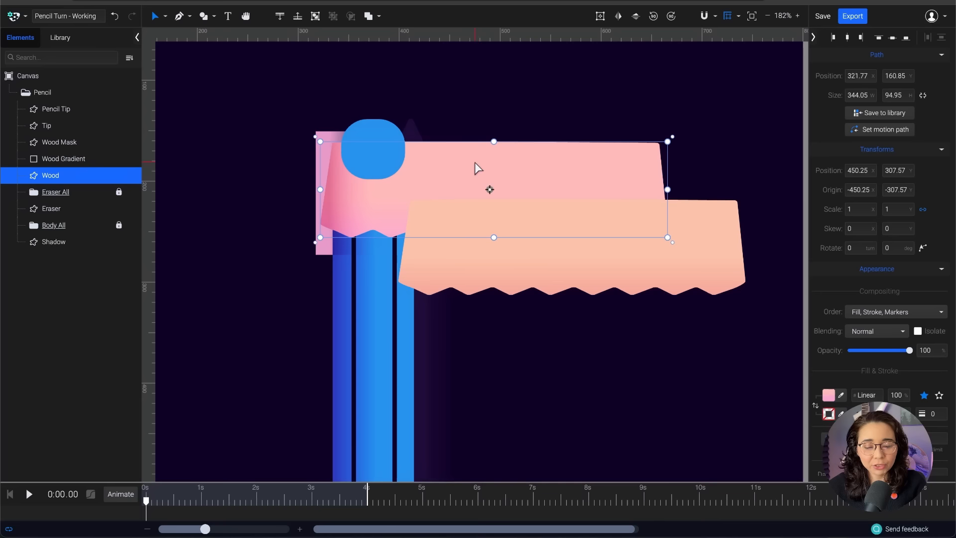
click(470, 264)
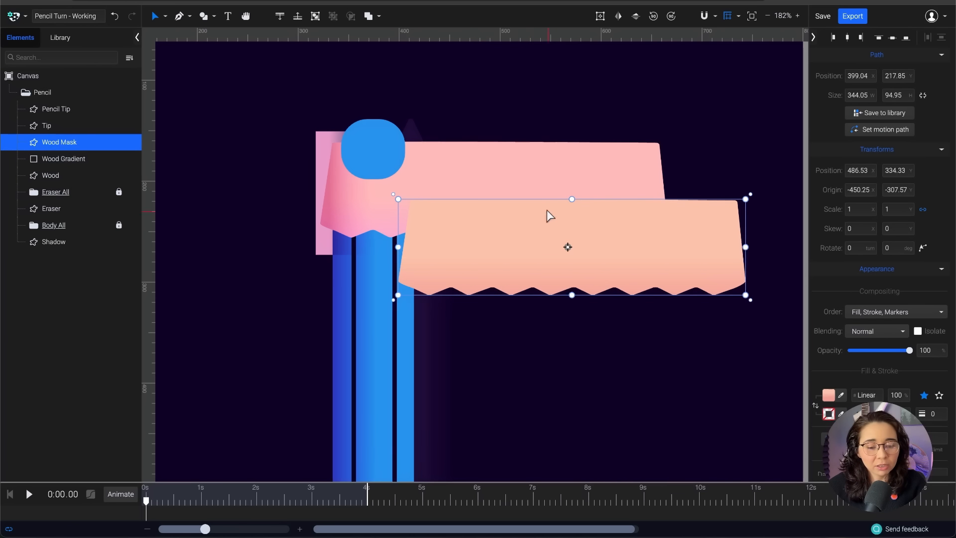
click(507, 167)
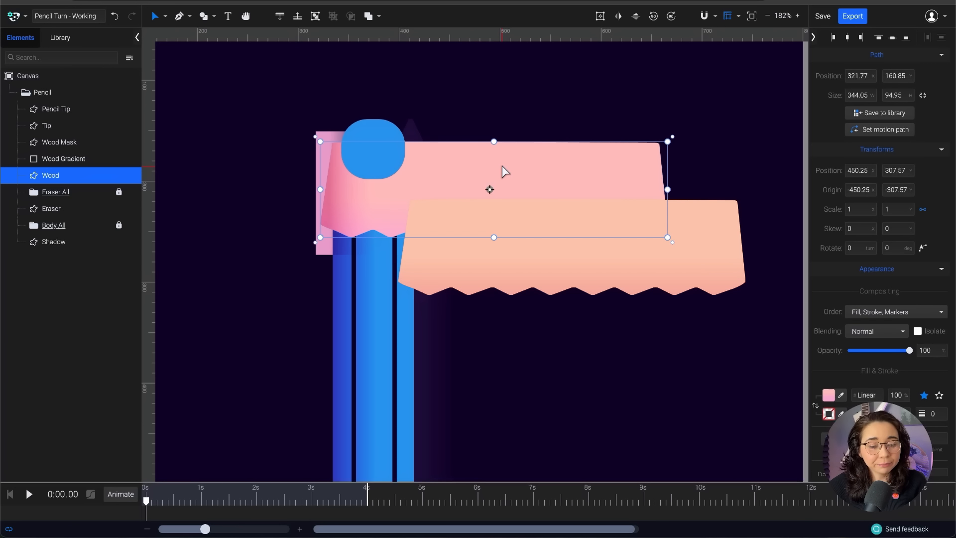
click(83, 162)
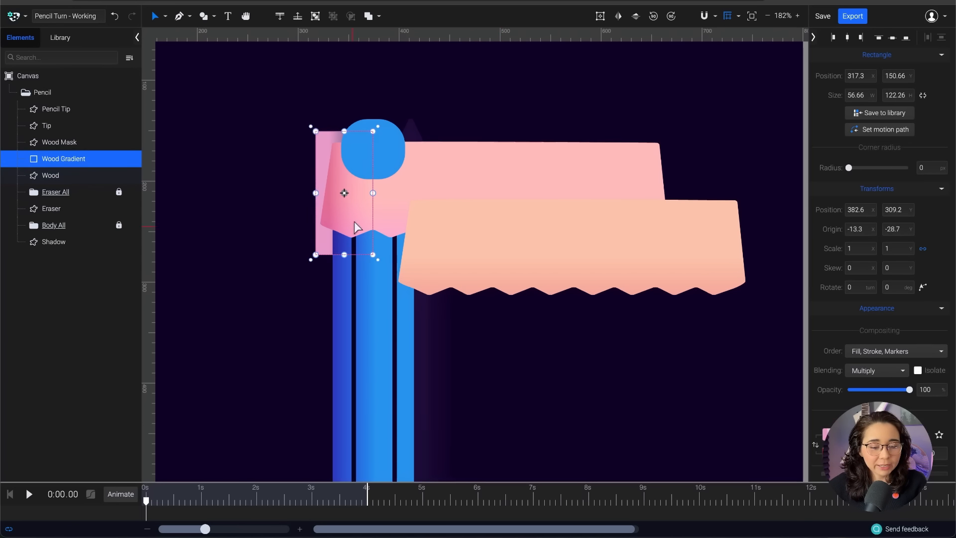
Show the path nodes of the blue Tip shape, then undo the Wood Mask move
click(379, 162)
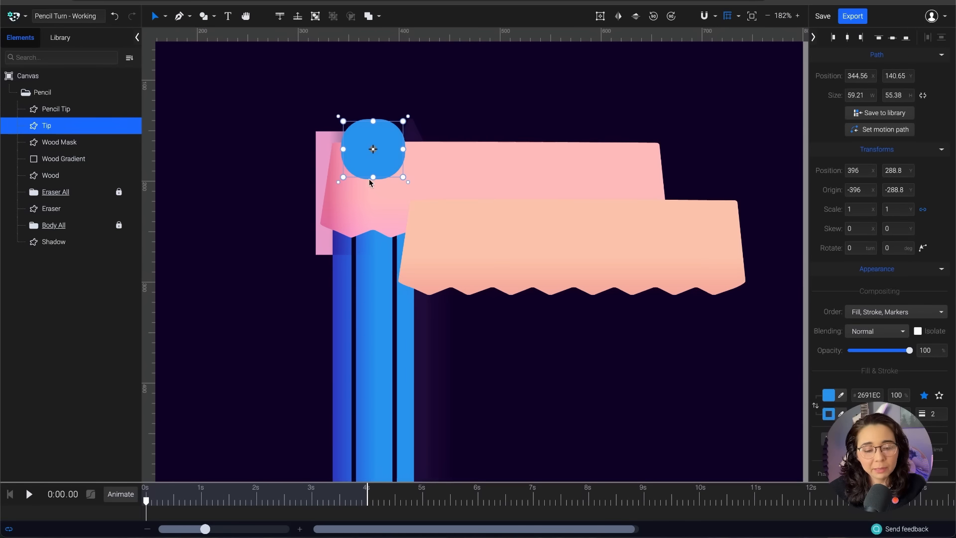
scroll(371, 149, up, 5)
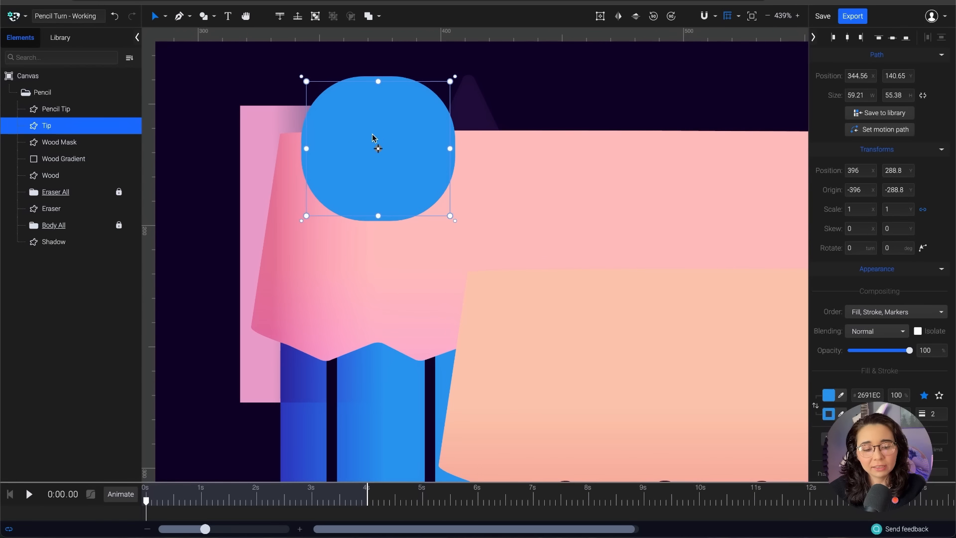
click(414, 56)
click(373, 130)
double_click(410, 131)
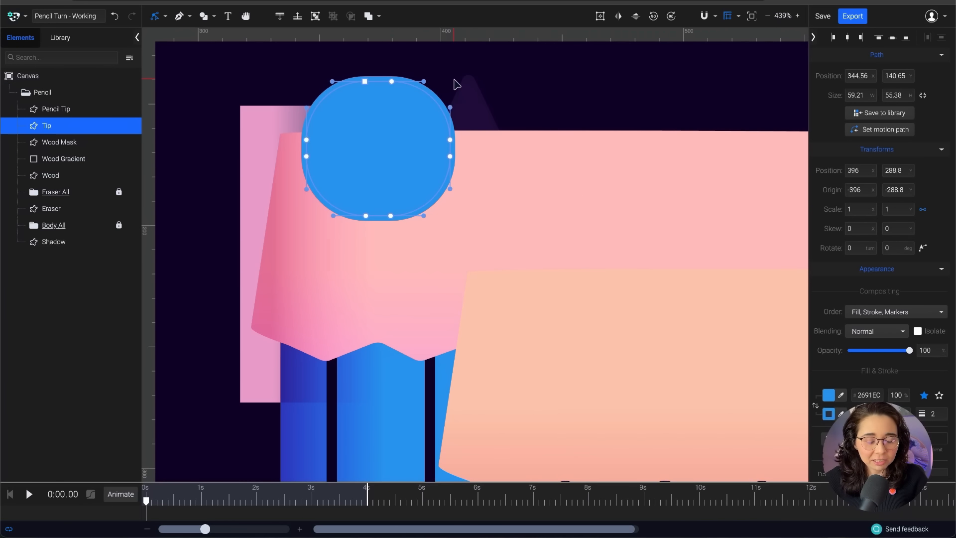
key(ctrl+z)
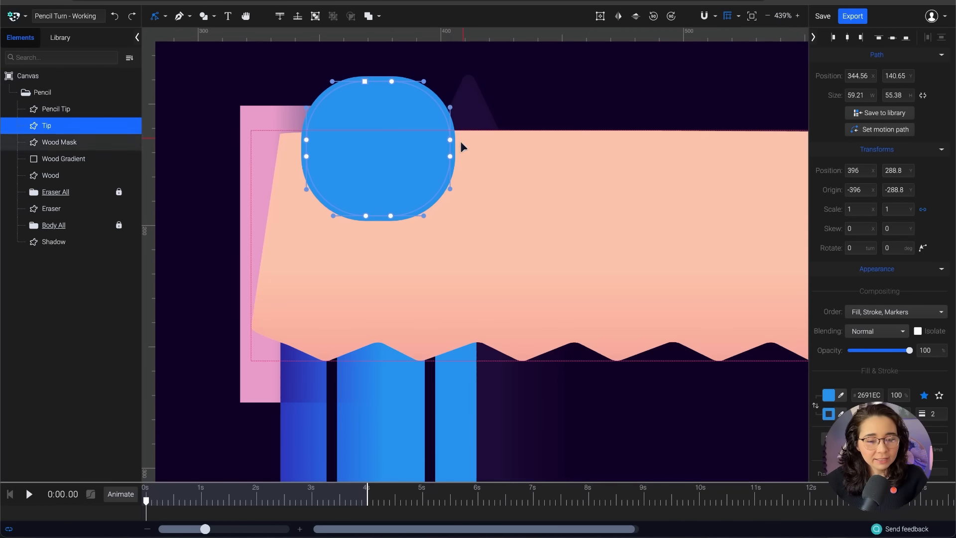
Give the unfilled Pencil Tip shape a solid black fill, 000000, and deselect it
click(252, 133)
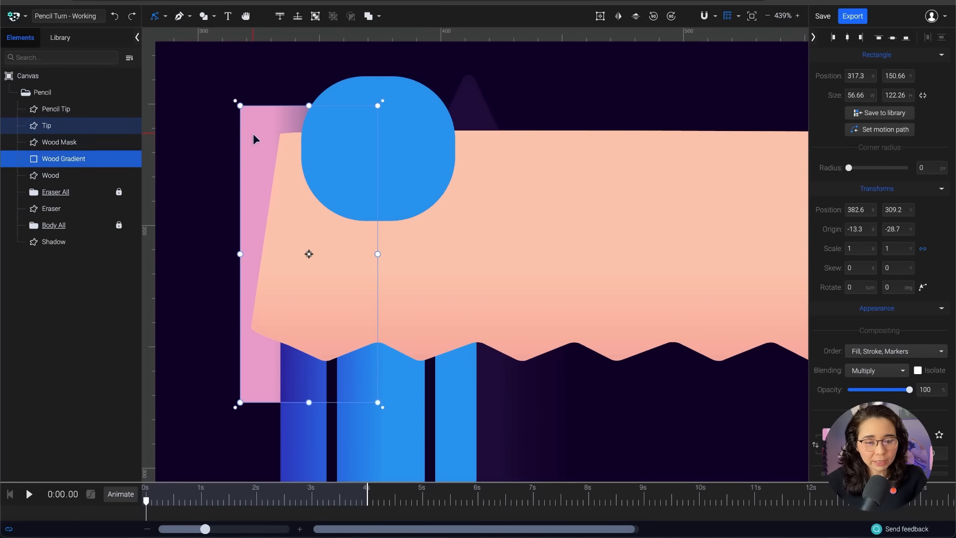
click(59, 109)
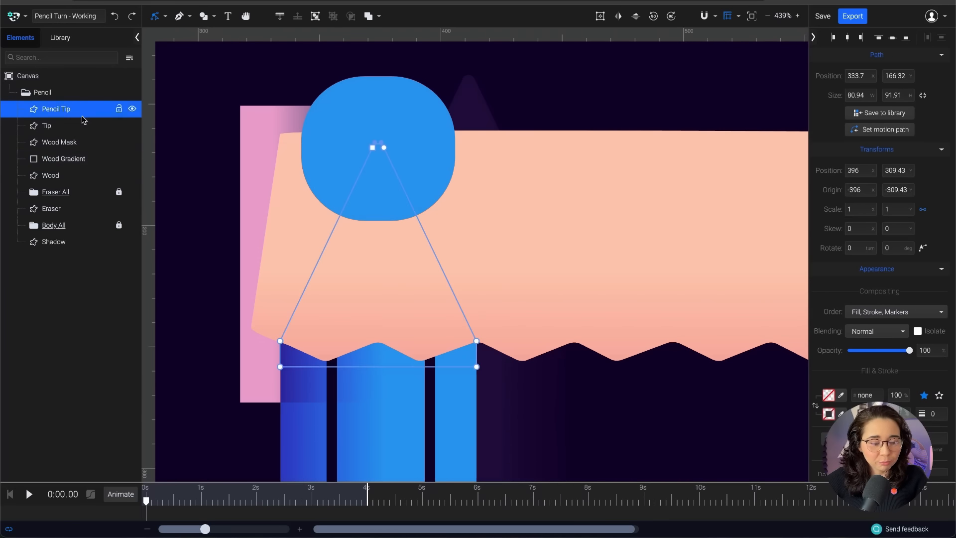
scroll(401, 158, down, 2)
scroll(401, 161, down, 1)
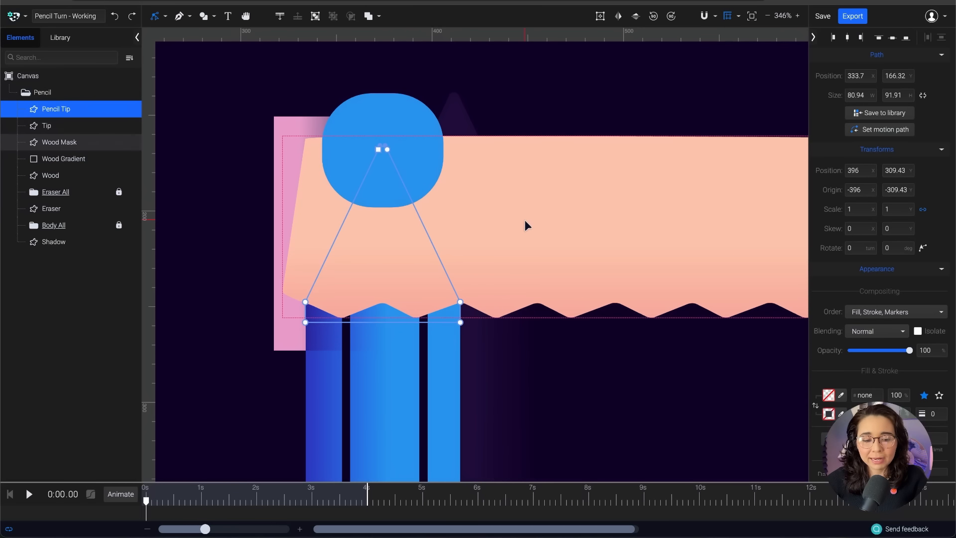
scroll(873, 237, down, 2)
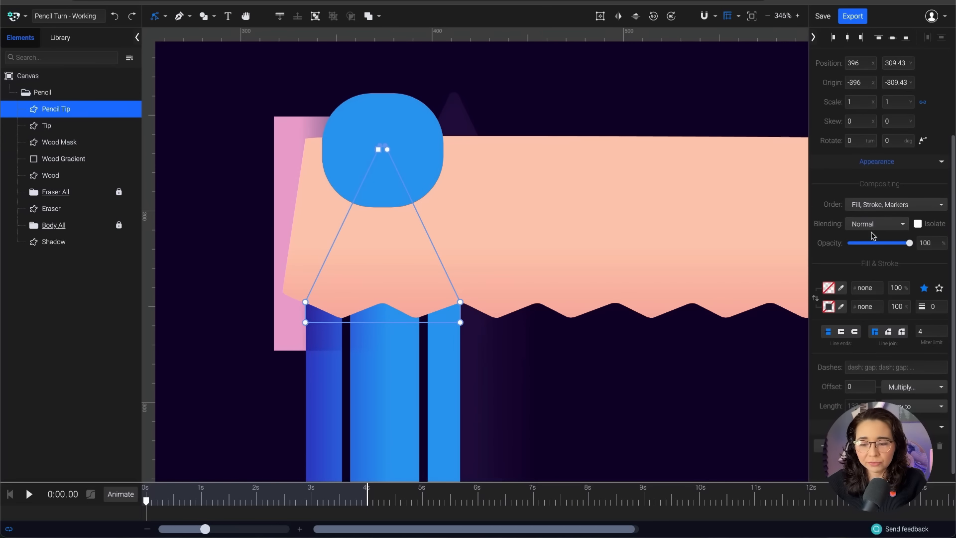
click(828, 288)
click(745, 245)
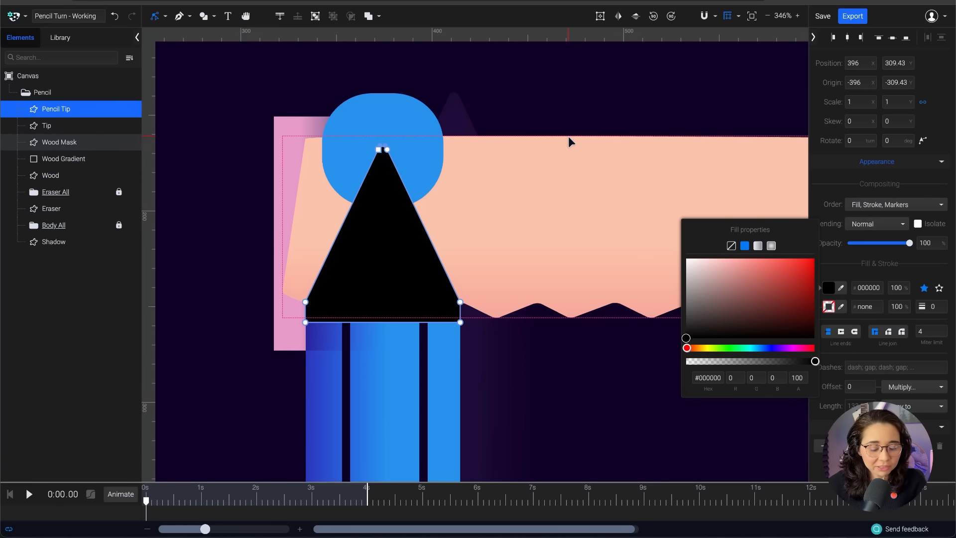
click(597, 87)
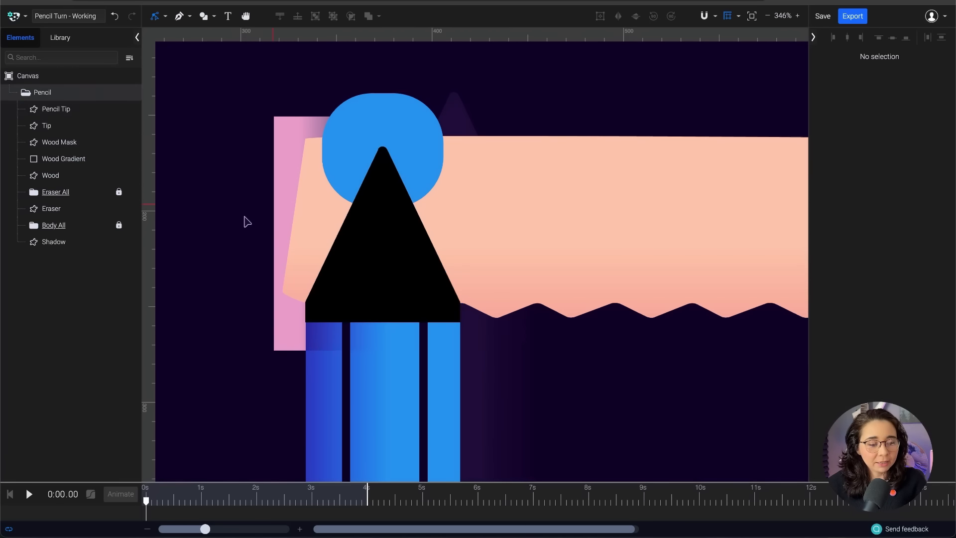
Shift the Wood Mask shape right to about X 356, Y 155 to reveal the Wood shape beneath, then undo the move
click(82, 143)
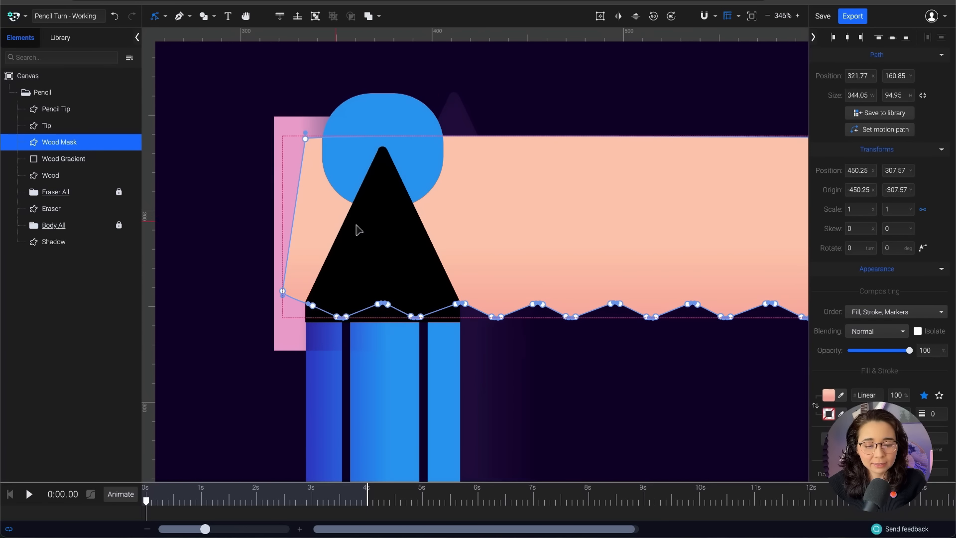
drag(531, 225, 600, 213)
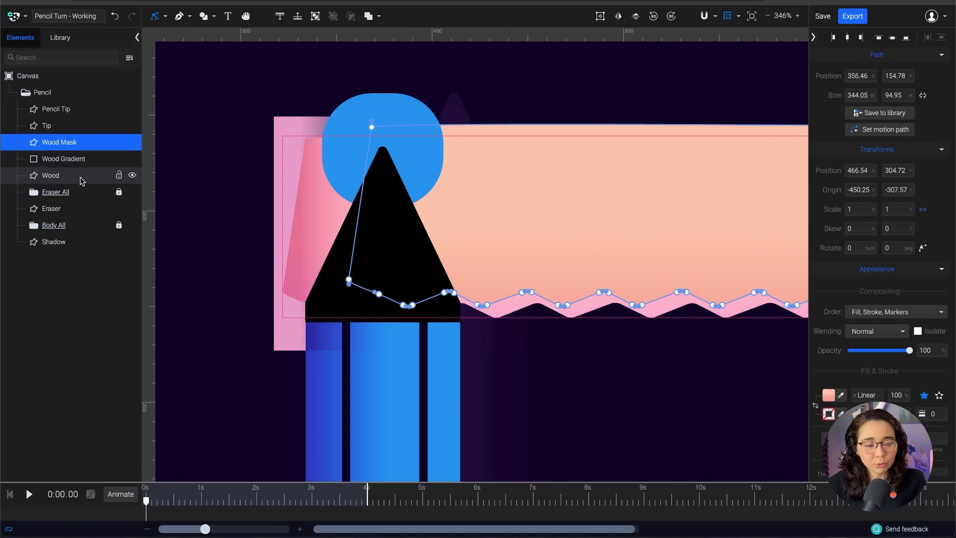
key(ctrl+z)
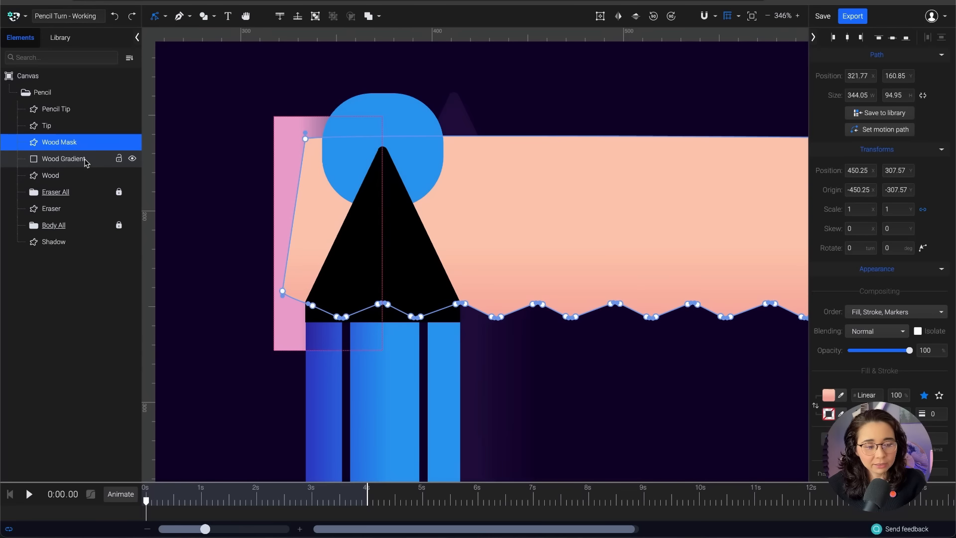
Try clipping the Wood Gradient and Wood shapes with the Wood Mask, then undo the clipping path and deselect
shift+click(75, 175)
right_click(71, 142)
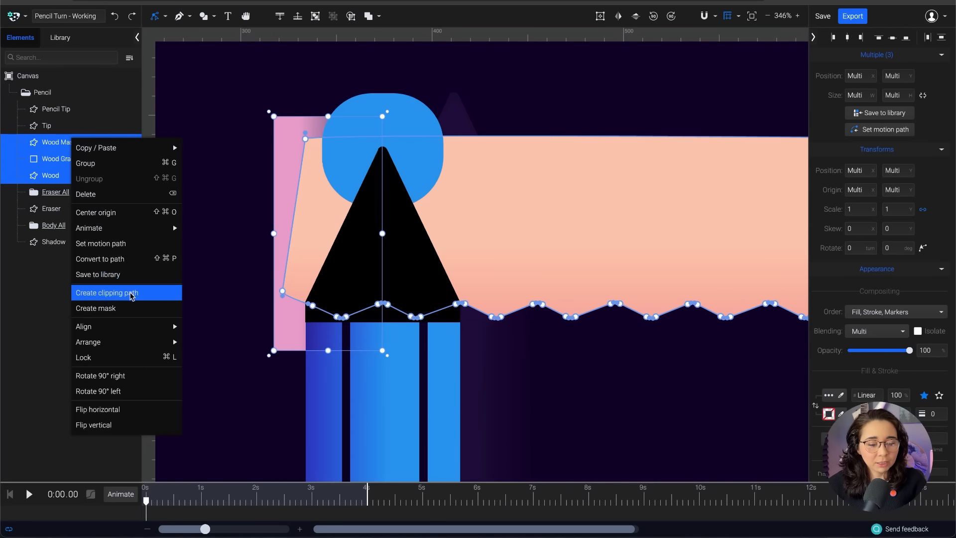
click(132, 294)
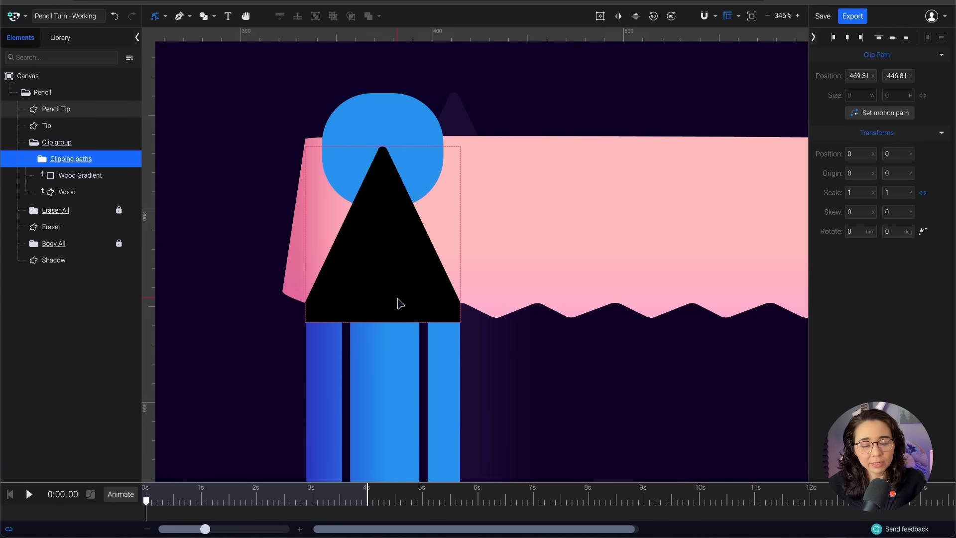
key(ctrl+z)
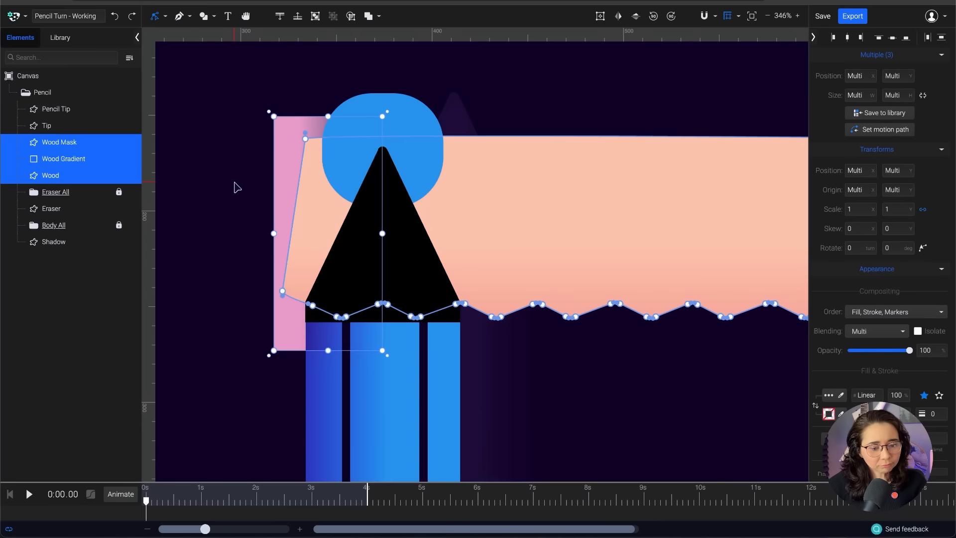
click(189, 178)
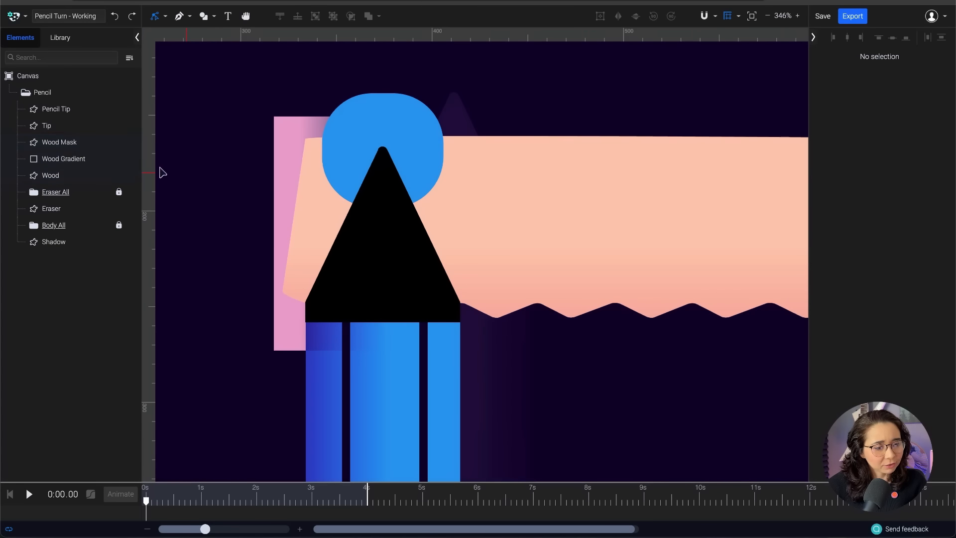
Create a clipping path from the Wood Mask, Wood Gradient and Wood shapes
click(75, 143)
shift+click(82, 159)
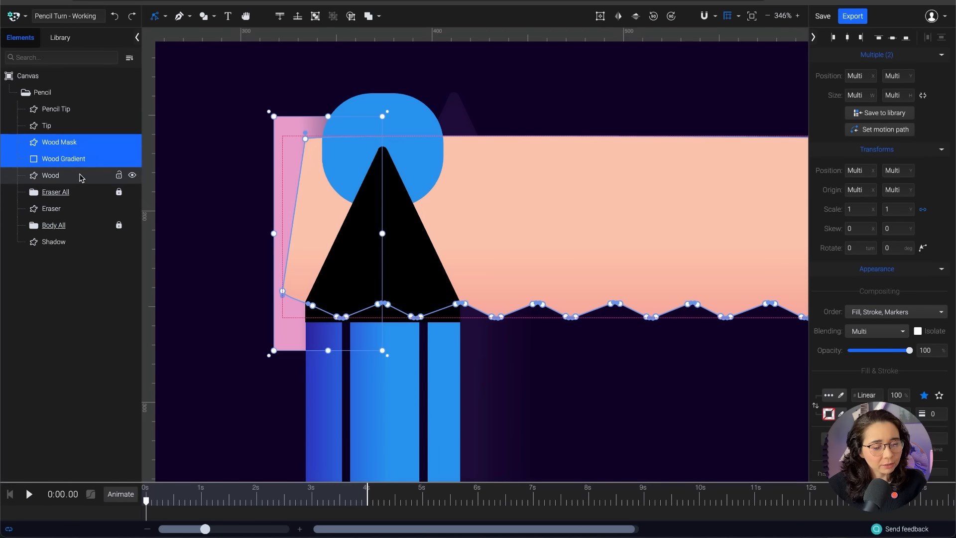
shift+click(79, 177)
right_click(80, 159)
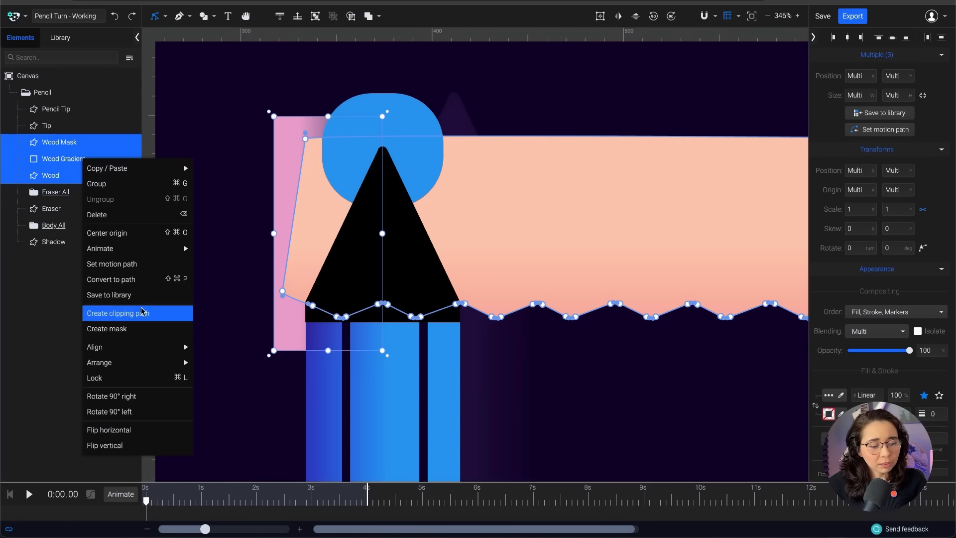
click(156, 313)
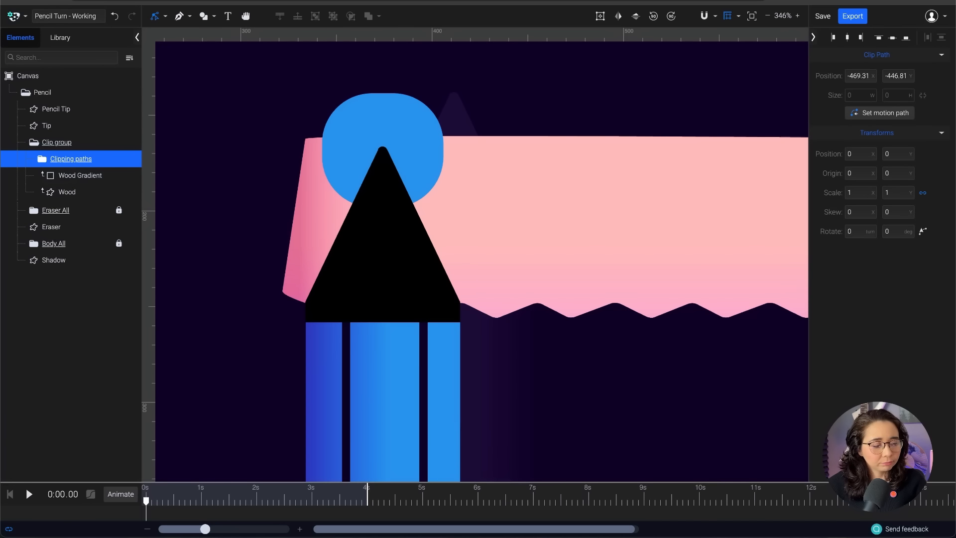
Create a clipping path from the Pencil Tip, Tip and inner clip group elements, and deselect
click(85, 111)
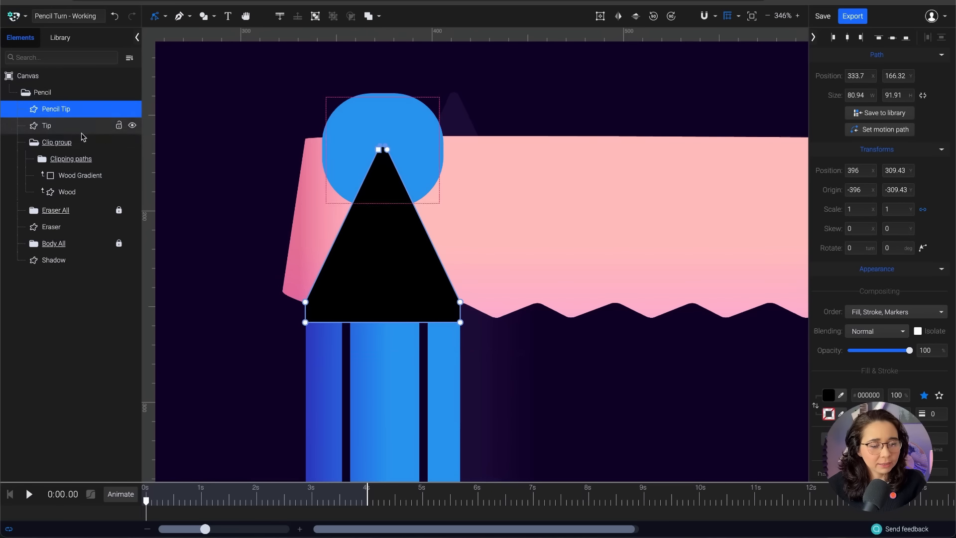
shift+click(70, 144)
right_click(77, 144)
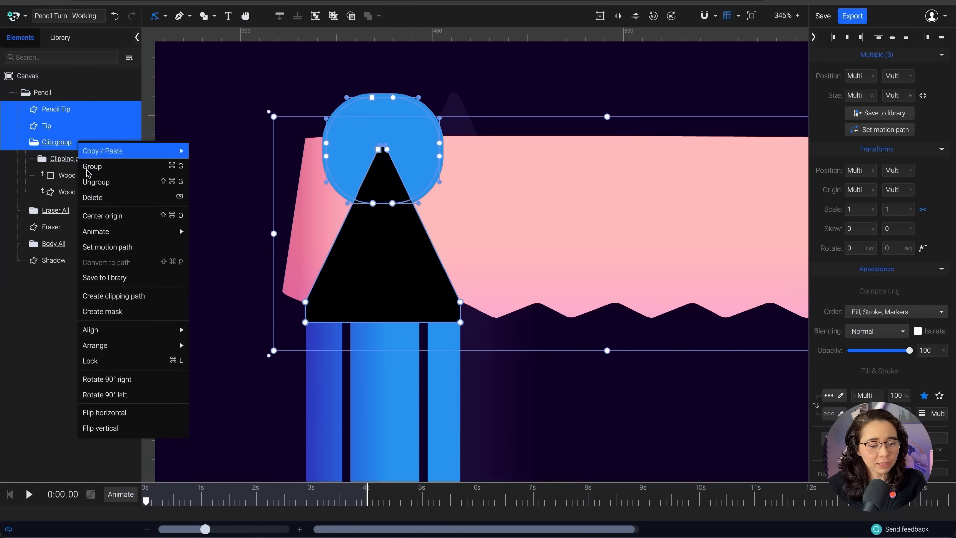
click(144, 295)
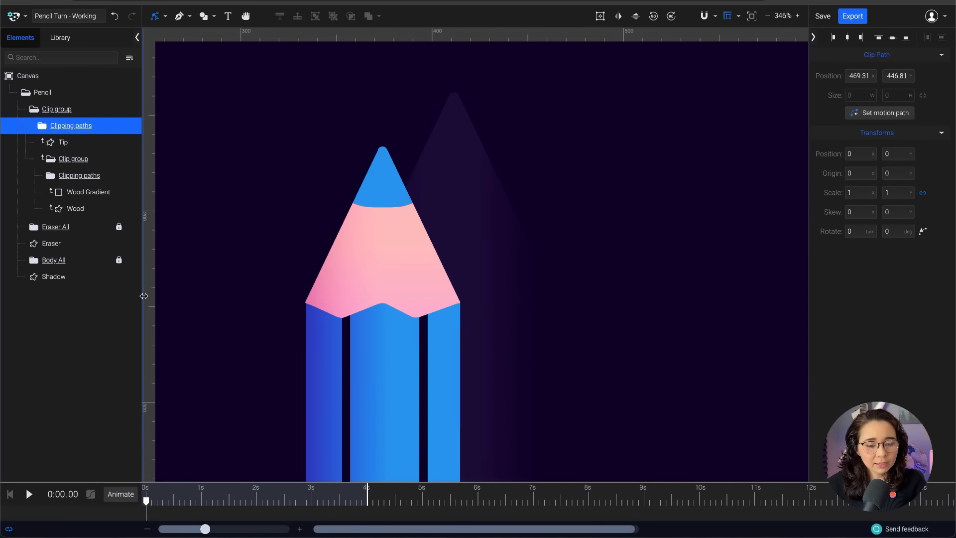
click(257, 177)
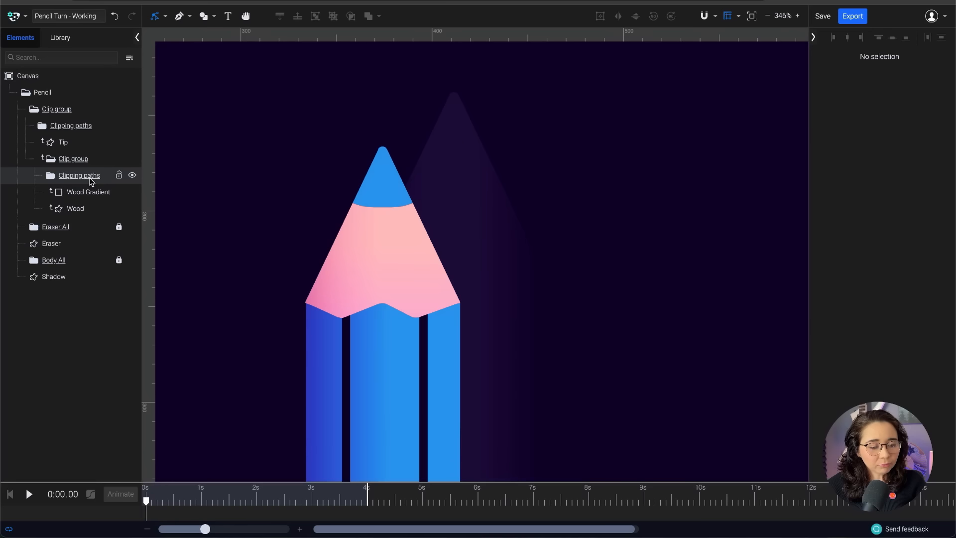
Try shifting the Wood shape left to about X 292 inside its clip group, then undo the move and deselect
click(83, 214)
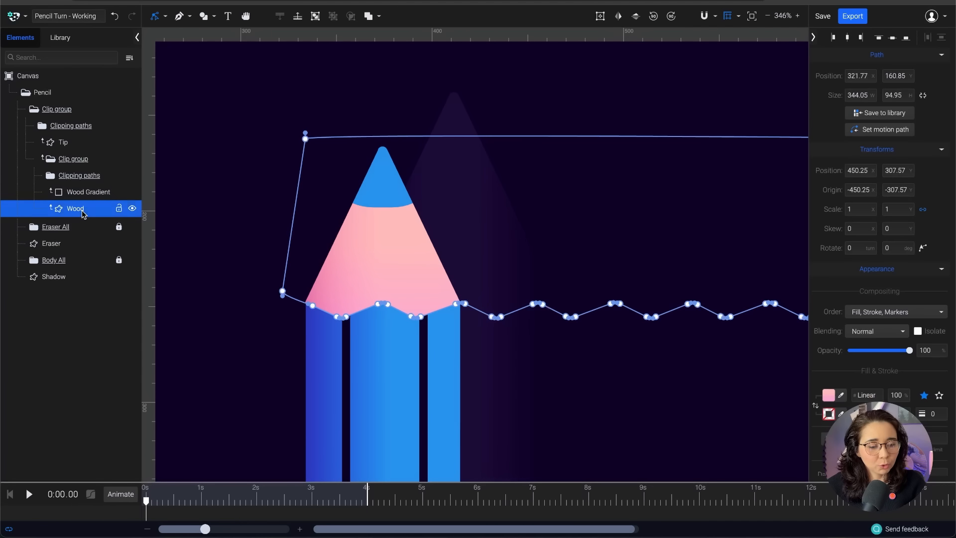
drag(410, 266, 354, 260)
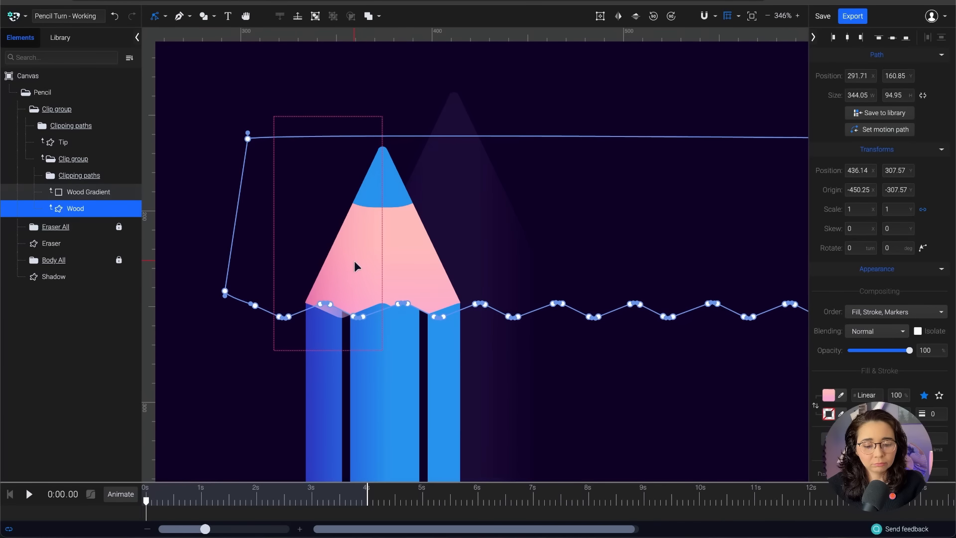
key(ctrl+z)
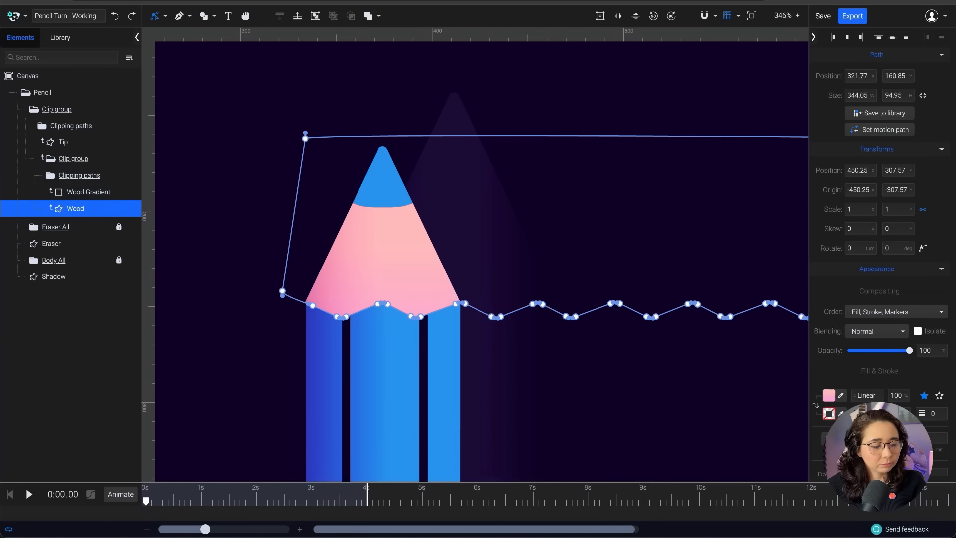
ctrl+click(77, 175)
click(249, 350)
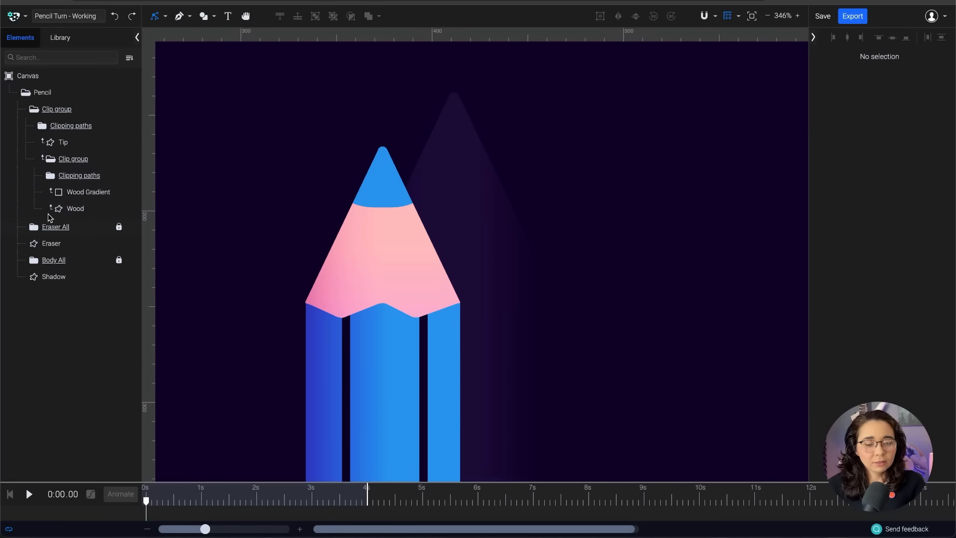
Rename the inner Clipping paths element above Wood Gradient as Wood mask
click(67, 209)
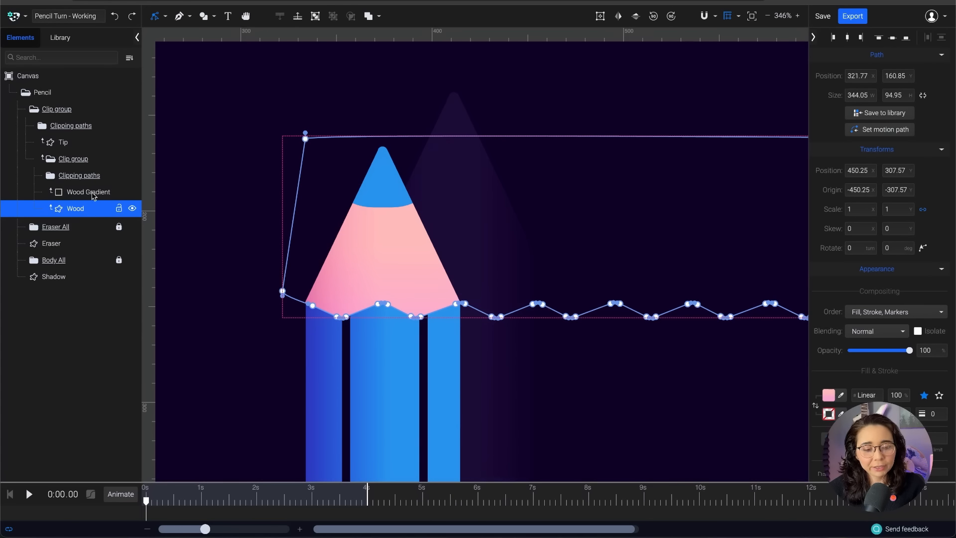
double_click(79, 175)
text(Wood mask)
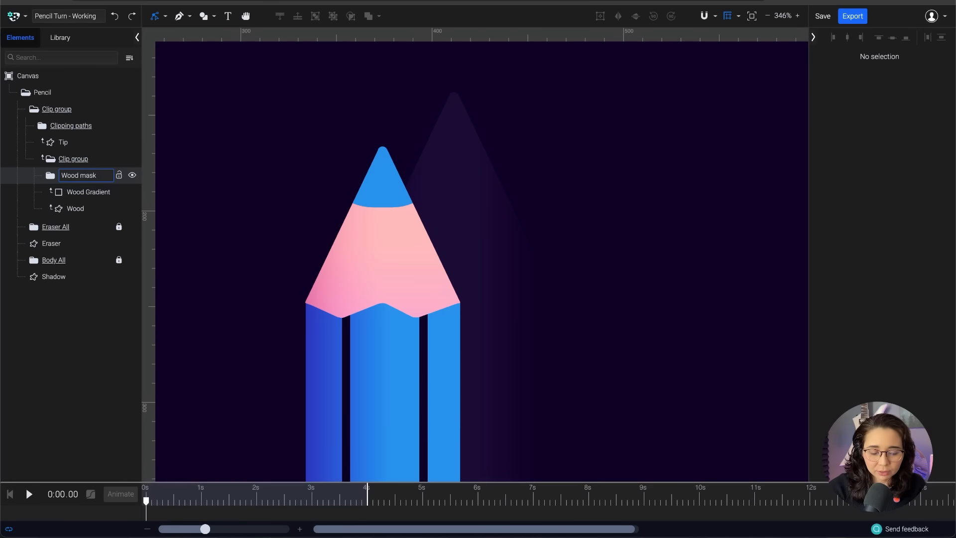
key(Return)
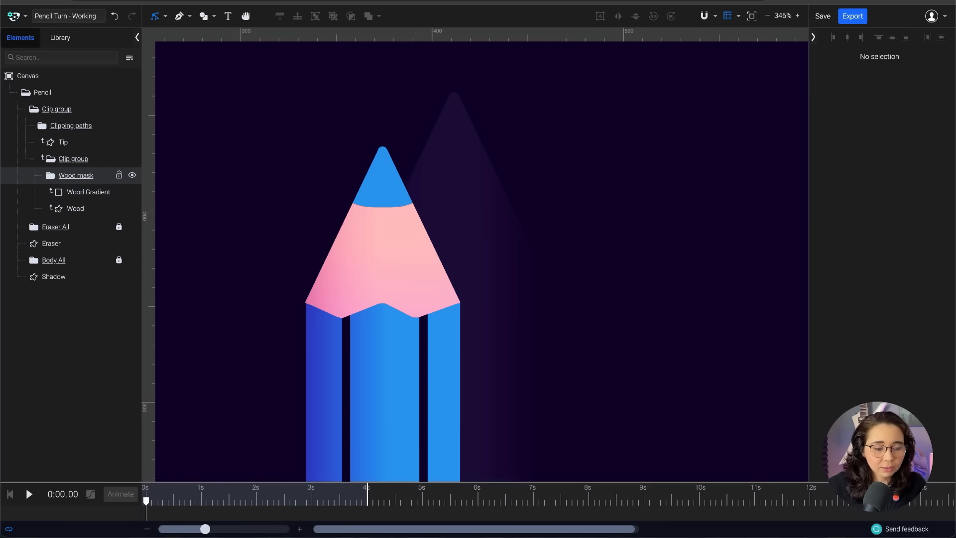
Shift the Wood shape left together with the Wood mask, bringing Wood to about X 282, and undo the excess mask movement
click(86, 209)
super+click(88, 178)
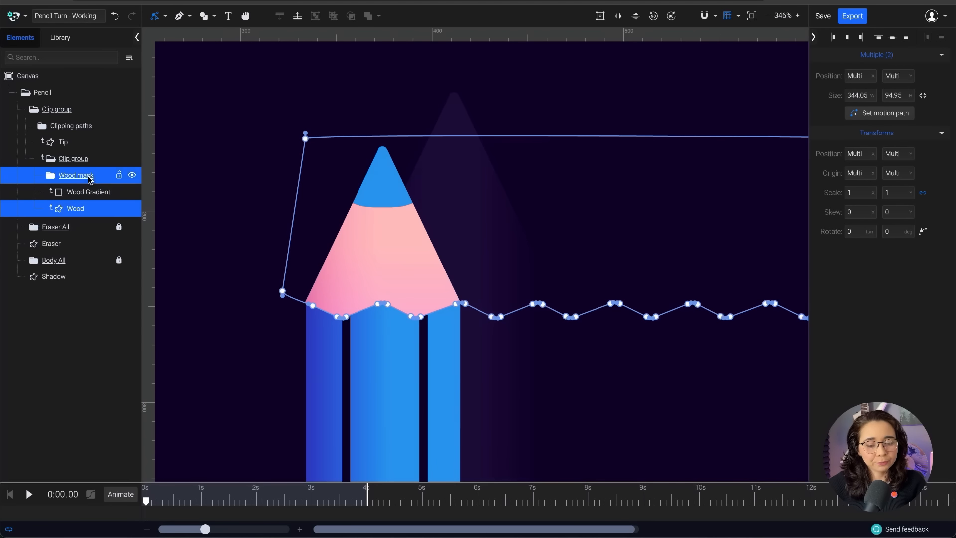
drag(409, 274, 333, 278)
key(super+z)
key(super+z)
key(super+z)
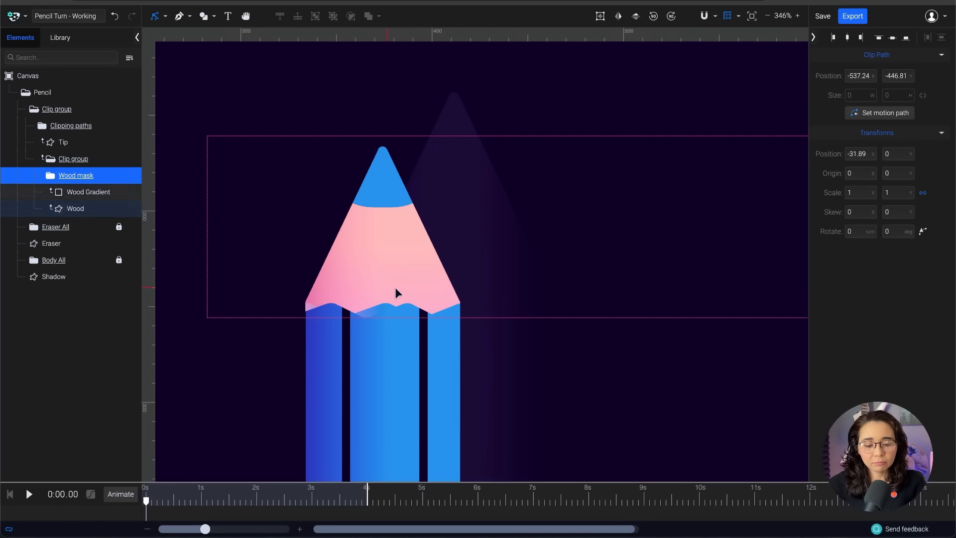
key(super+z)
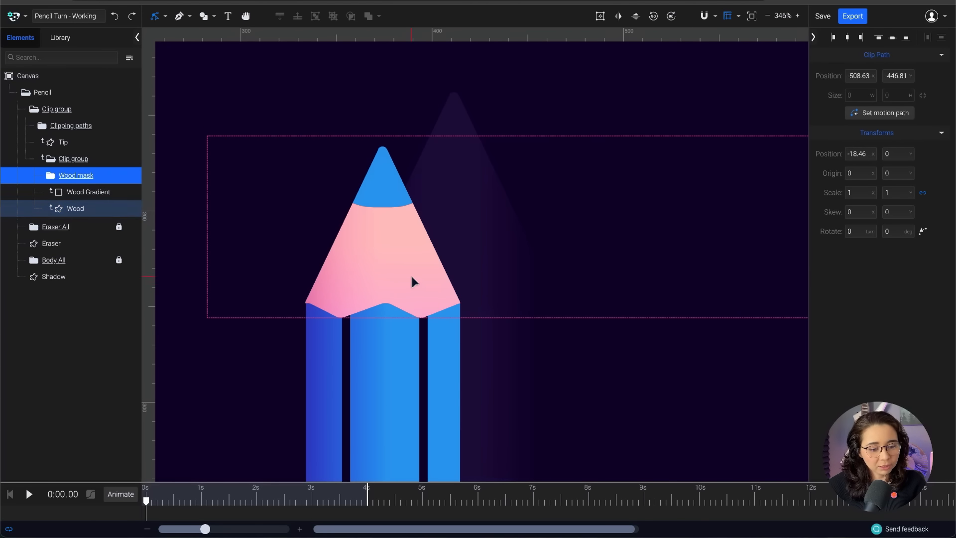
Try sliding the Wood mask and Wood shape further left together, then undo the move
shift+click(85, 213)
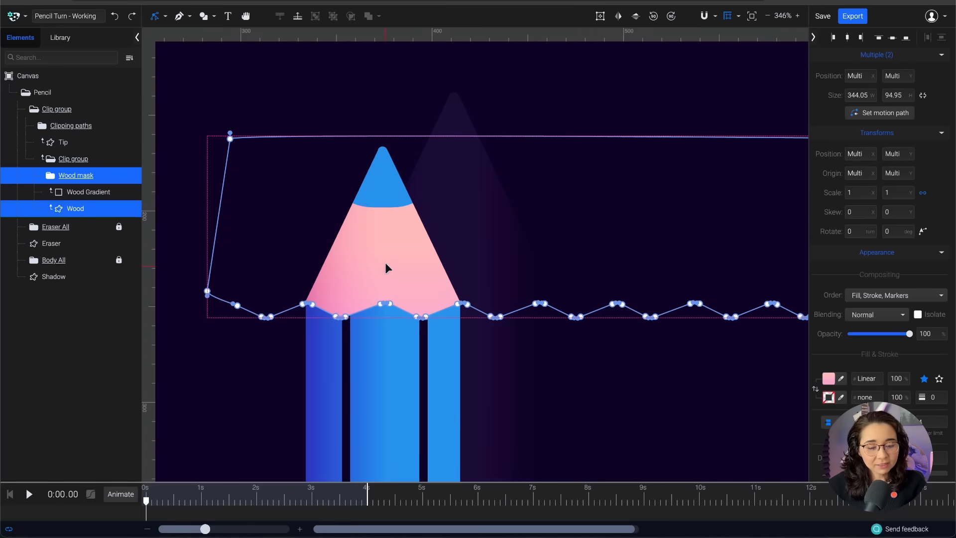
drag(608, 141, 648, 137)
drag(426, 280, 369, 278)
key(super+z)
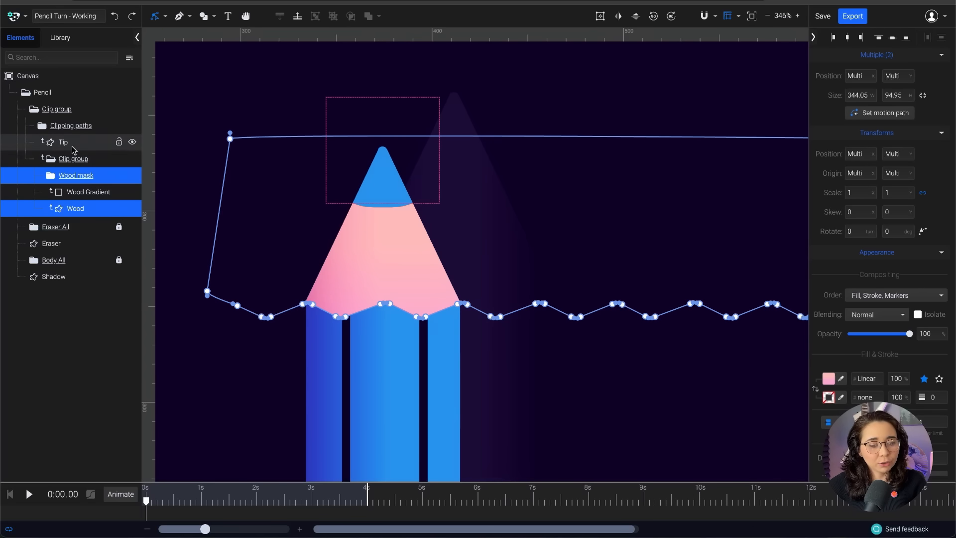
Rename the outer clip group as Pencil Tip, and collapse and lock it
click(88, 144)
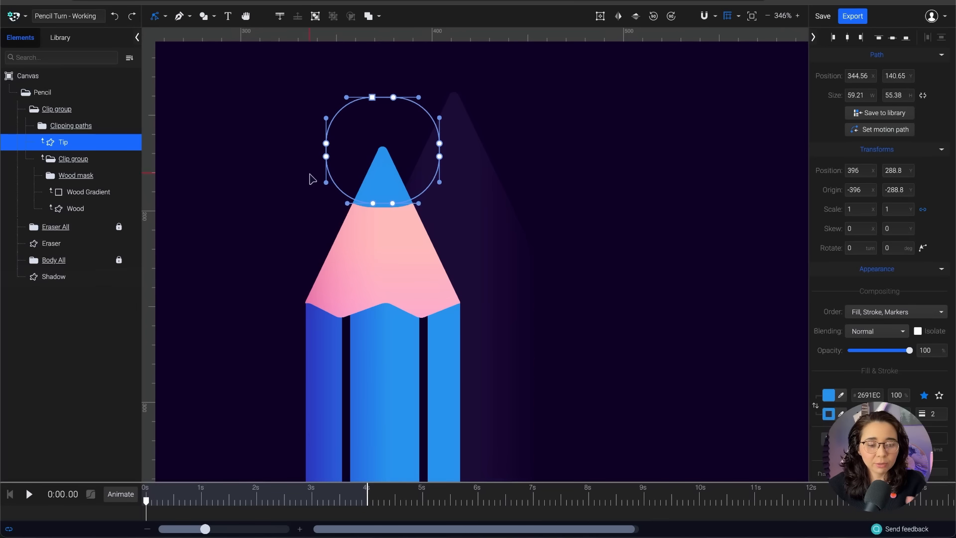
click(74, 110)
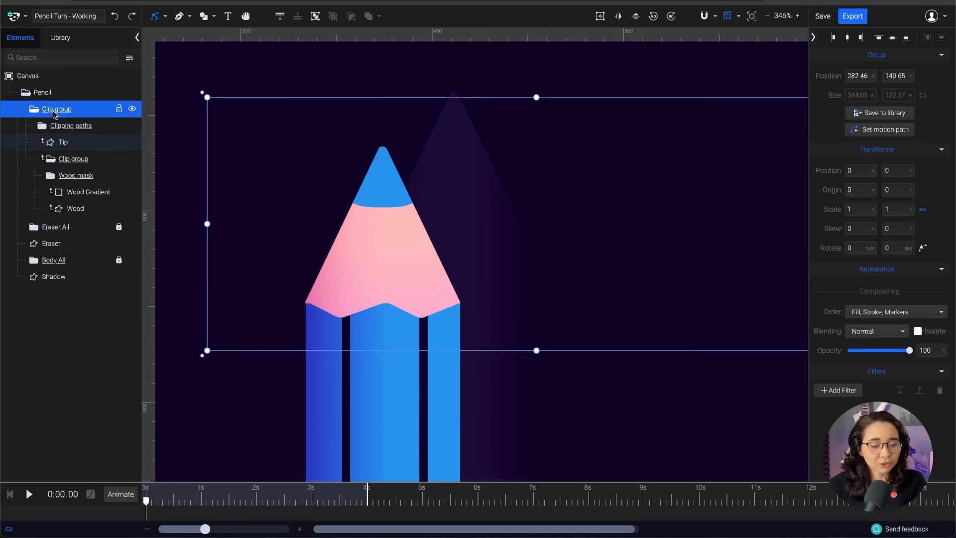
click(83, 109)
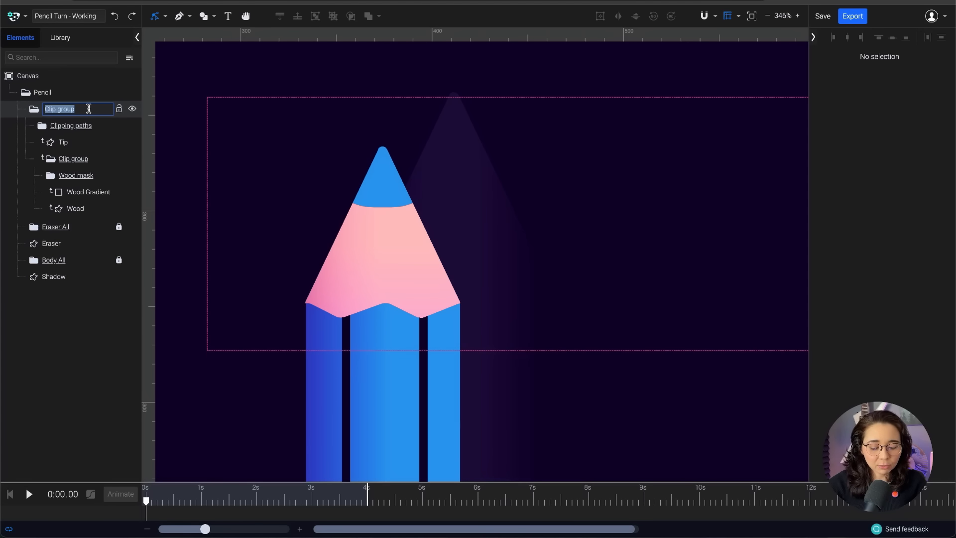
text(Pencil Tip)
key(Return)
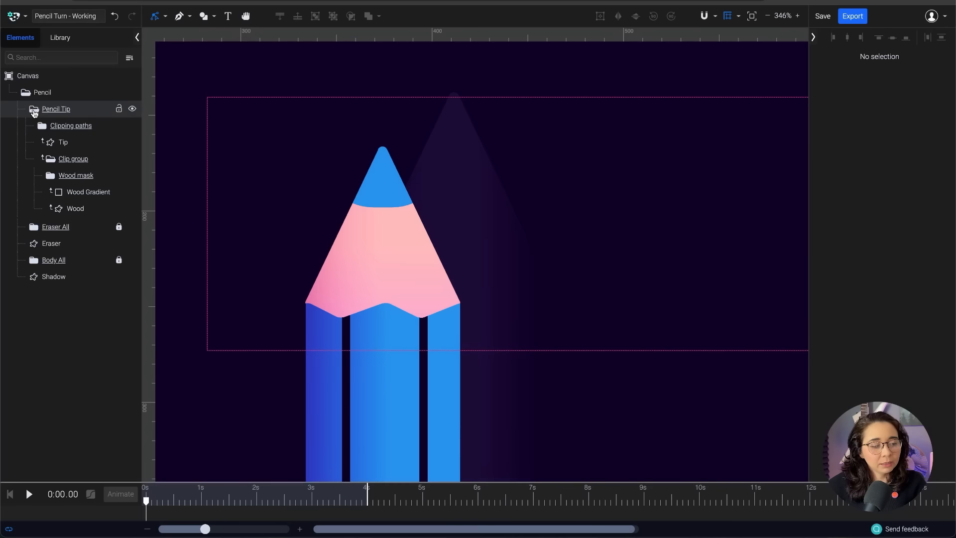
scroll(440, 160, down, 6)
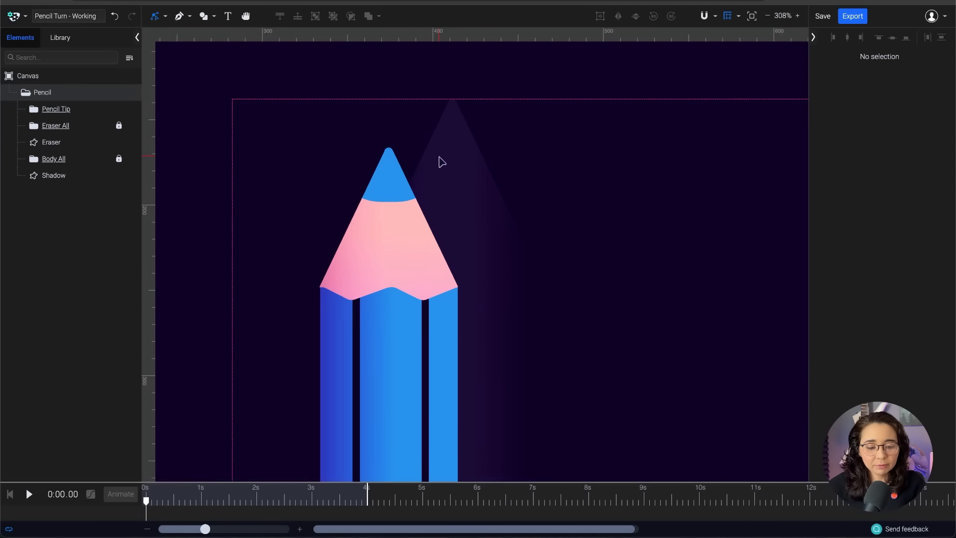
scroll(446, 189, up, 1)
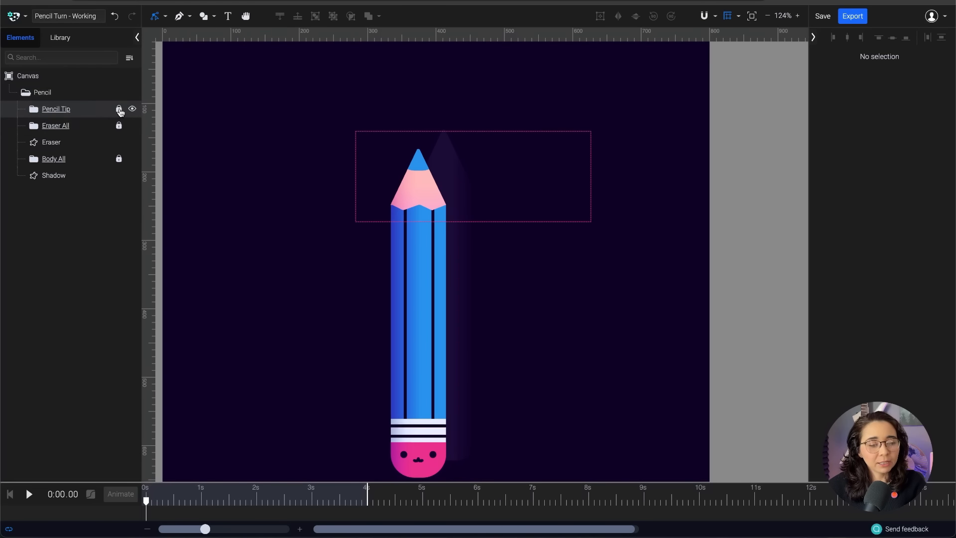
drag(290, 297, 328, 244)
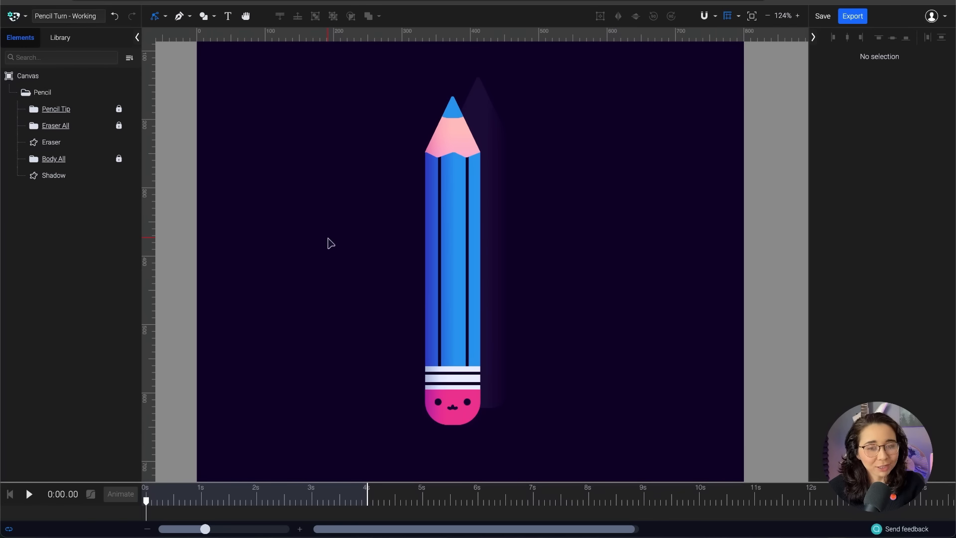
drag(333, 306, 334, 298)
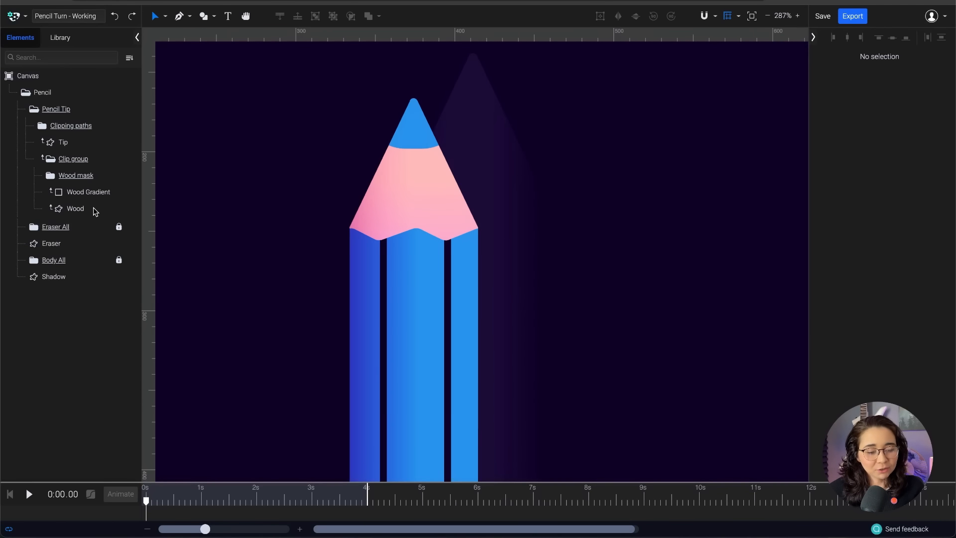
Try moving the Wood shape and Wood mask sideways as one selection to test the wood's turning motion
click(94, 210)
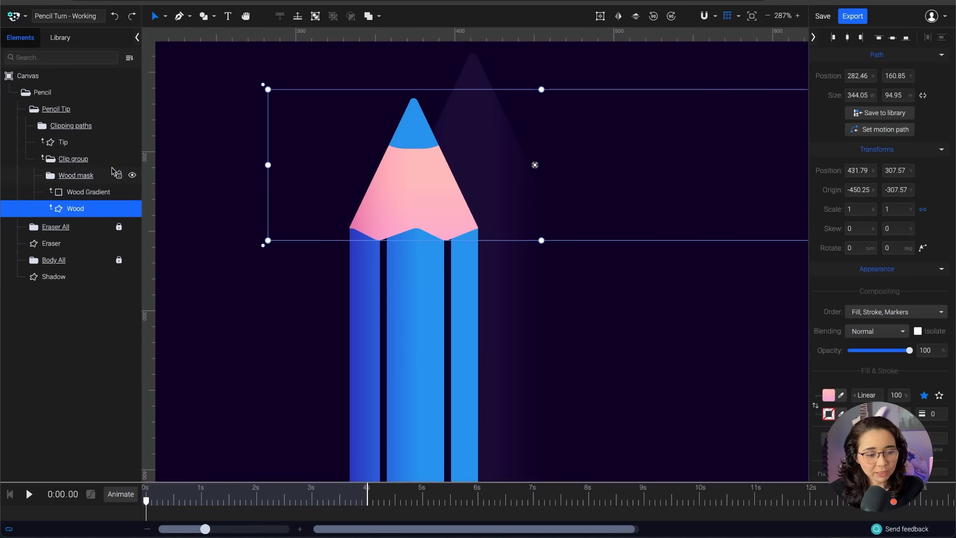
ctrl+click(76, 176)
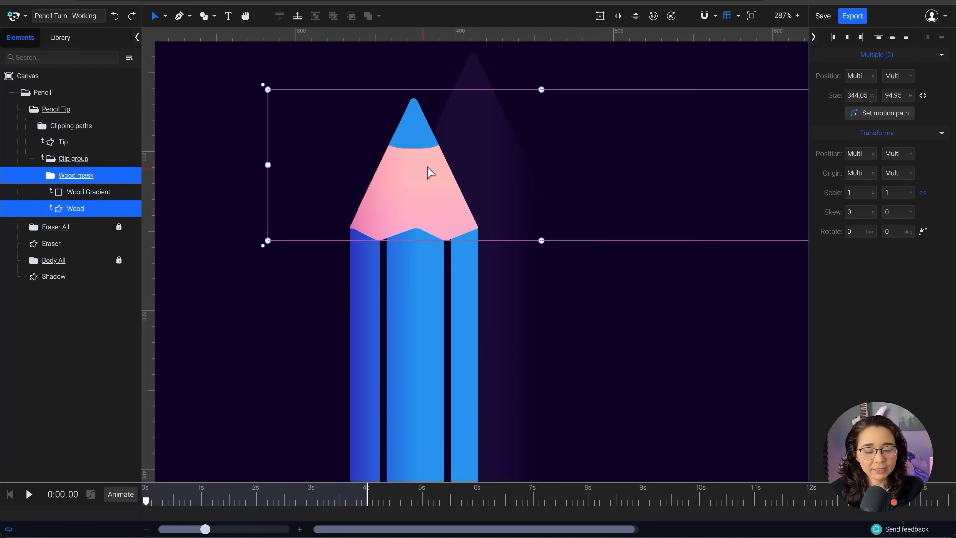
drag(593, 88, 625, 94)
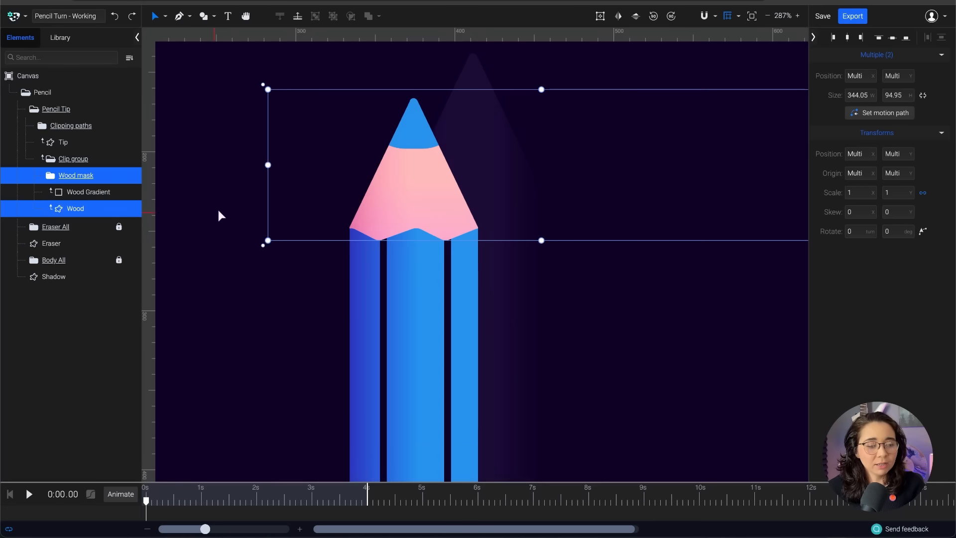
Try rotating the Tip shape about -6.6 degrees and back to about -0.8 degrees, then undo the rotation
click(79, 145)
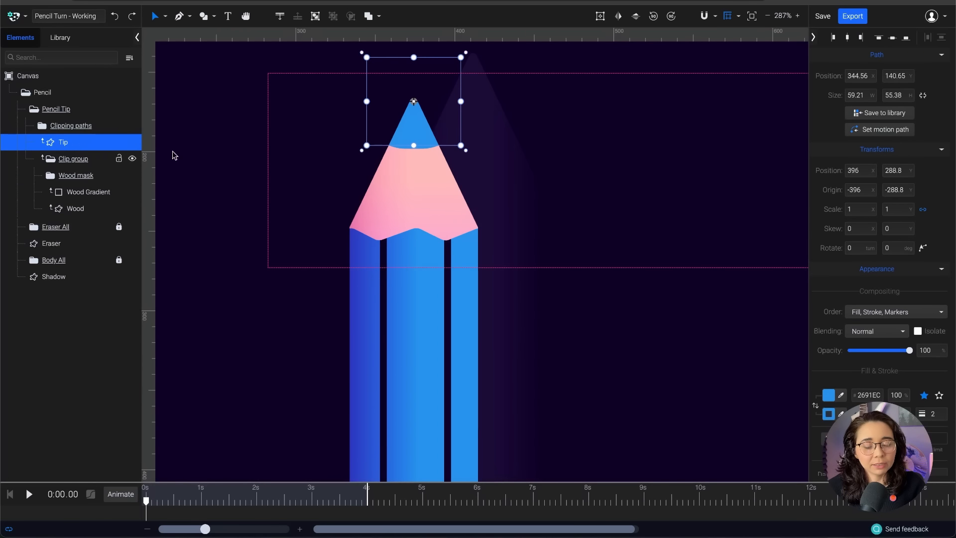
drag(587, 128, 601, 157)
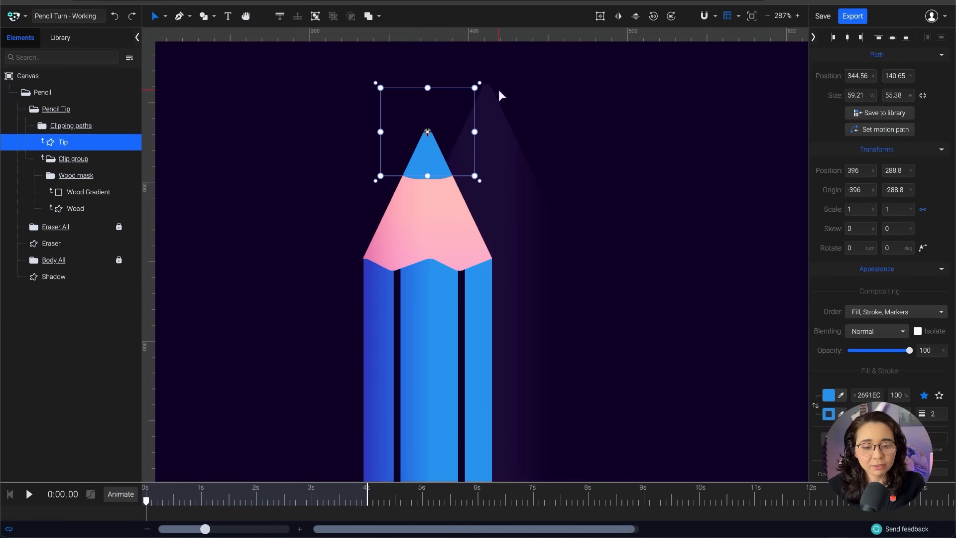
mouse_move(479, 82)
mouse_down()
mouse_move(494, 102)
mouse_move(480, 86)
mouse_up()
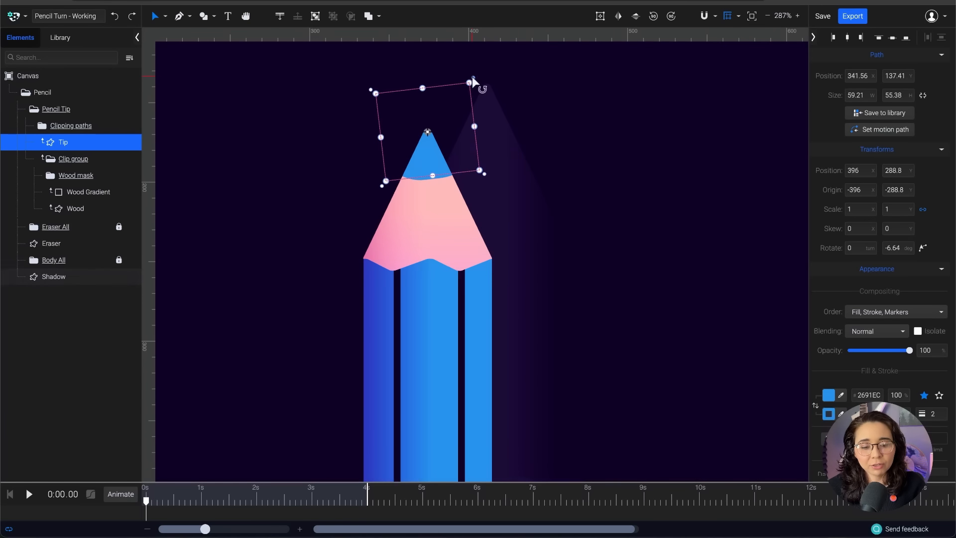
scroll(463, 112, up, 3)
scroll(558, 140, up, 3)
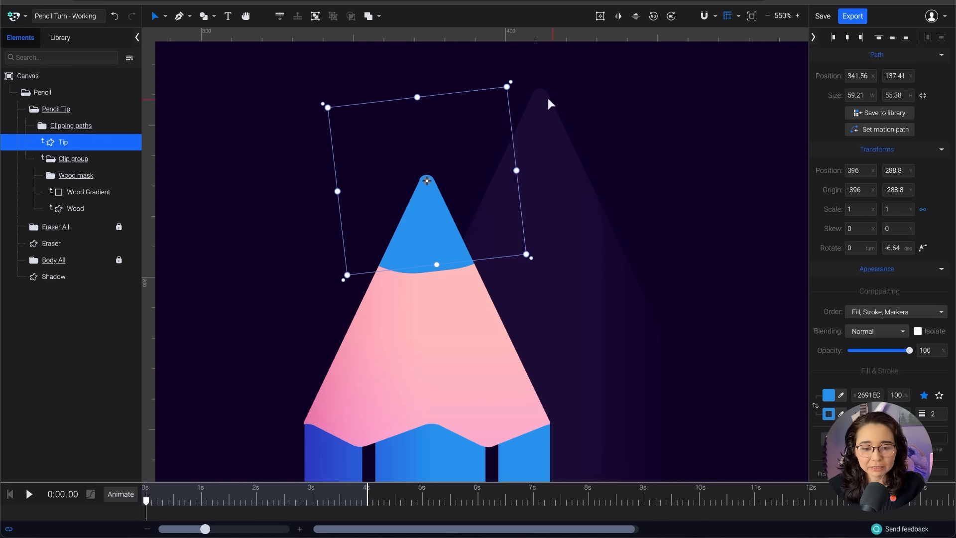
mouse_move(511, 80)
mouse_down()
mouse_move(528, 115)
mouse_move(522, 86)
mouse_up()
click(95, 144)
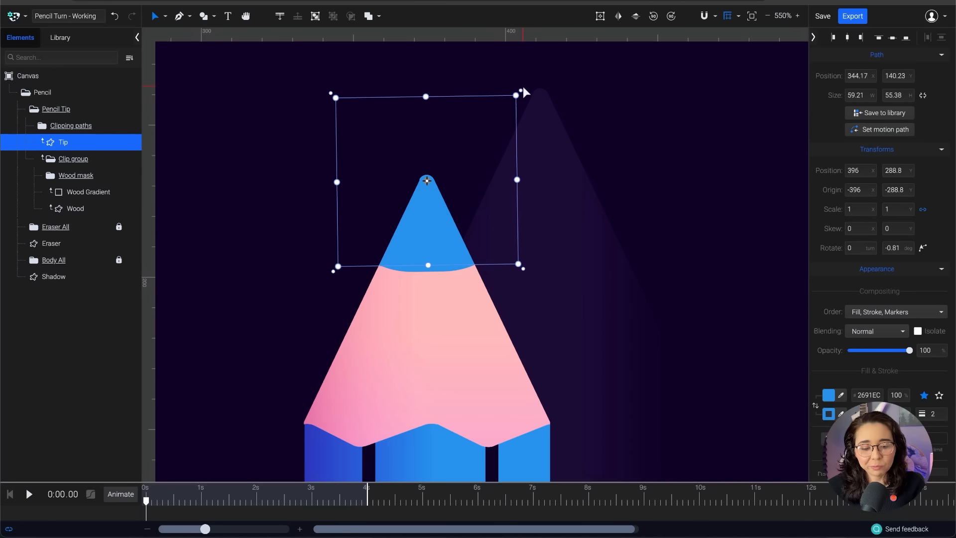
key(ctrl+z)
key(ctrl+z)
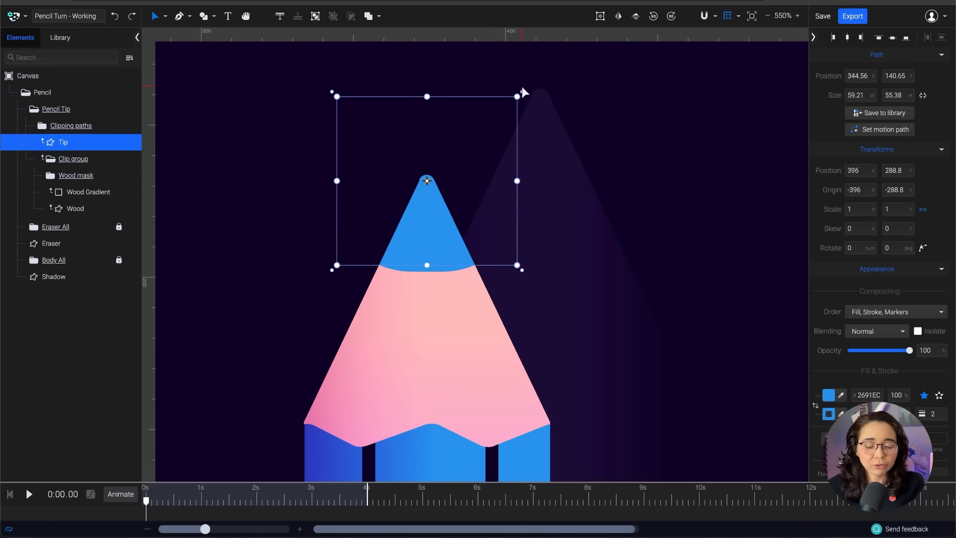
Deselect the Tip shape and select the Shadow shape behind the whole pencil
scroll(491, 111, down, 8)
click(614, 218)
scroll(617, 223, down, 2)
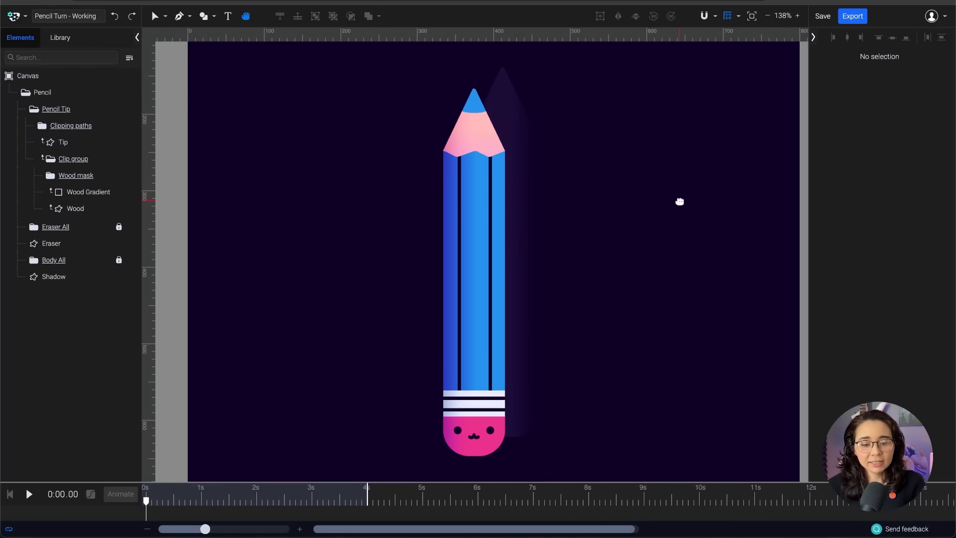
click(65, 282)
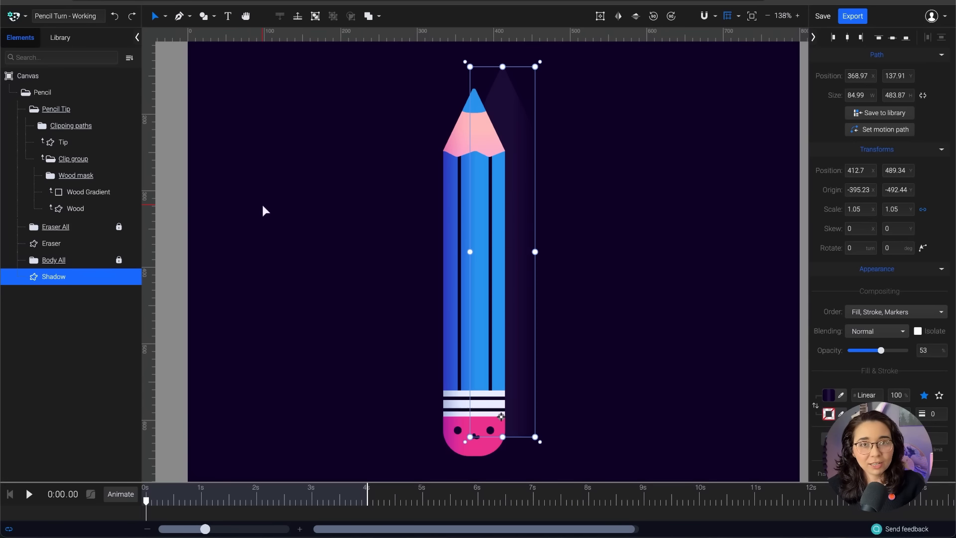
Unlock and expand the Eraser All group, select its Eraser Face group and enlarge the timeline area
click(388, 312)
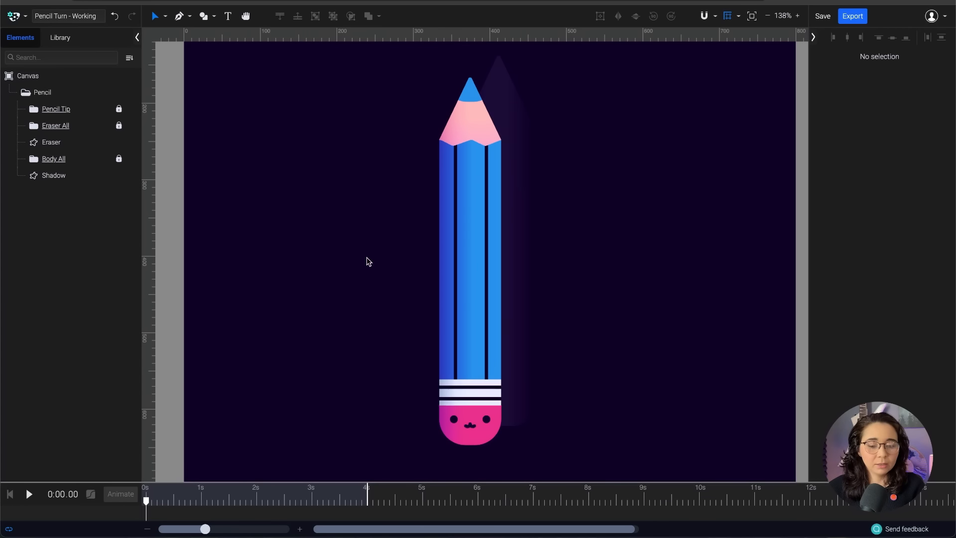
drag(354, 322, 363, 258)
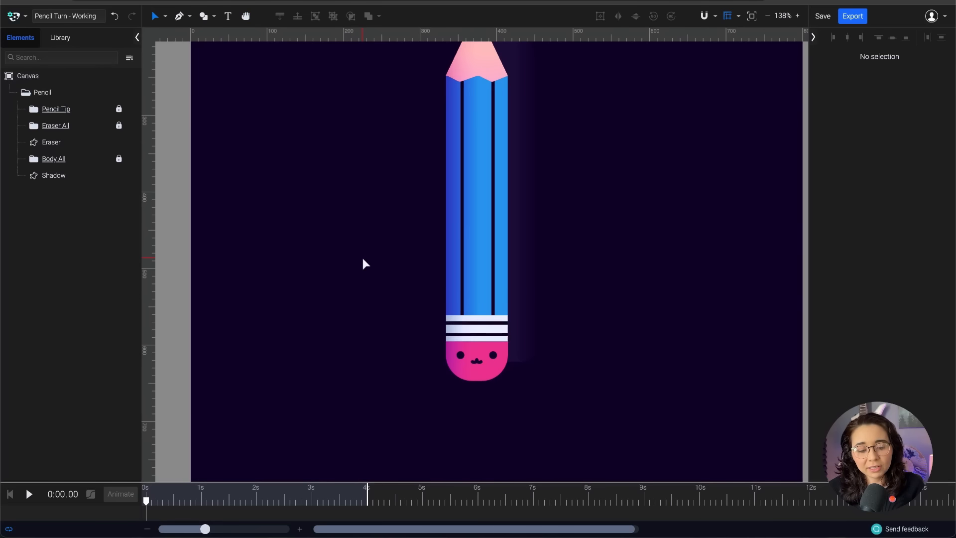
scroll(497, 399, up, 5)
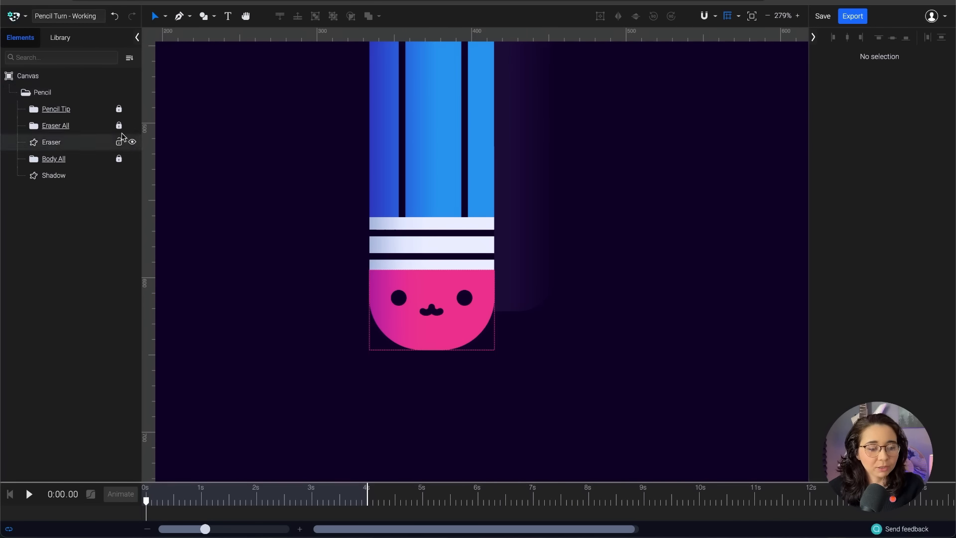
click(32, 126)
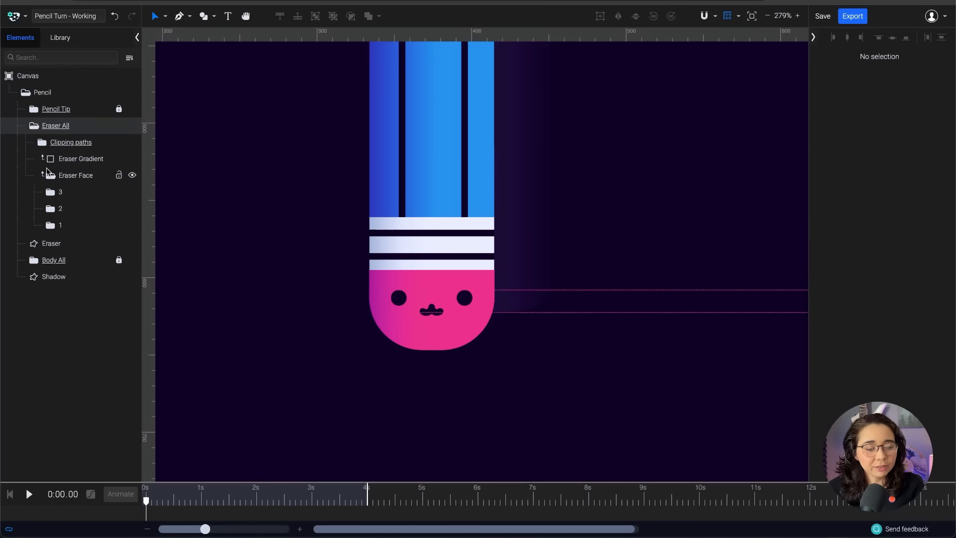
click(71, 174)
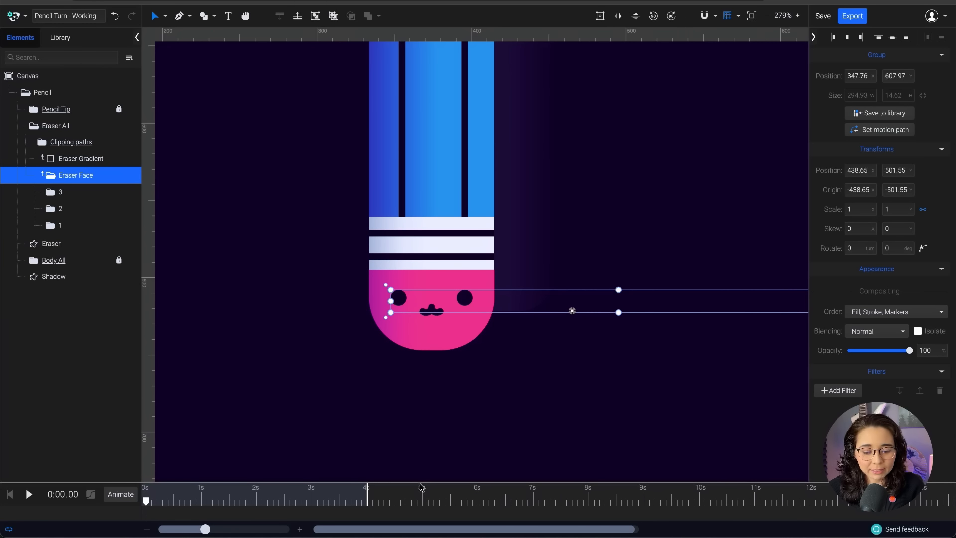
drag(419, 481, 419, 383)
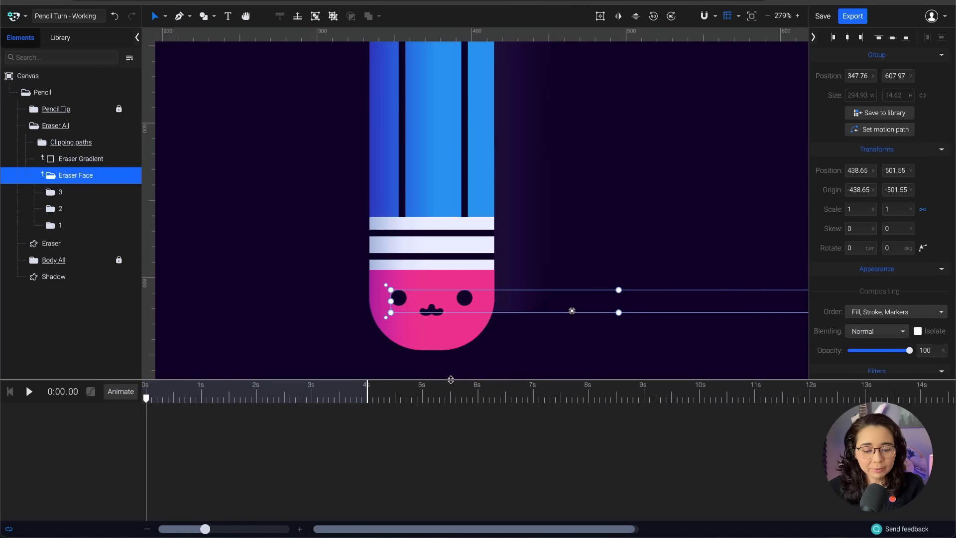
Animate the Eraser Face position with keyframes at 0 s and 4 s, shifting it left to X 325.69 at 4 s, and preview it
click(111, 396)
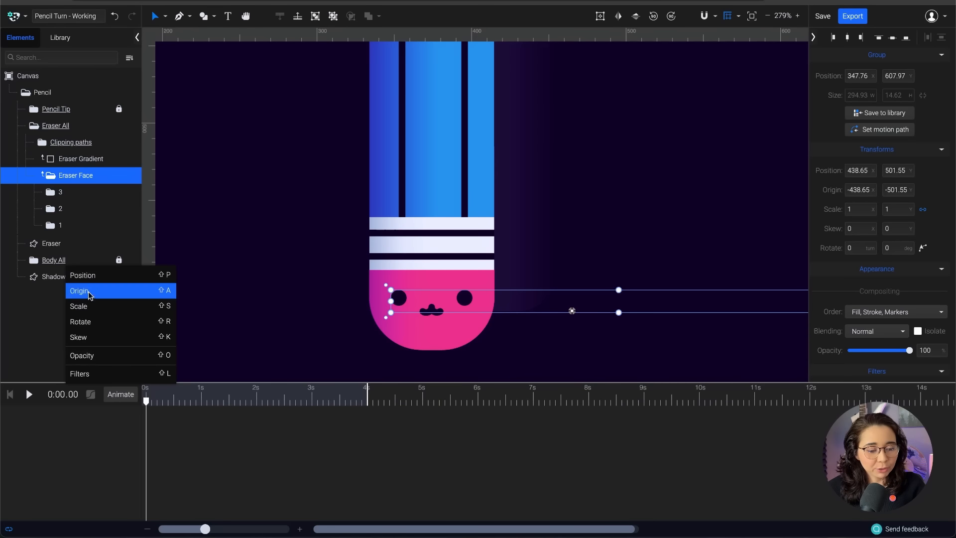
click(82, 273)
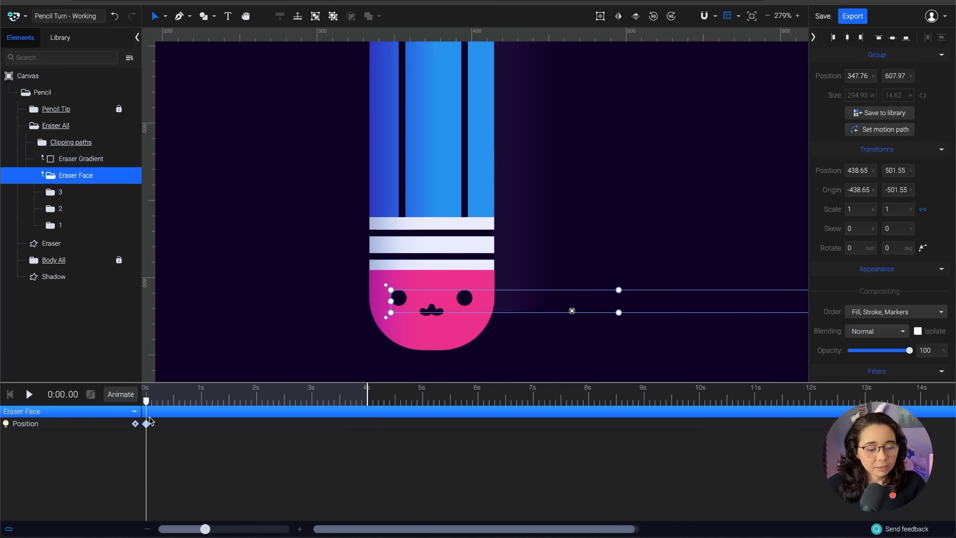
drag(147, 405, 368, 424)
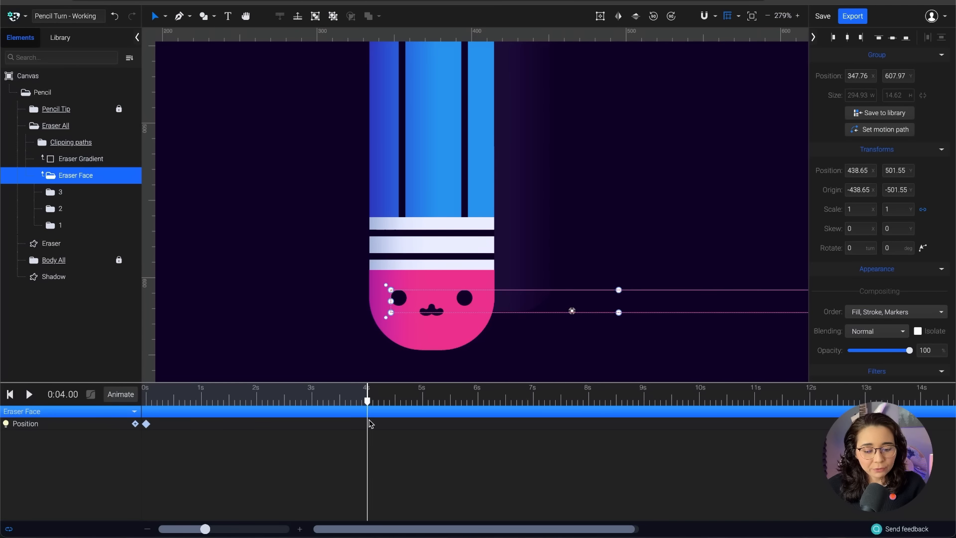
click(135, 423)
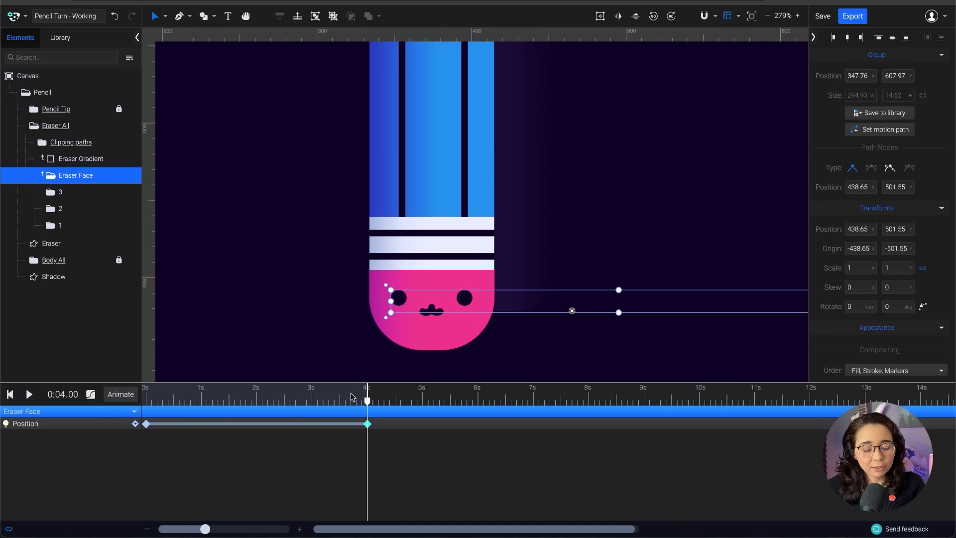
drag(704, 289, 336, 300)
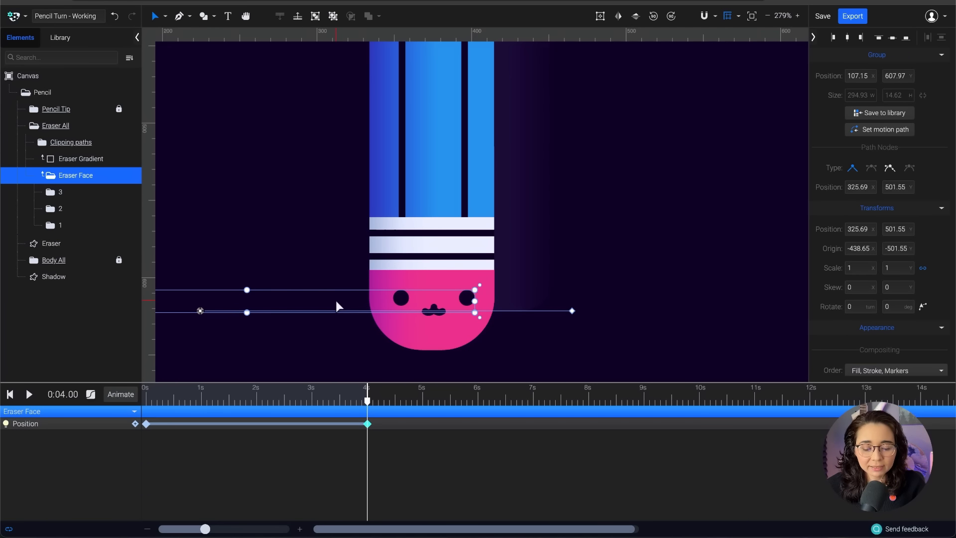
scroll(607, 268, down, 5)
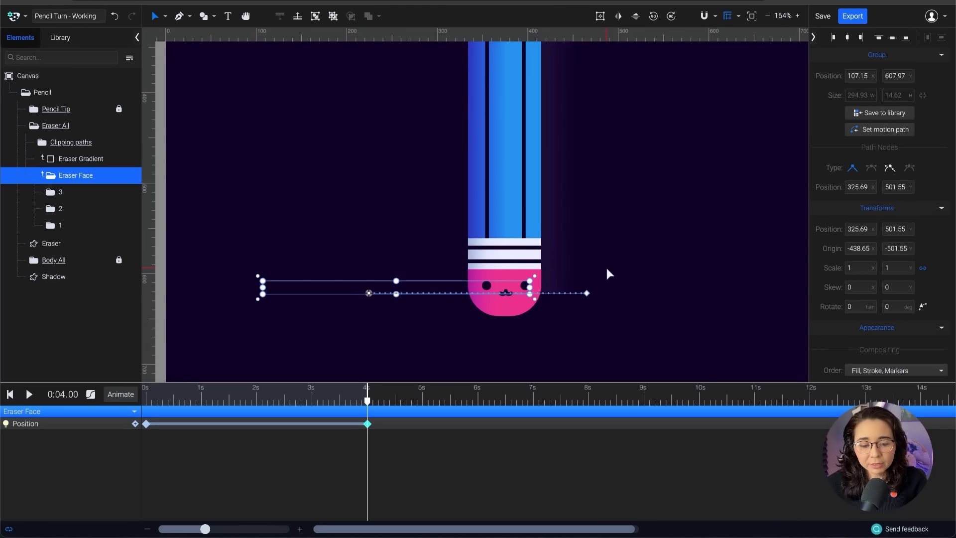
key(space)
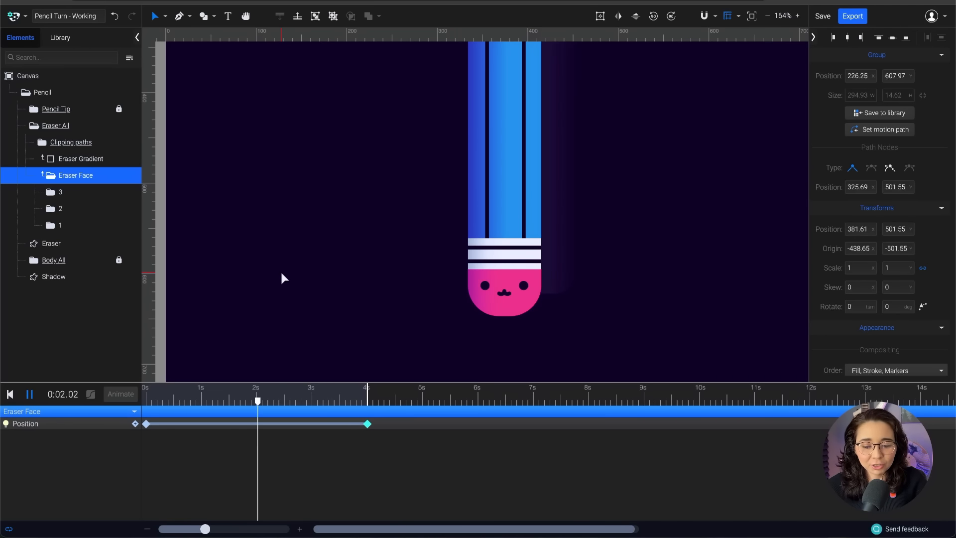
key(space)
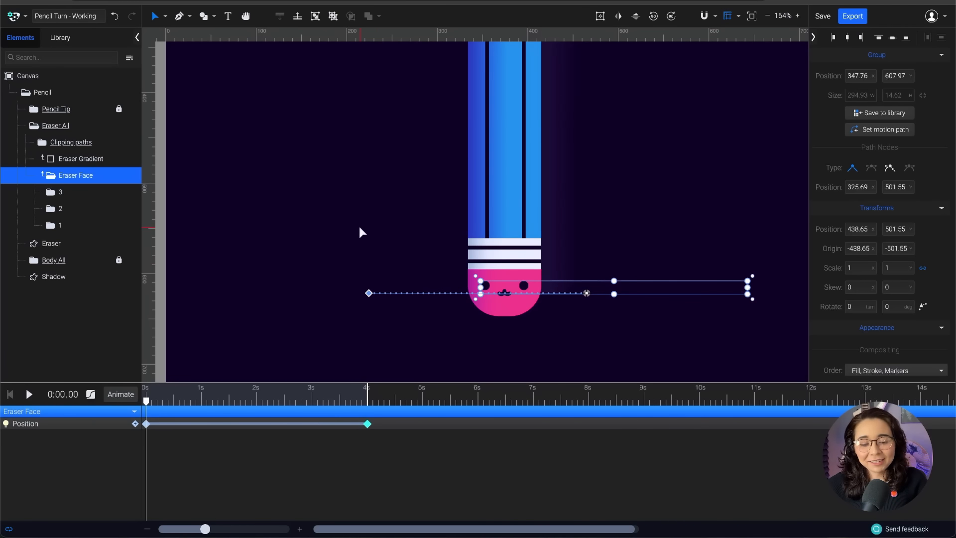
Collapse and lock the Eraser All group and clear the selection
scroll(359, 224, down, 1)
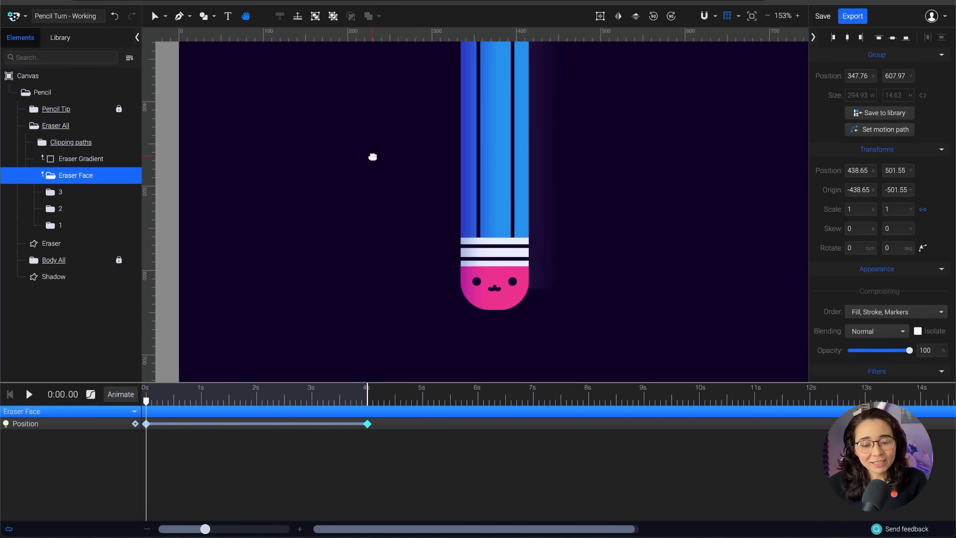
drag(371, 156, 362, 234)
scroll(375, 225, down, 1)
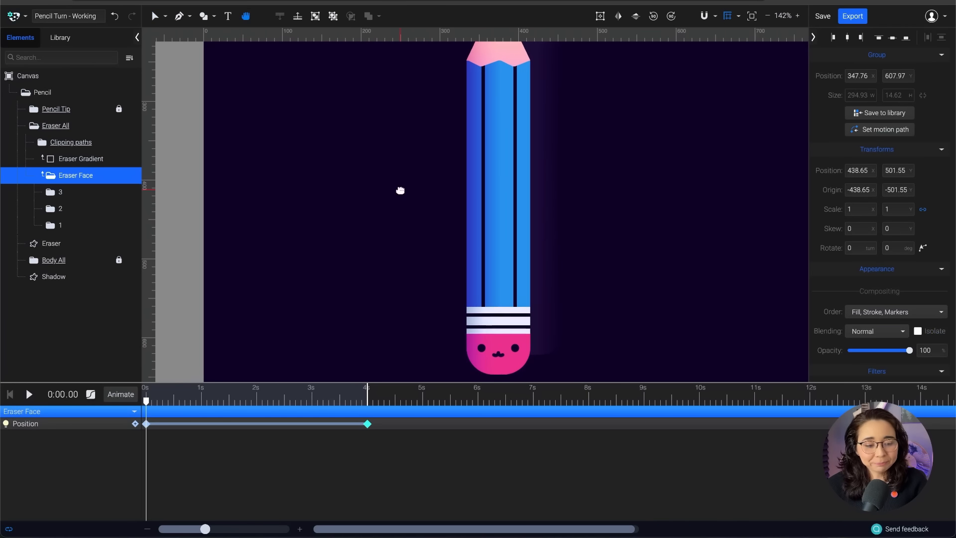
click(33, 128)
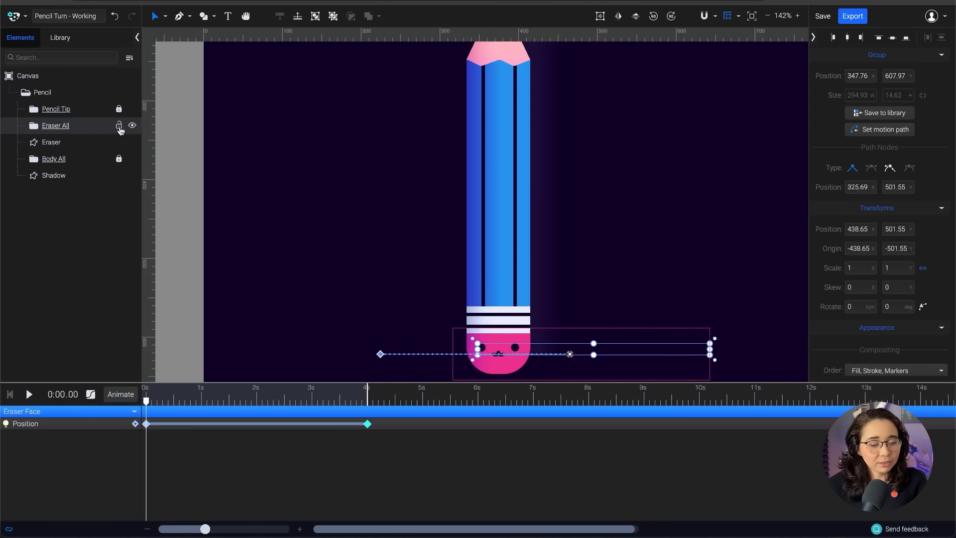
click(120, 128)
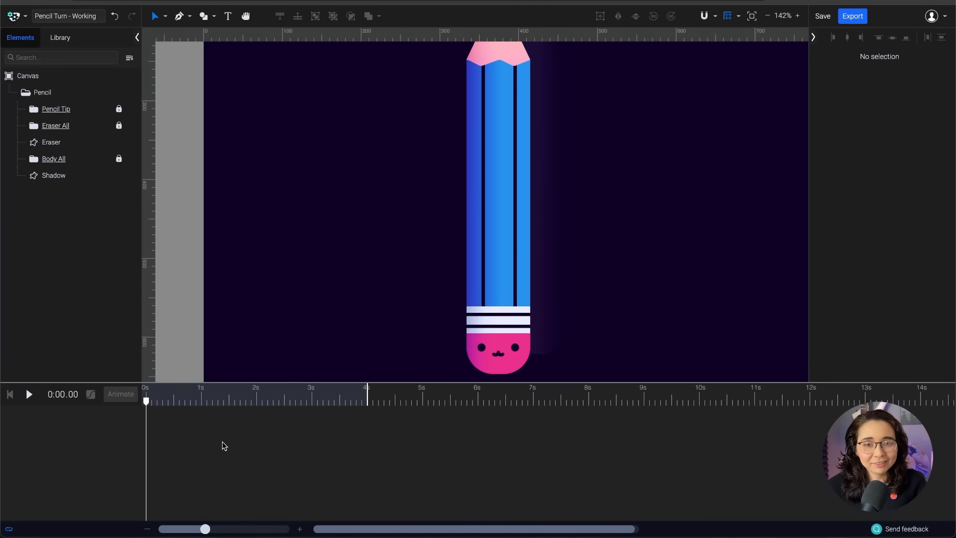
Select the Pattern group inside the unlocked Body All group, try shifting it left to X 396.95, and undo the move
scroll(313, 192, down, 1)
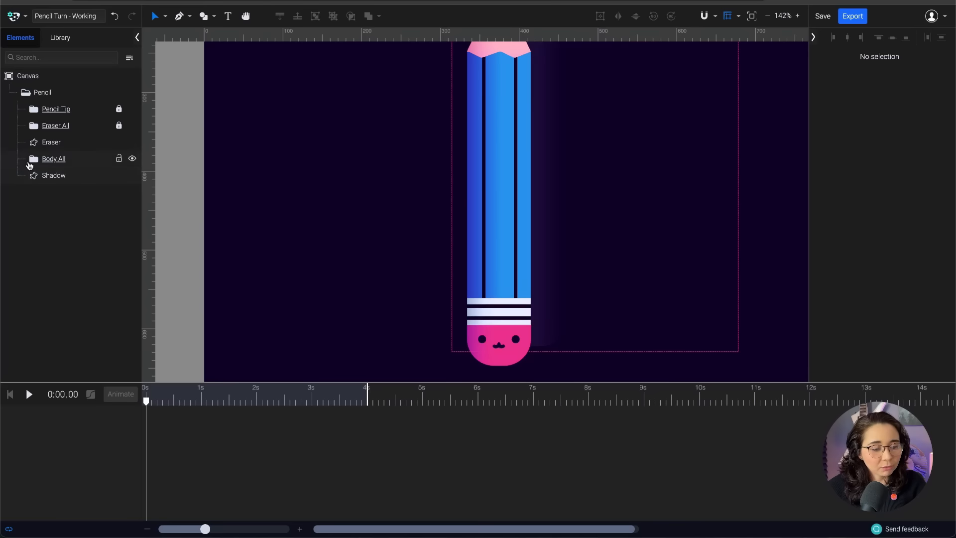
click(32, 158)
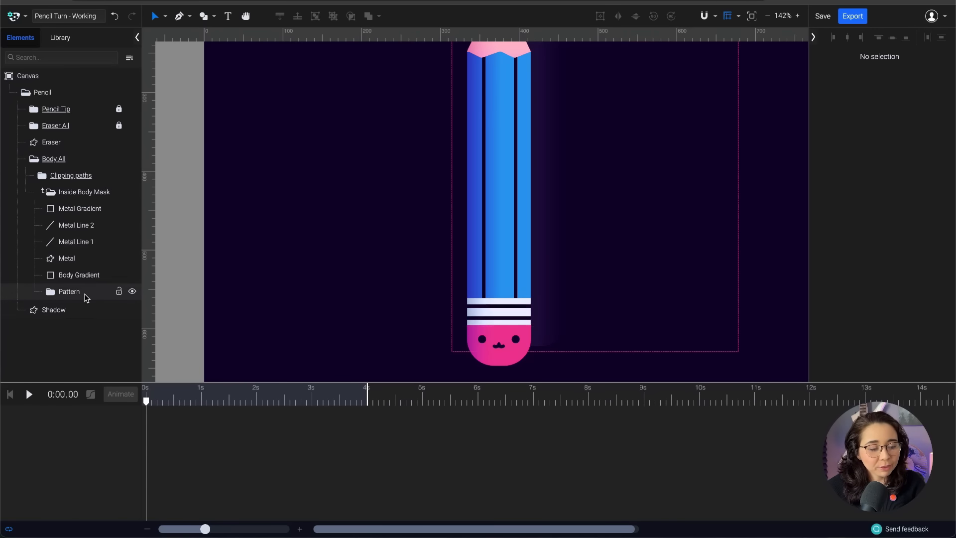
click(84, 293)
scroll(430, 225, down, 1)
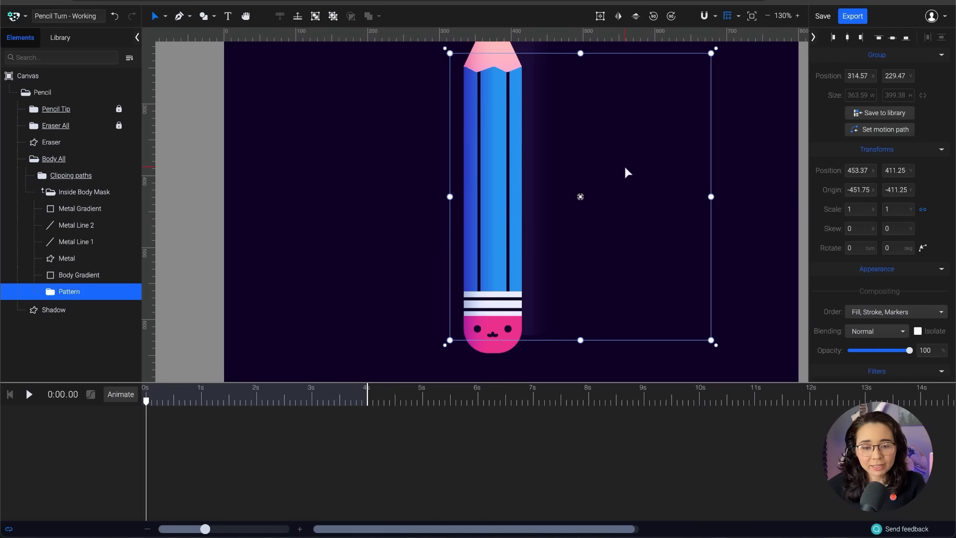
drag(647, 54, 559, 58)
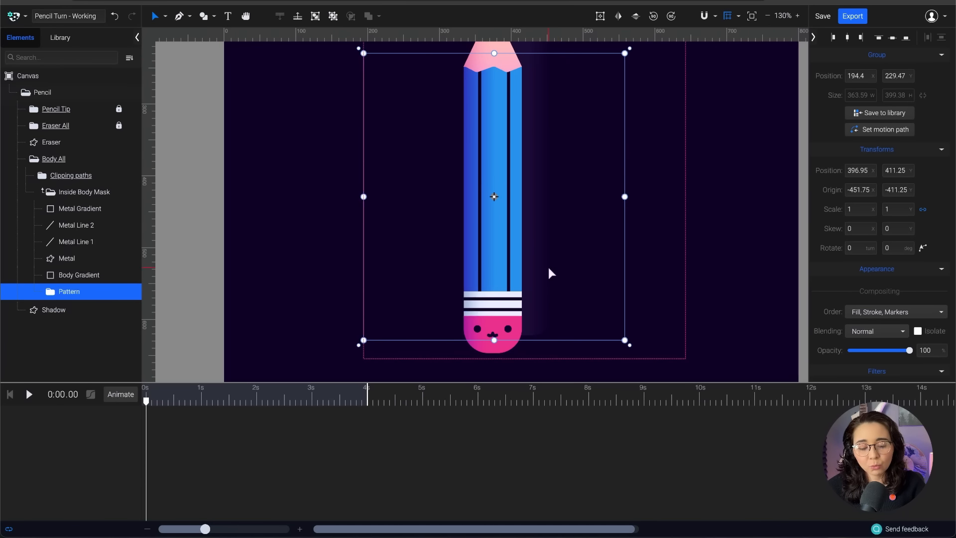
key(ctrl+z)
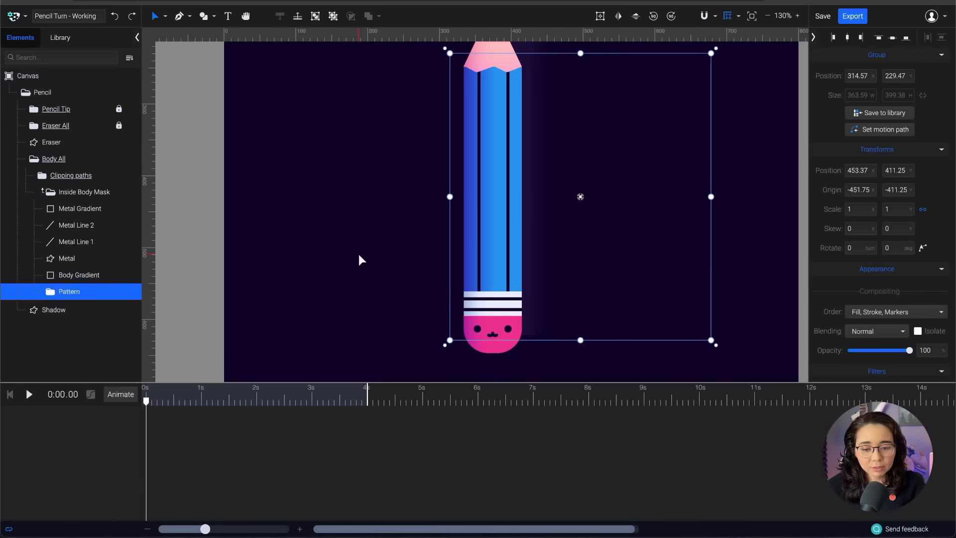
Animate the Pattern group's position with keyframes at 0 s and 4 s, shifting it left to X 335.12 at 4 s
click(123, 400)
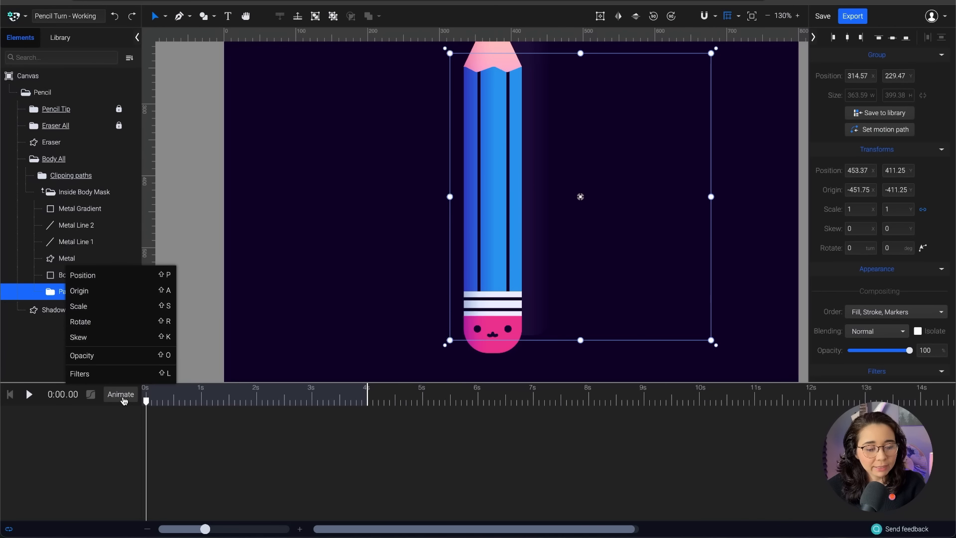
click(113, 274)
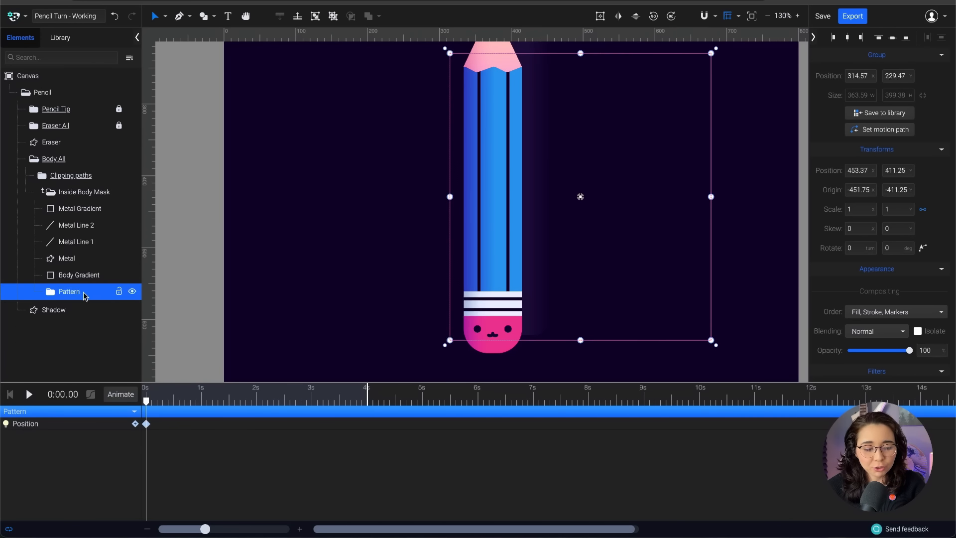
drag(146, 401, 368, 419)
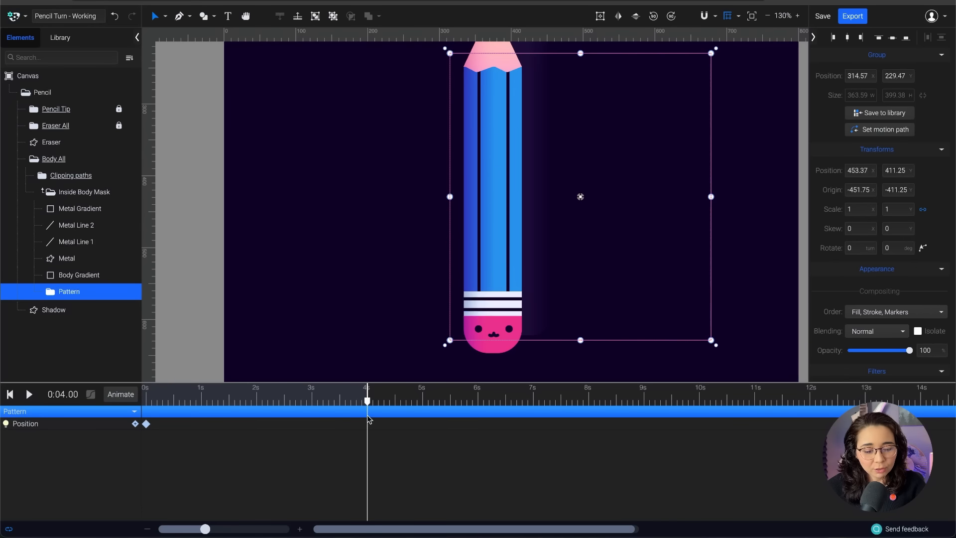
click(135, 424)
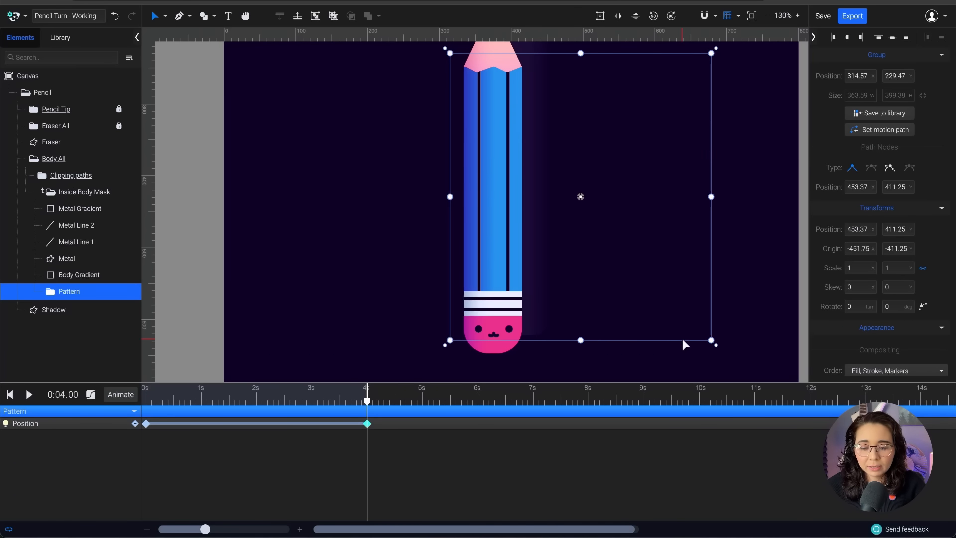
drag(683, 339, 503, 324)
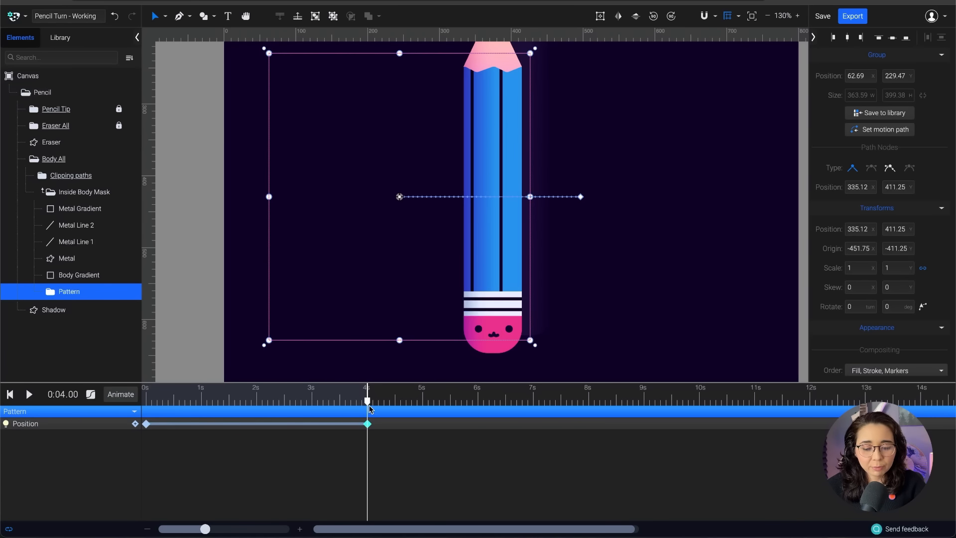
Preview the animation and compare how the body stripes meet the wood's wavy edge at 4 s and at 0 s
key(space)
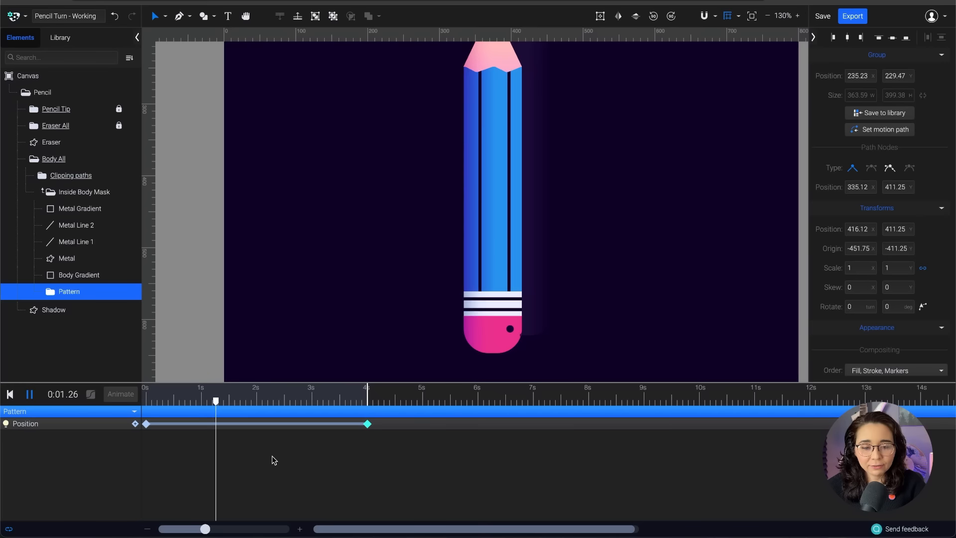
click(248, 402)
drag(249, 404, 371, 433)
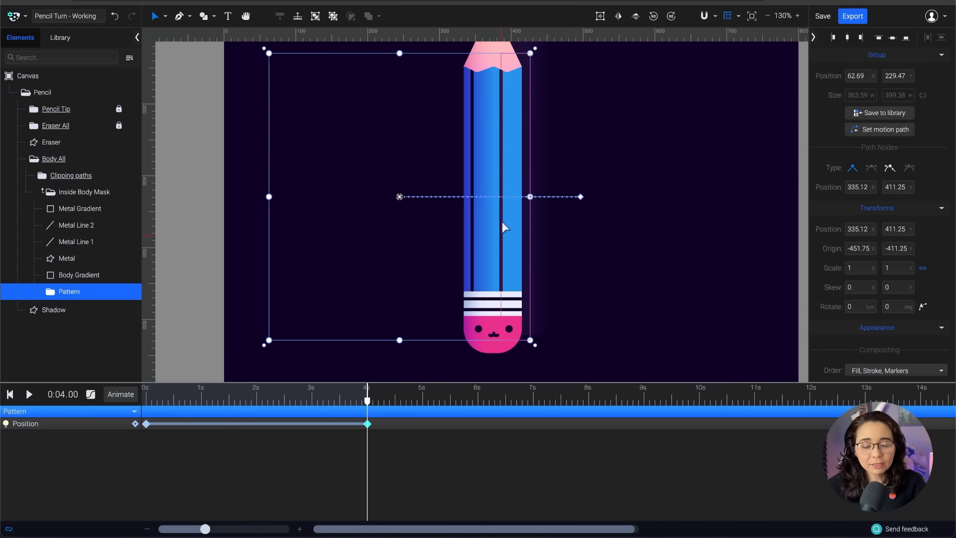
scroll(492, 59, up, 8)
scroll(489, 58, up, 1)
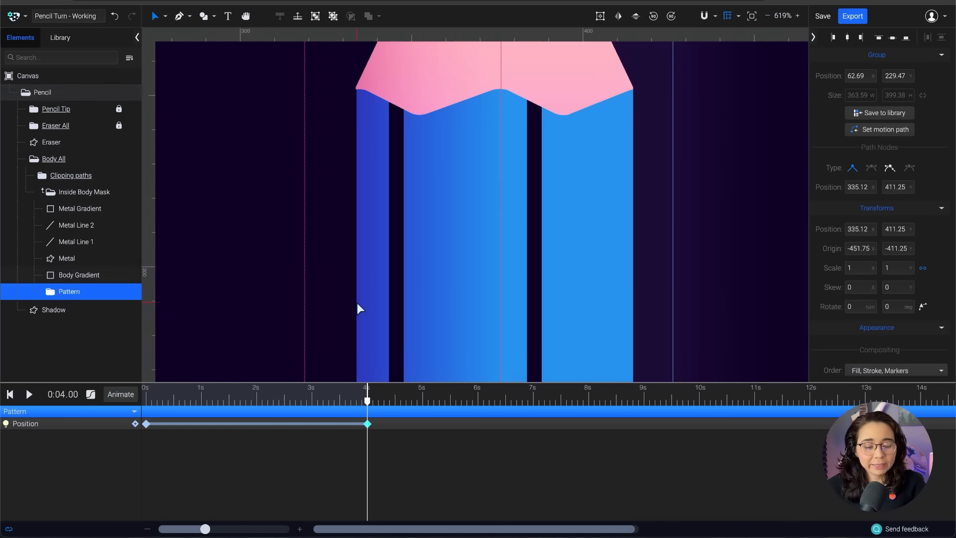
drag(354, 403, 146, 402)
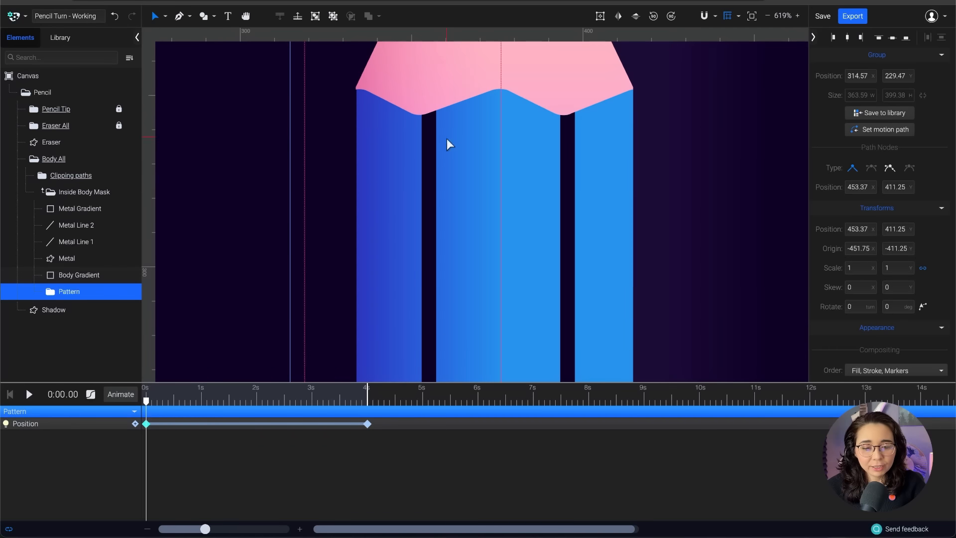
Nudge the Pattern group left to X 452.1 at 0 s, lining up the stripes with the low points of the wood's wavy edge
scroll(323, 249, down, 8)
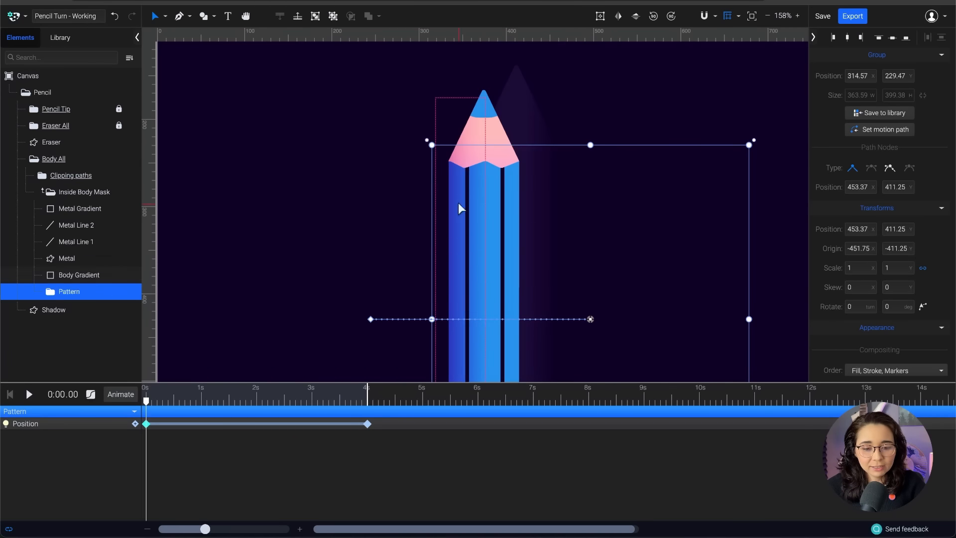
scroll(488, 171, up, 4)
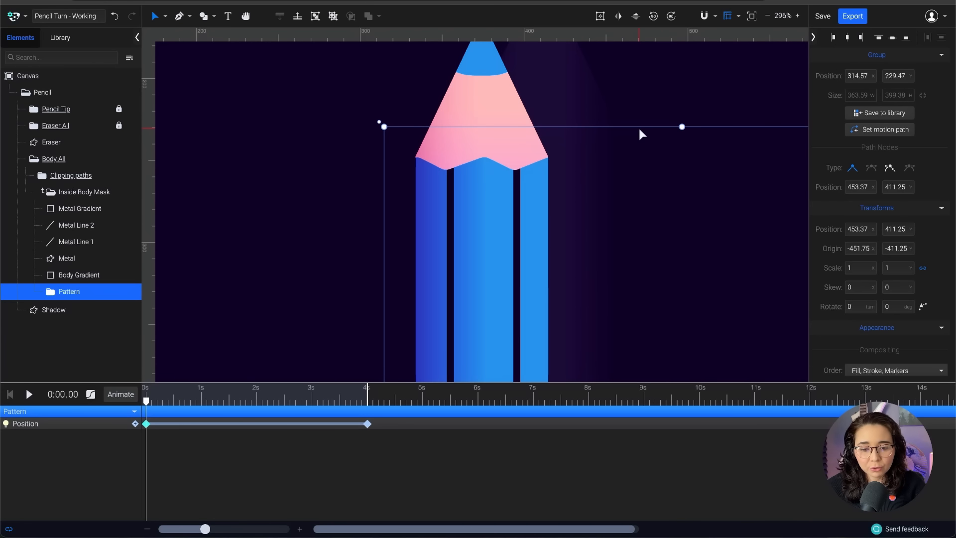
drag(641, 126, 637, 128)
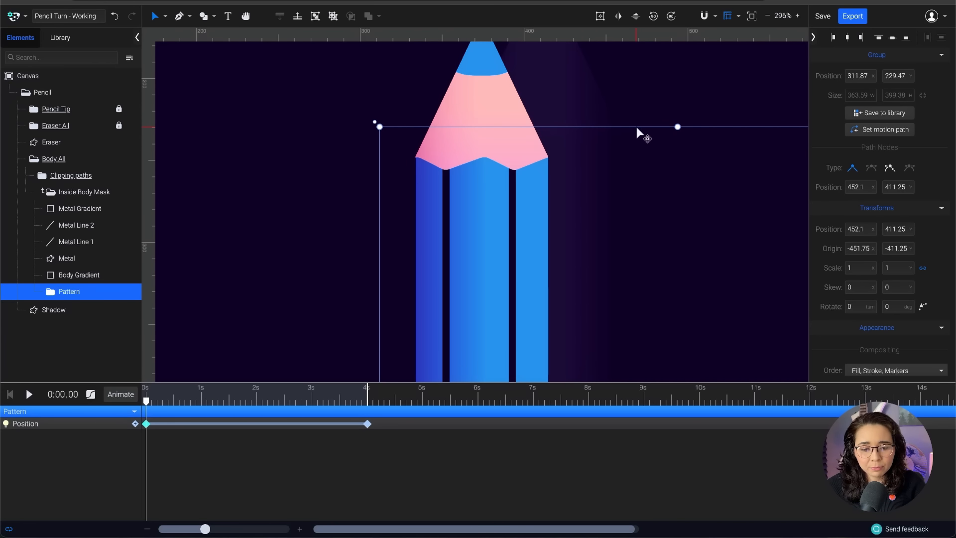
Place a vertical guide through the centre of the body's first dark stripe at 0 s
scroll(452, 175, up, 6)
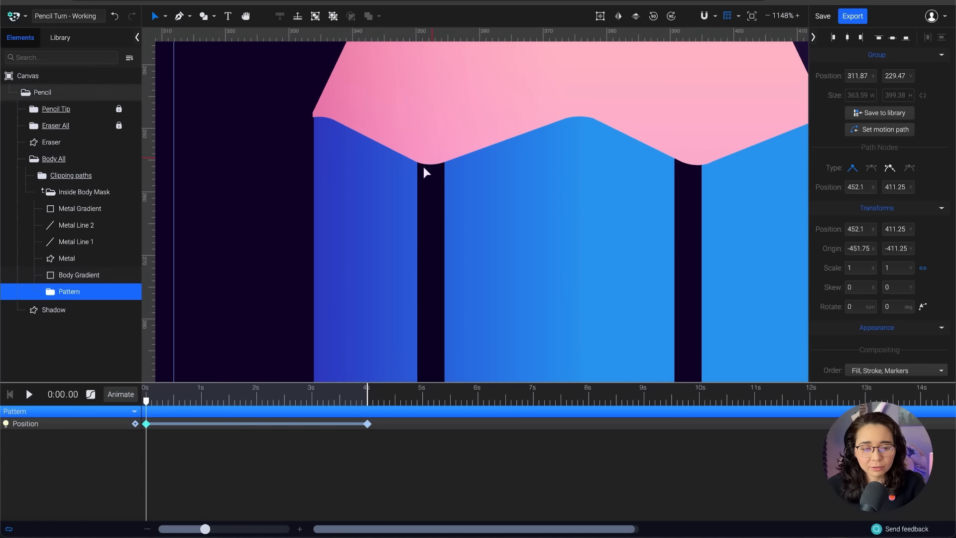
drag(148, 202, 430, 204)
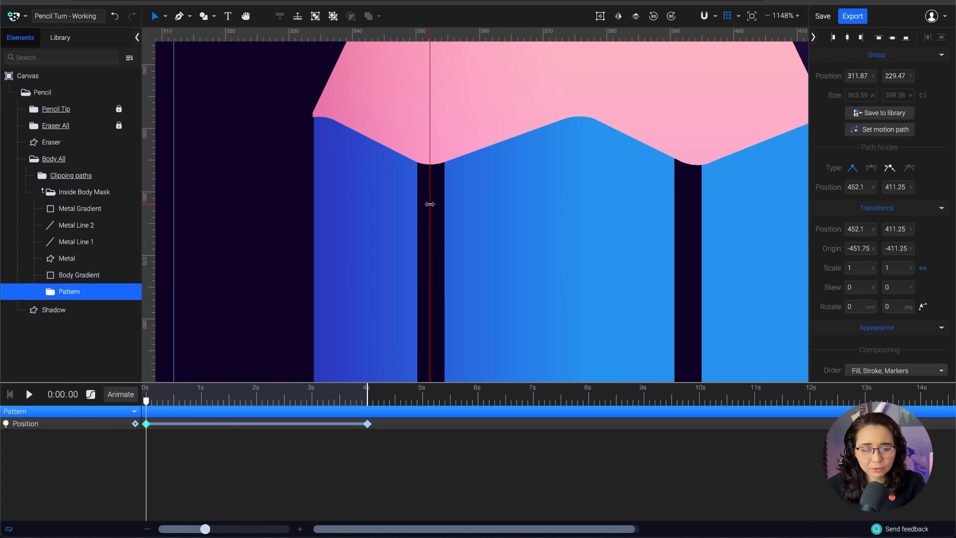
scroll(604, 125, down, 8)
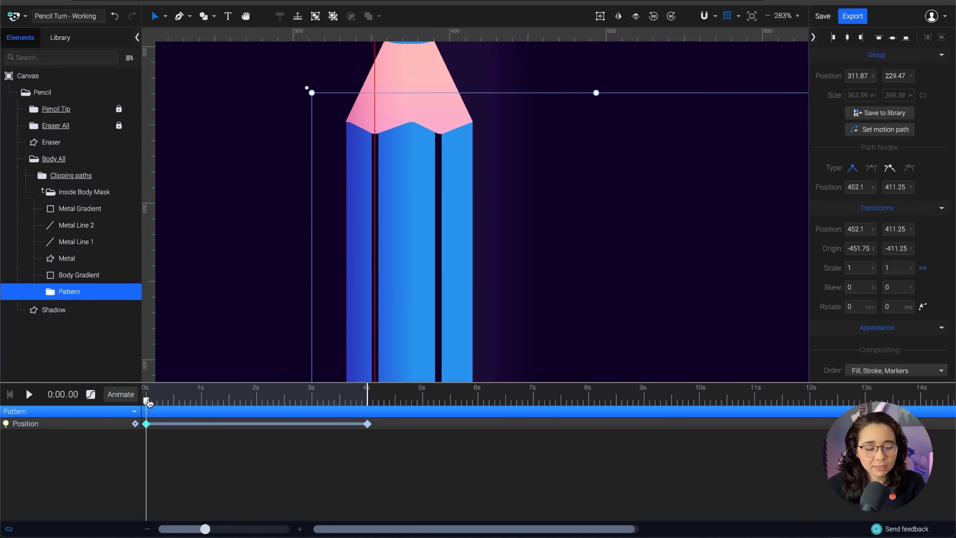
Move the Pattern group at 4 s to X 338.24 so its first stripe lines up with the vertical guide
drag(146, 401, 364, 425)
click(367, 424)
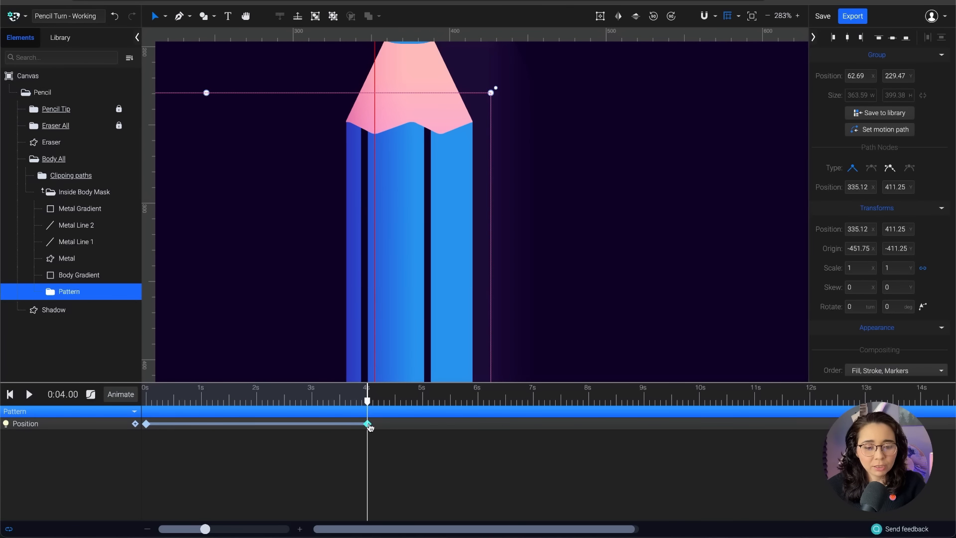
scroll(369, 124, up, 5)
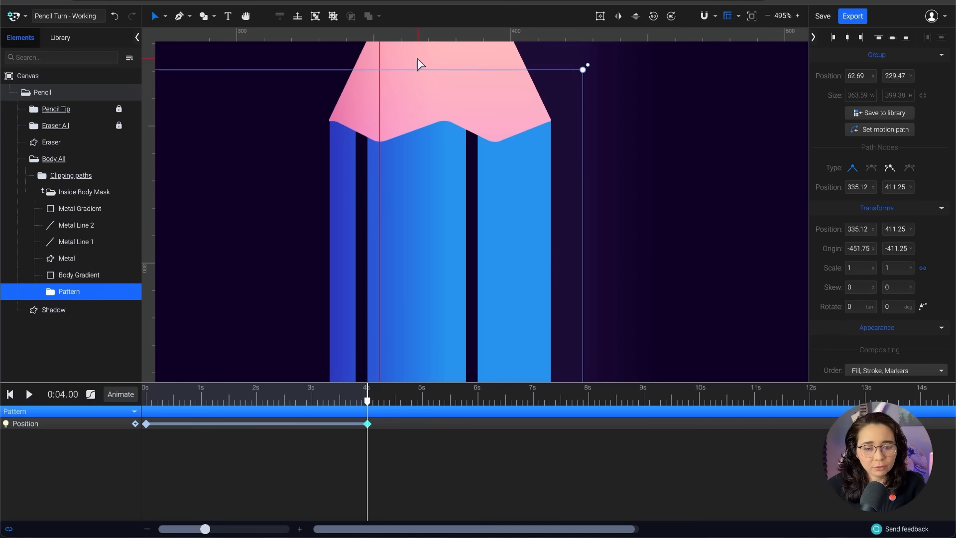
drag(415, 70, 435, 74)
scroll(490, 119, down, 15)
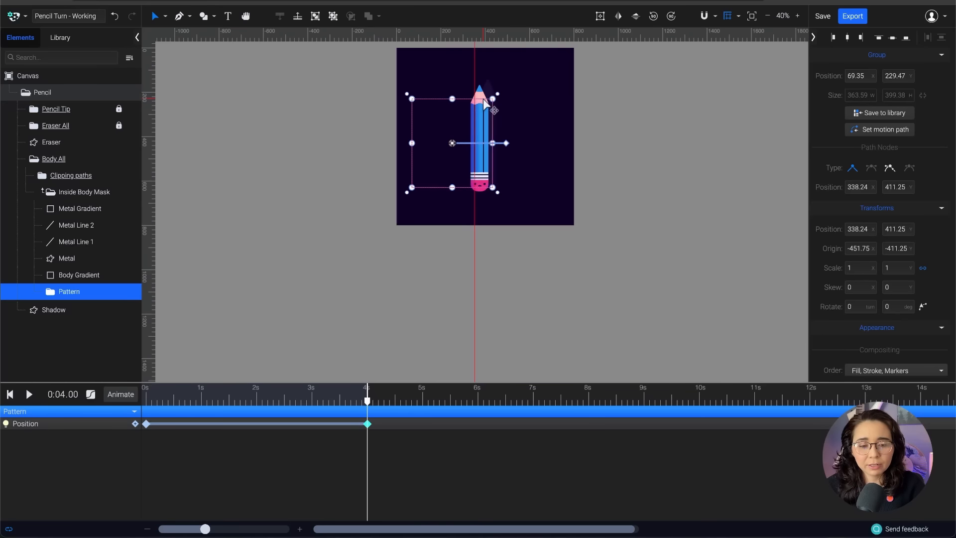
Remove the vertical guide, deselect the Pattern group, and preview the body animation, returning to 0 s
scroll(489, 112, up, 1)
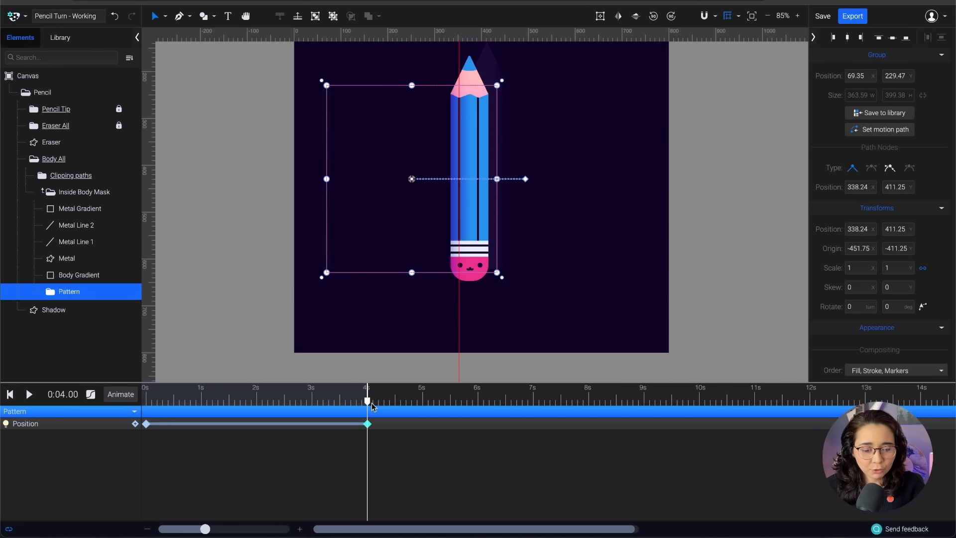
drag(366, 401, 302, 410)
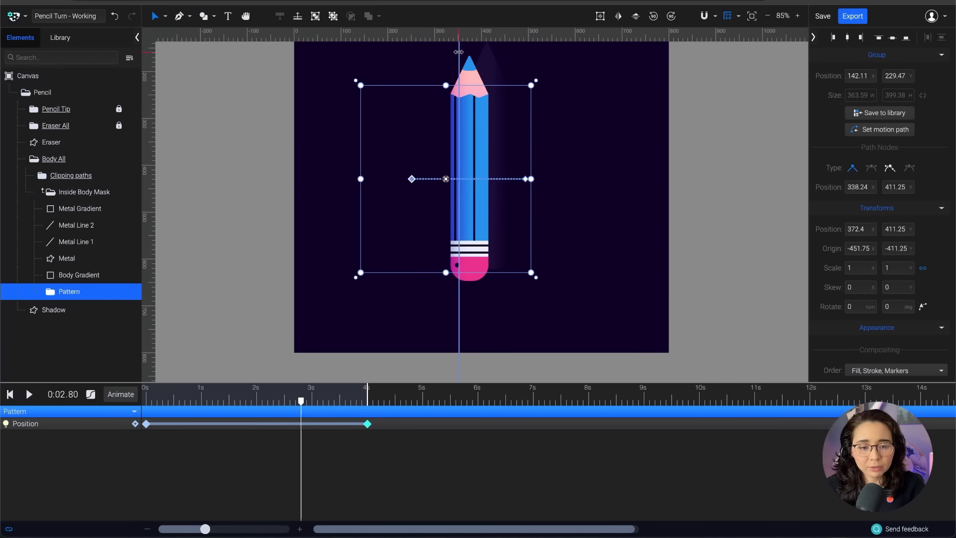
click(206, 148)
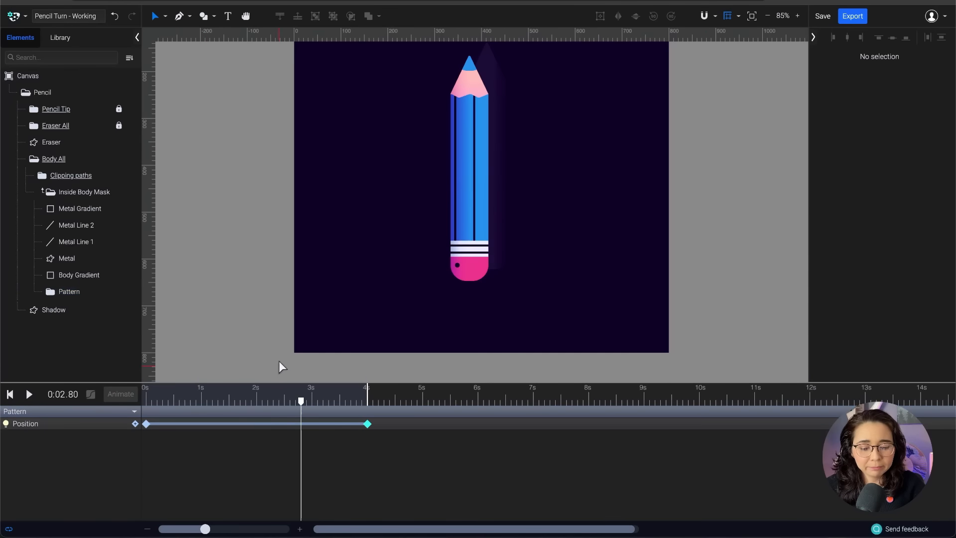
key(space)
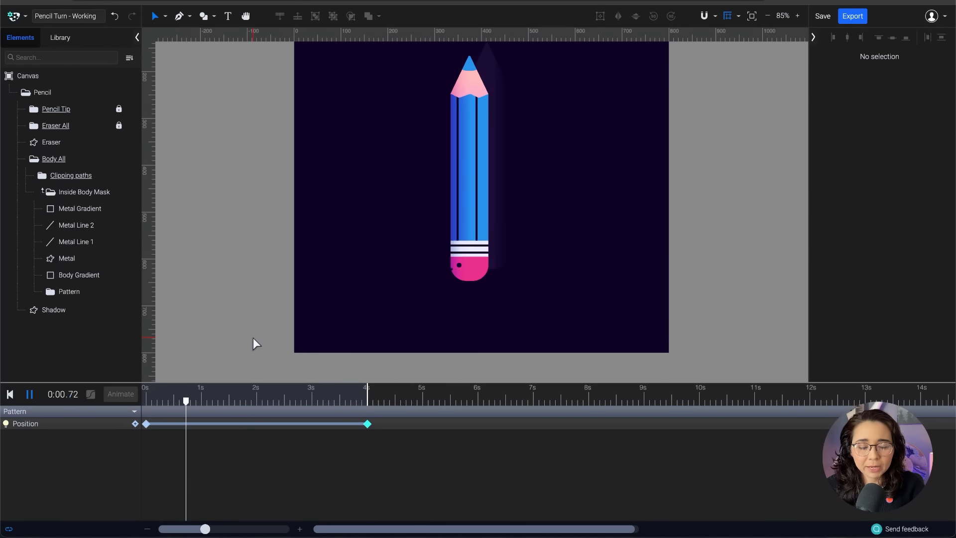
key(space)
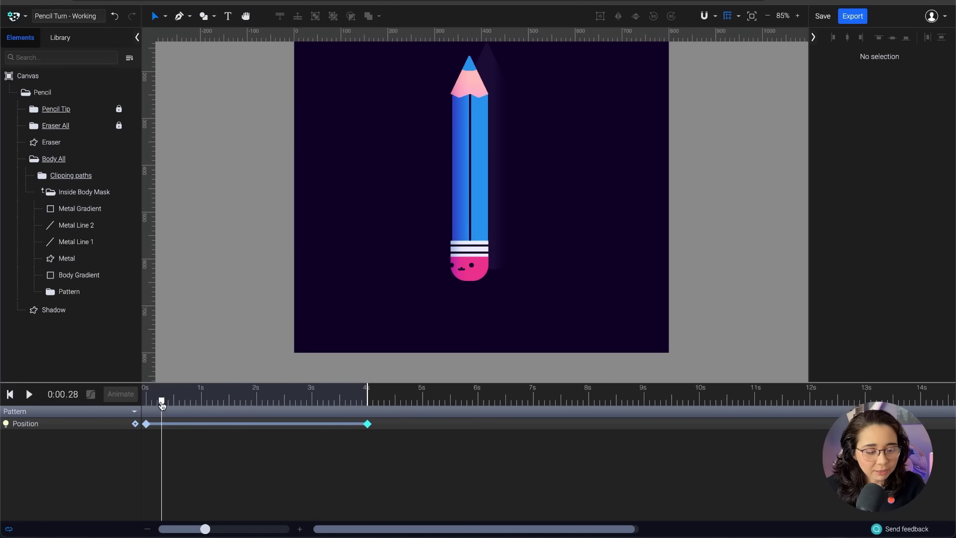
key(Home)
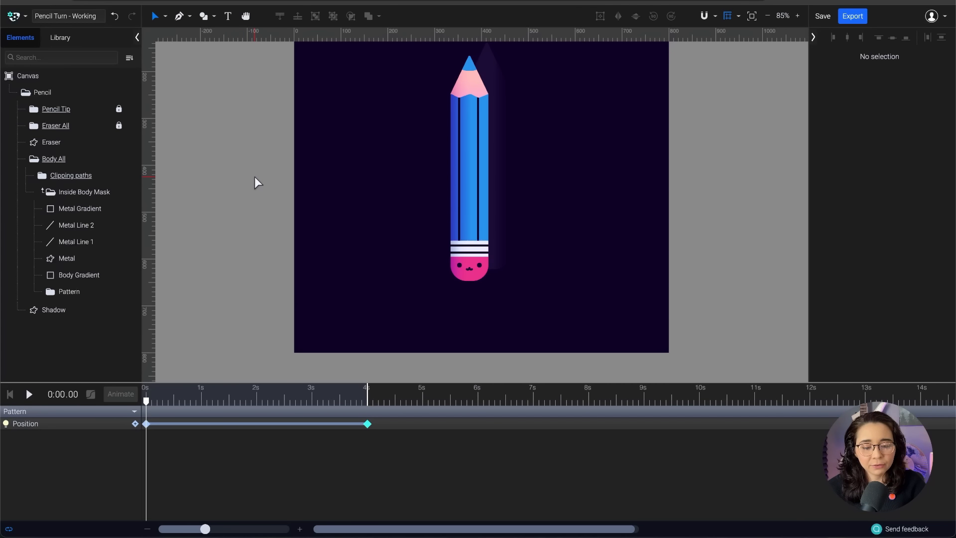
Collapse and lock the Body All group, and unlock and expand the Pencil Tip group
click(34, 159)
click(119, 159)
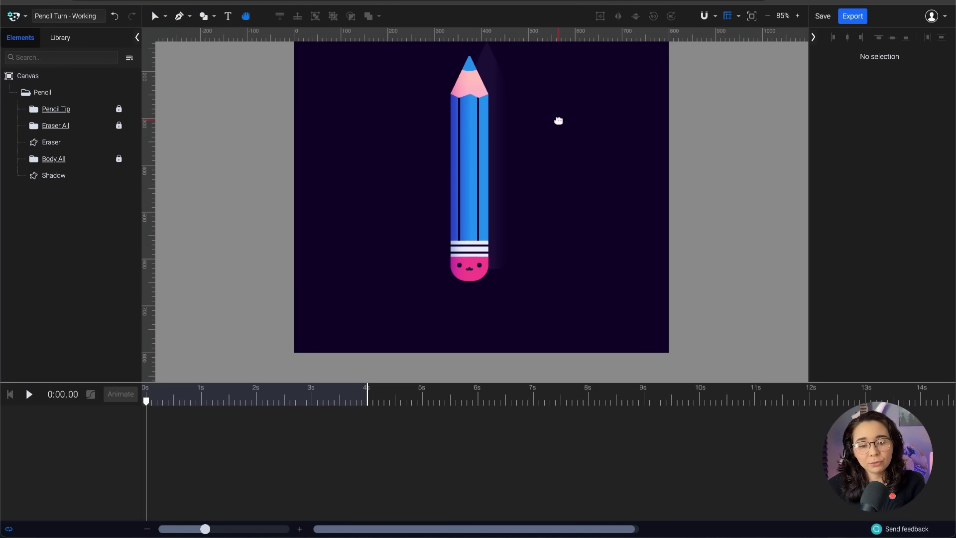
scroll(471, 83, up, 6)
scroll(490, 85, up, 2)
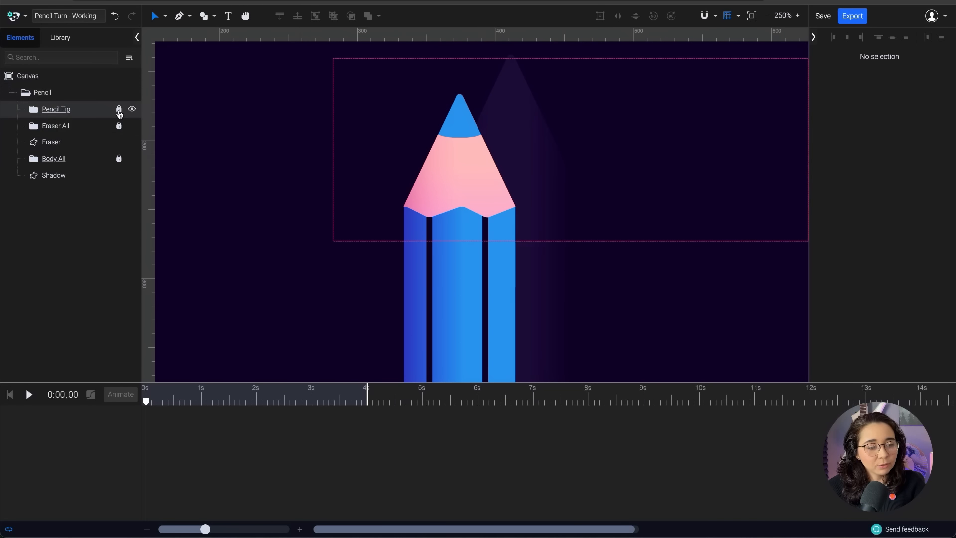
click(119, 109)
click(33, 110)
Select Wood together with Wood mask, try shifting both left, and undo the move
scroll(268, 234, down, 3)
drag(269, 234, 404, 220)
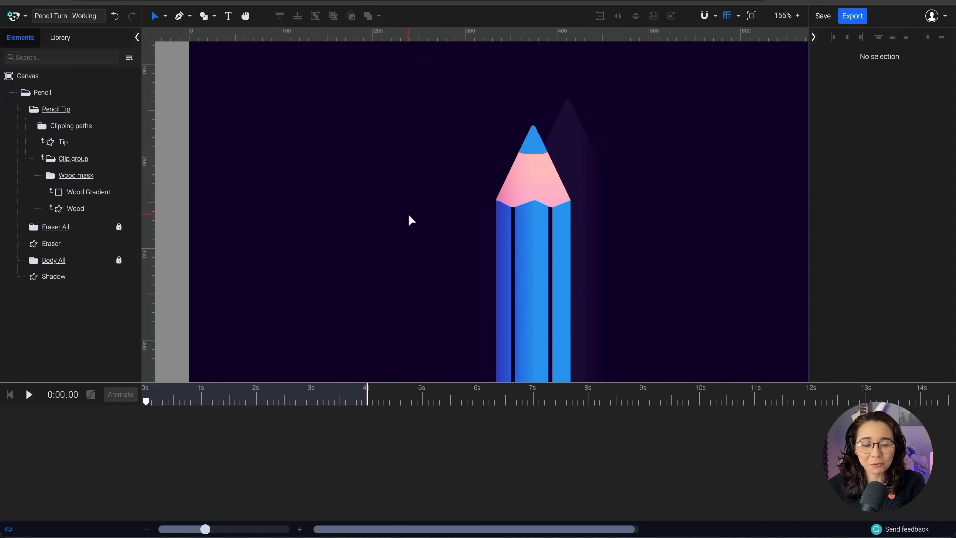
click(82, 212)
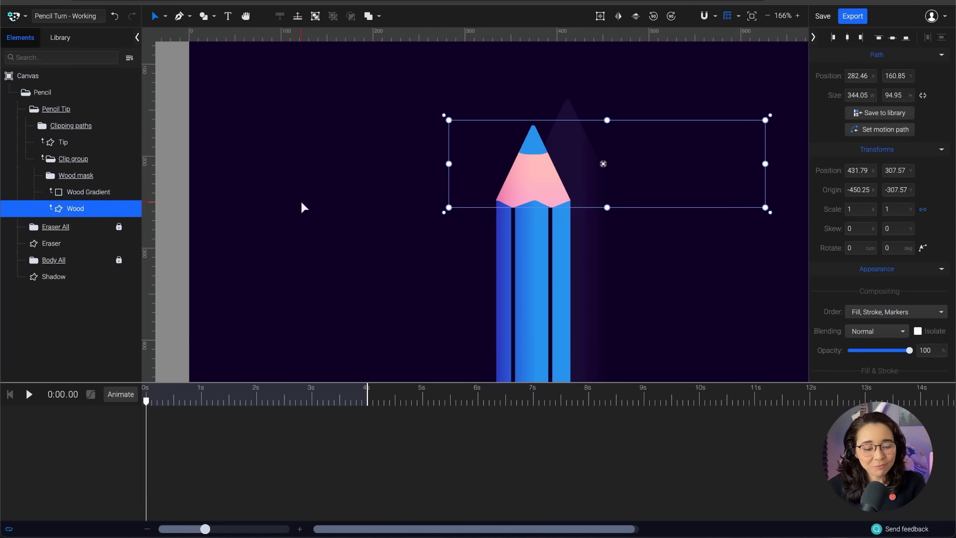
ctrl+click(102, 177)
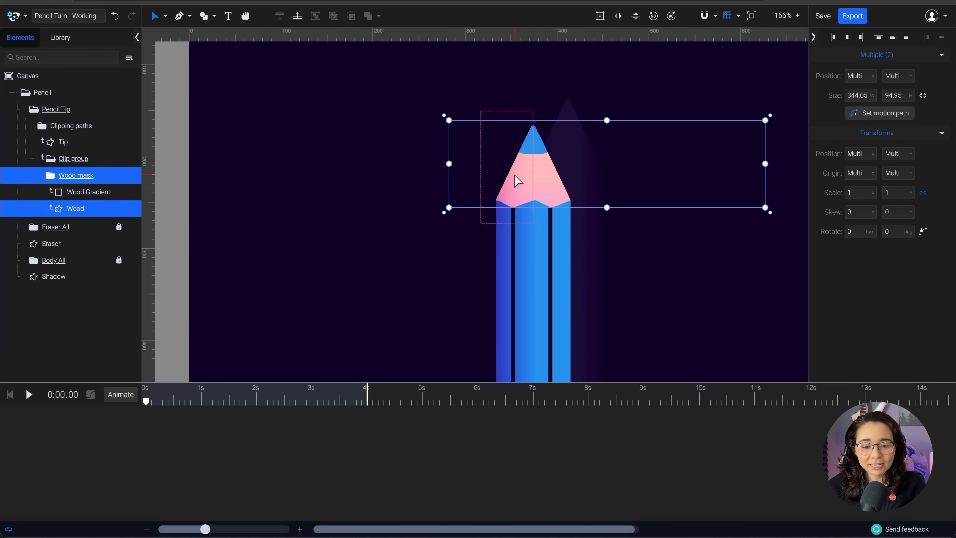
drag(680, 119, 584, 124)
key(ctrl+z)
Try moving the Wood path alone left to X 391.46, inspect its wavy edge against the mask, and undo the move
scroll(647, 157, up, 3)
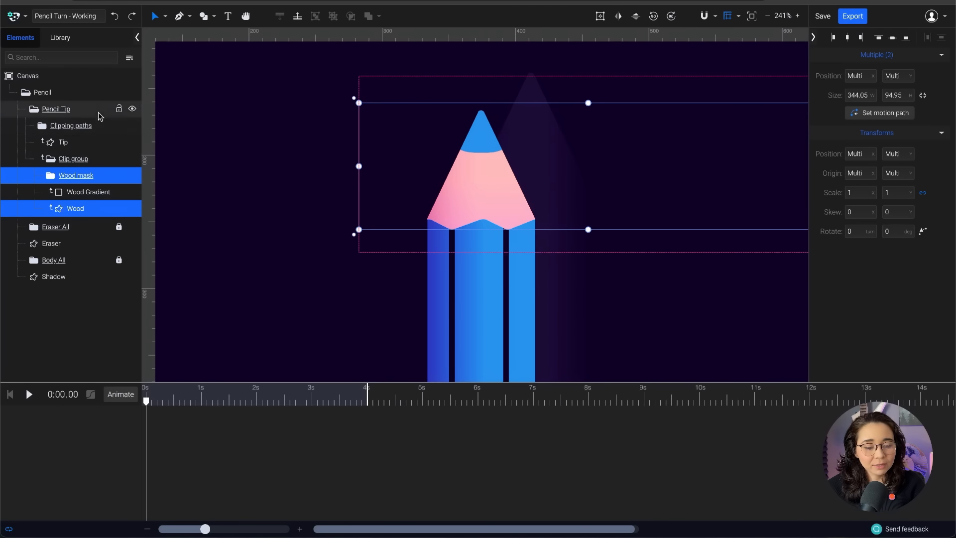
click(230, 156)
click(94, 207)
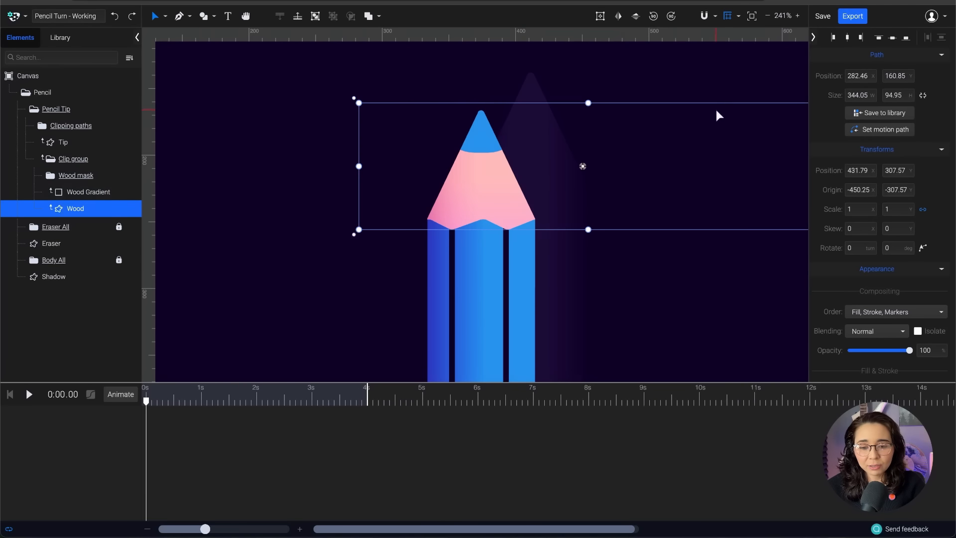
drag(719, 102, 604, 111)
scroll(487, 252, up, 5)
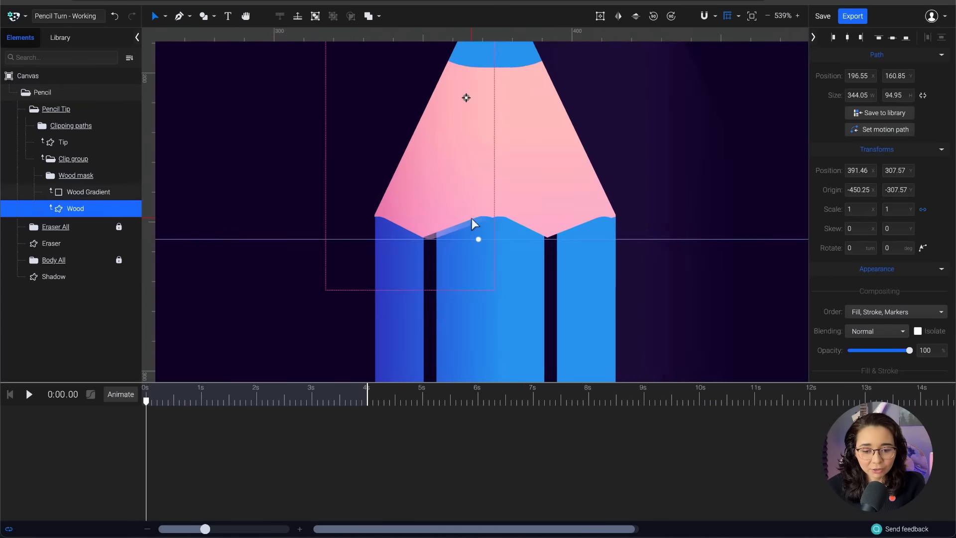
key(ctrl+z)
scroll(461, 184, down, 8)
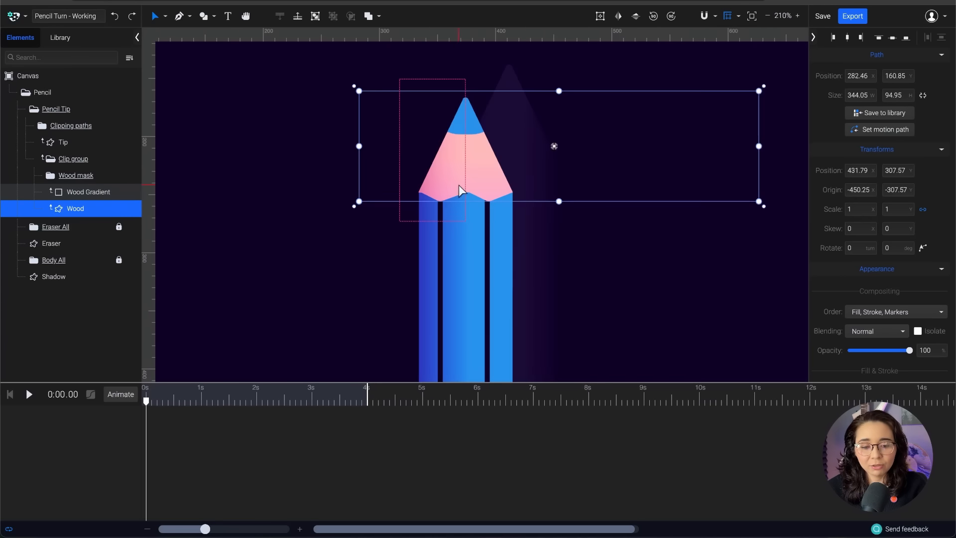
Animate the positions of Wood and Wood mask with keyframes at 0 s and 4 s
scroll(510, 165, up, 4)
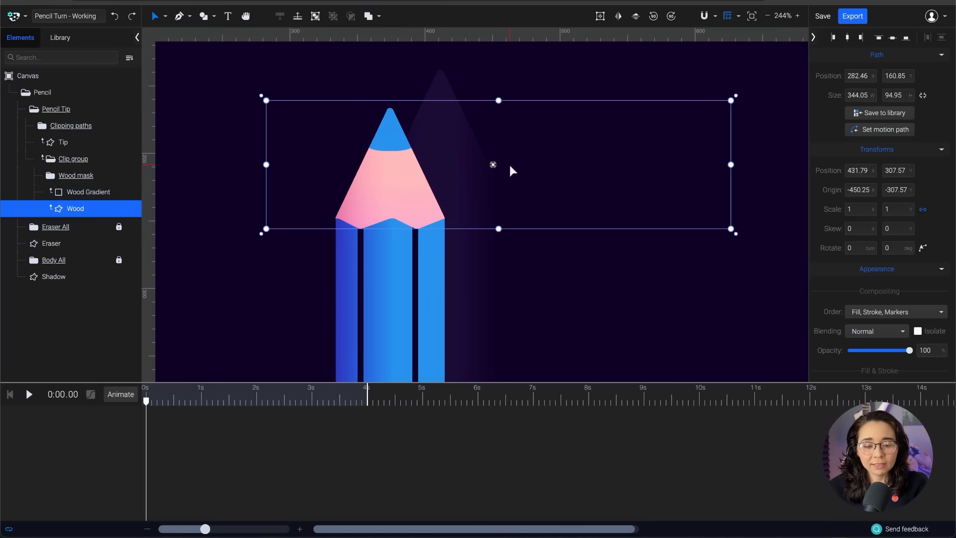
ctrl+click(106, 178)
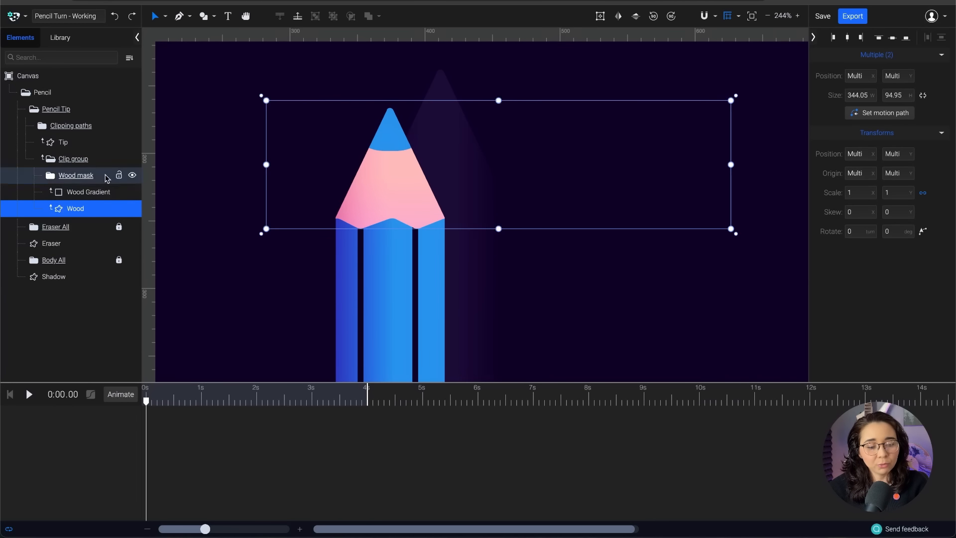
click(121, 397)
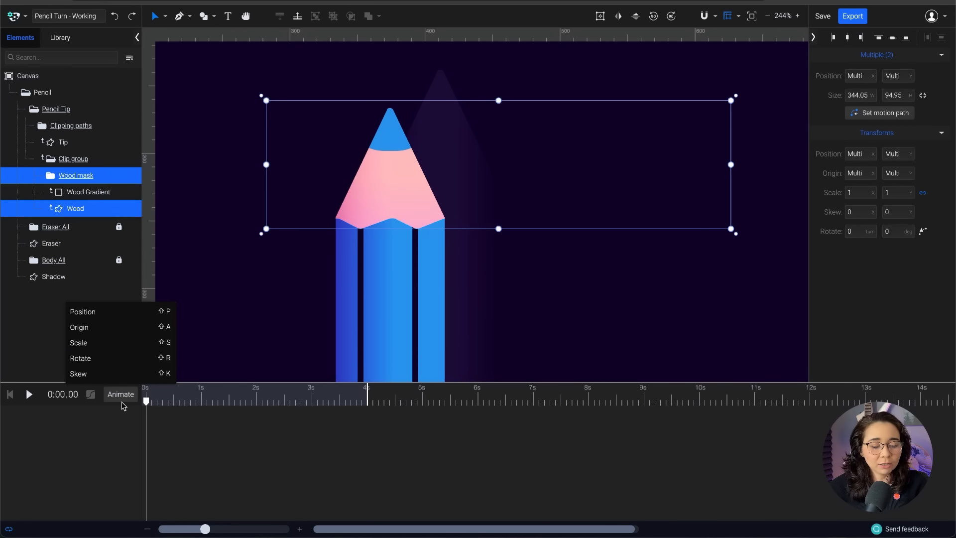
click(110, 316)
drag(146, 403, 367, 402)
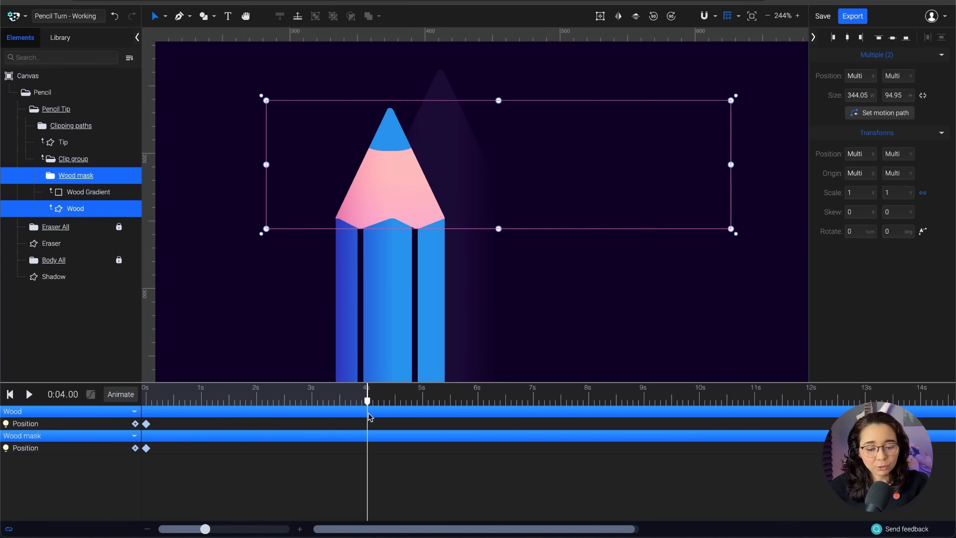
click(135, 424)
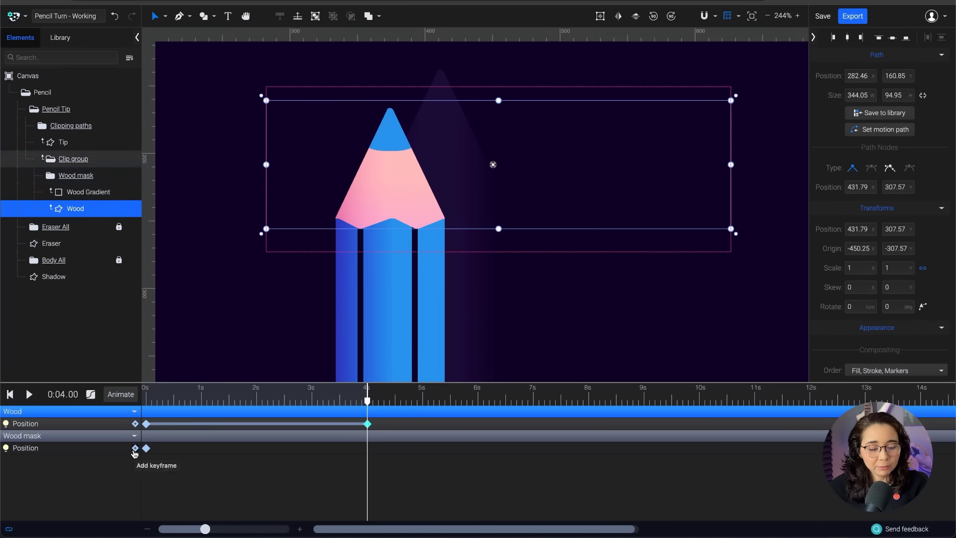
click(135, 448)
Shift Wood and Wood mask left together at 4 s, bringing the path node position to X -106.07
key(ctrl+0)
click(95, 208)
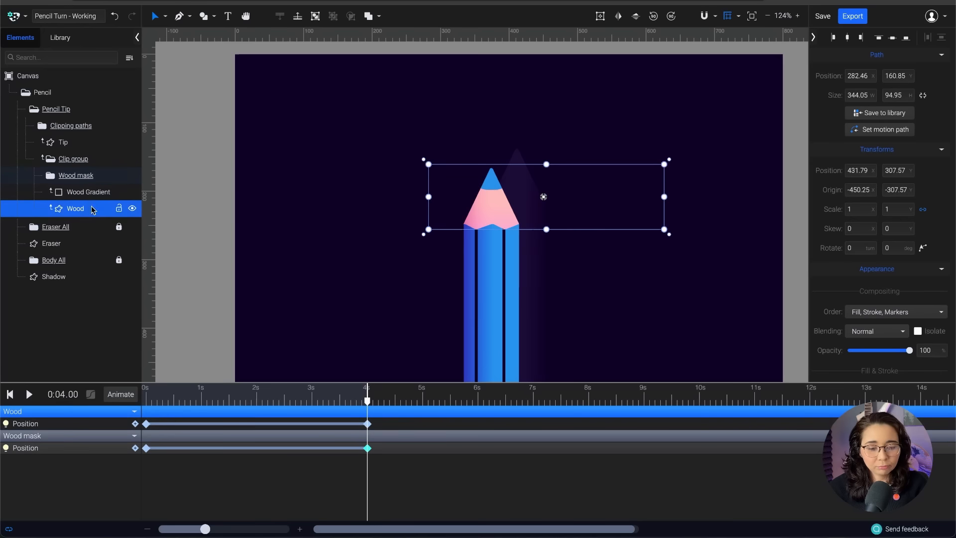
ctrl+click(99, 178)
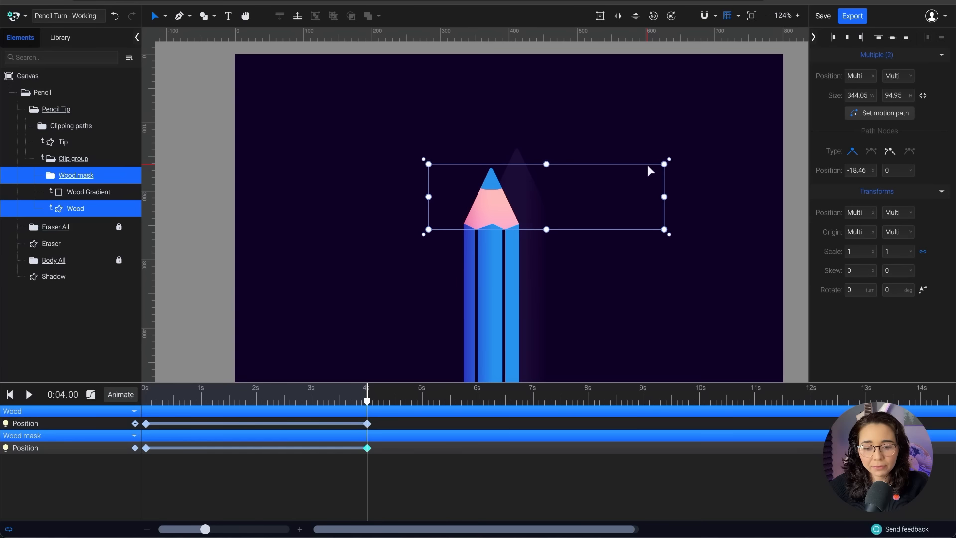
drag(648, 166, 519, 173)
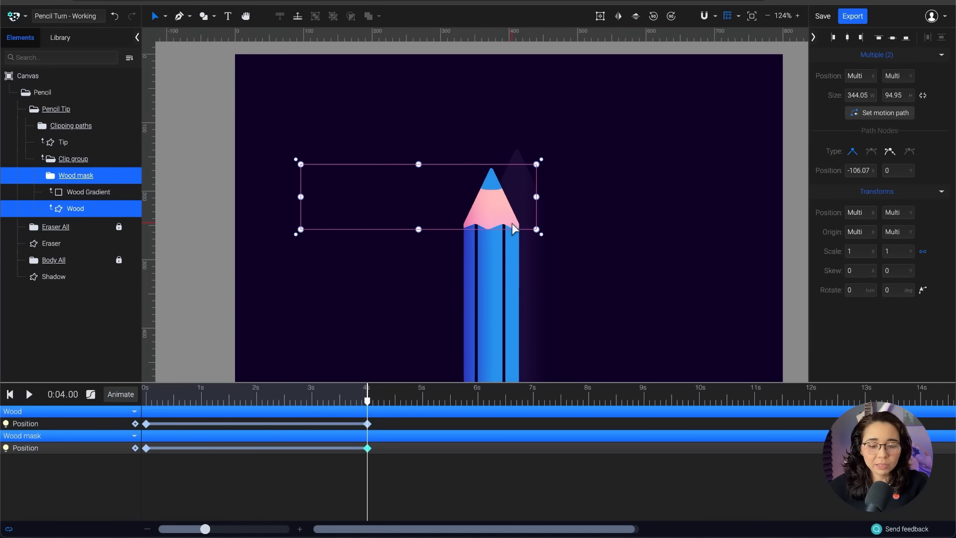
Place a vertical guide at the wavy edge's first low point at 0 s and align Wood and Wood mask to it at 4 s, node position X -114.13
scroll(515, 228, up, 5)
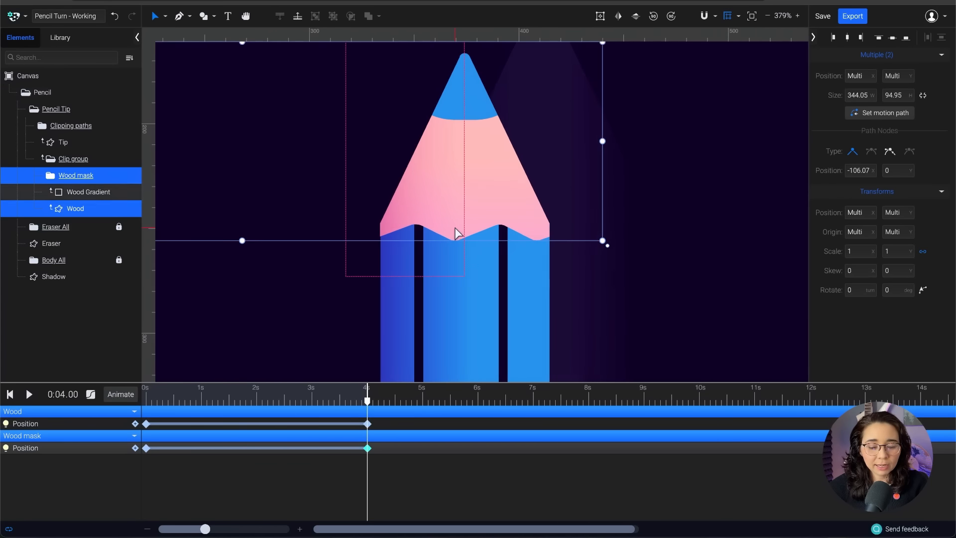
drag(367, 401, 92, 410)
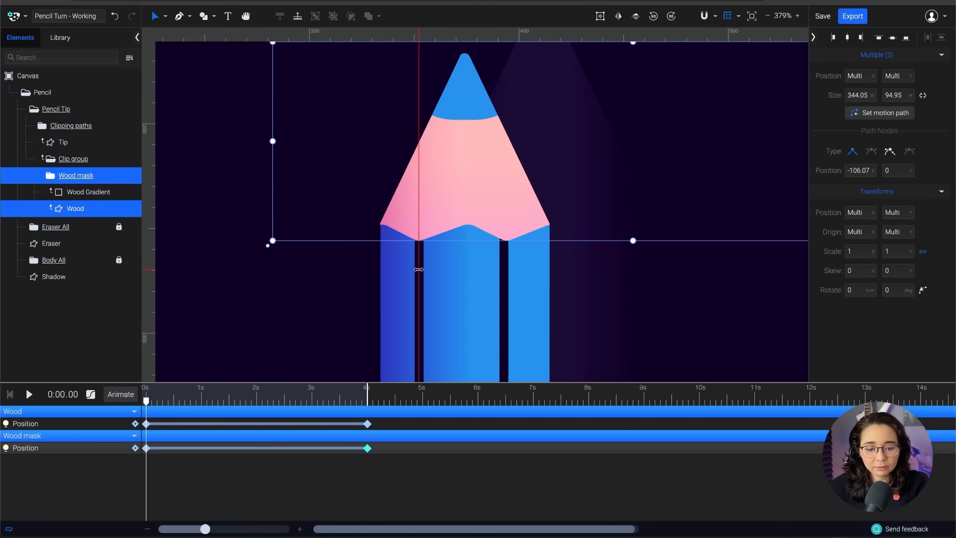
drag(147, 402, 367, 402)
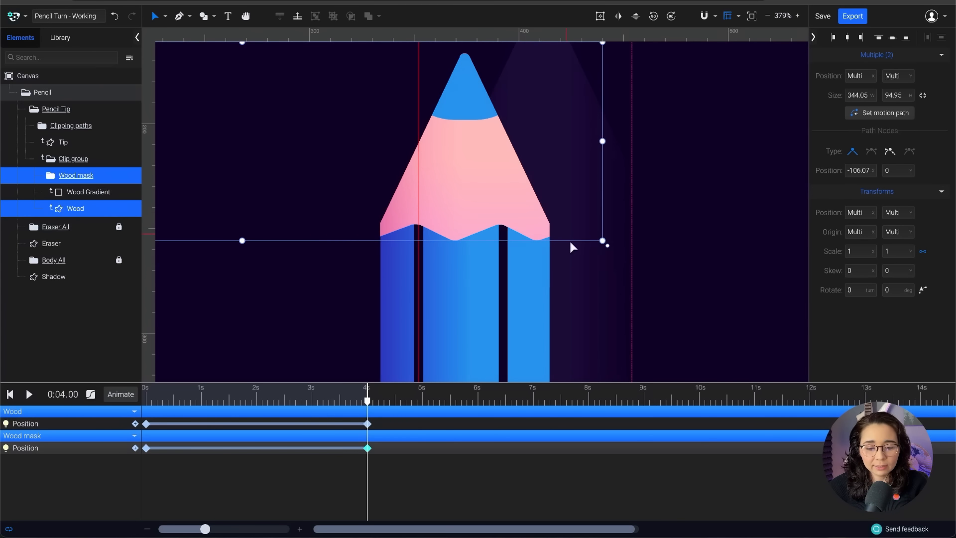
drag(578, 241, 542, 244)
scroll(541, 244, down, 6)
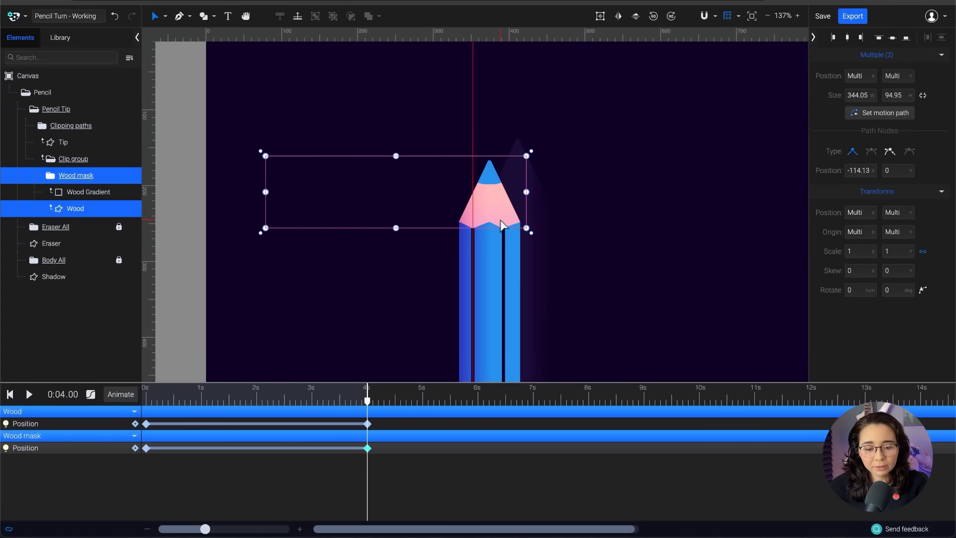
Remove the vertical guide, deselect the wood layers, and preview the pencil tip turning with the body stripes
click(588, 259)
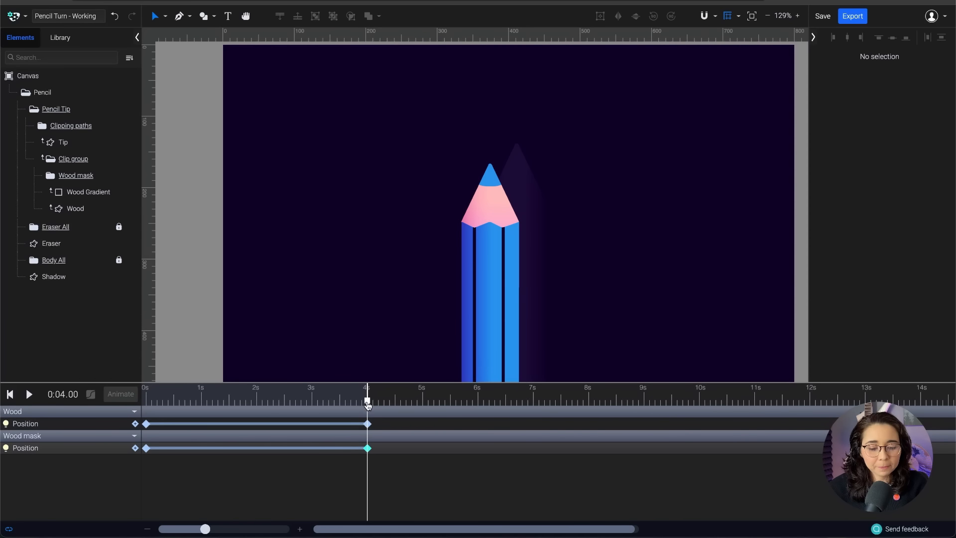
drag(367, 405, 246, 414)
scroll(602, 270, up, 3)
key(space)
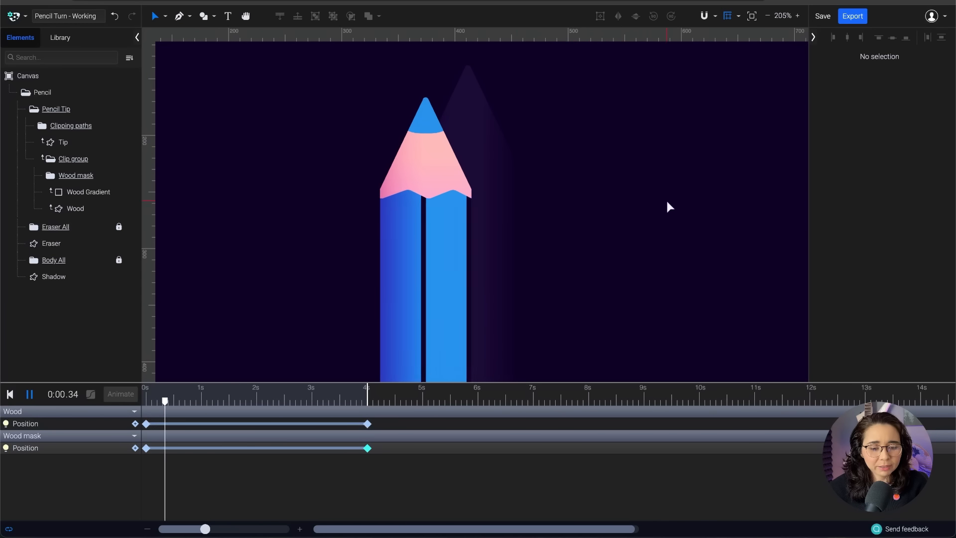
Stop the preview, place a vertical guide at the wavy edge's first low point at 0 s, and compare the edge at 4 s
key(space)
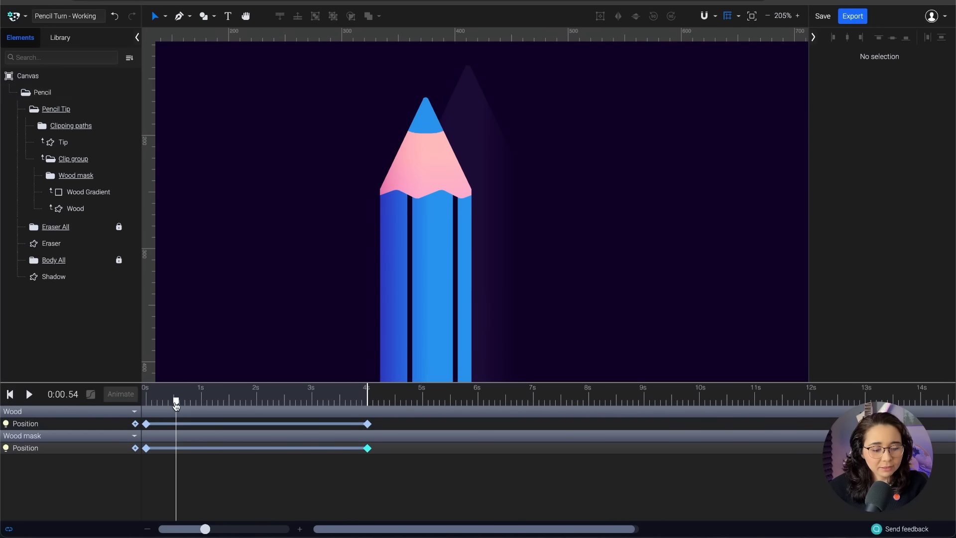
drag(176, 405, 127, 408)
scroll(428, 181, up, 6)
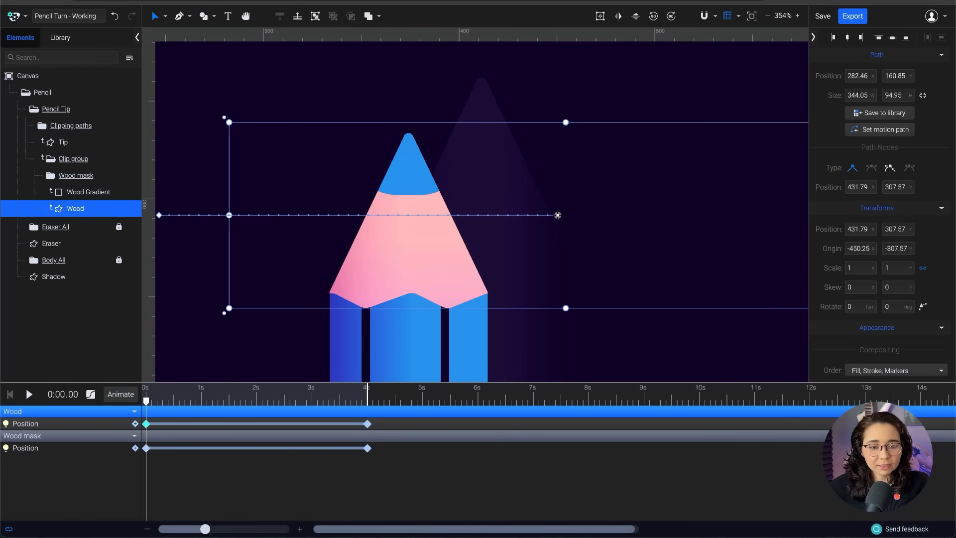
scroll(305, 245, up, 1)
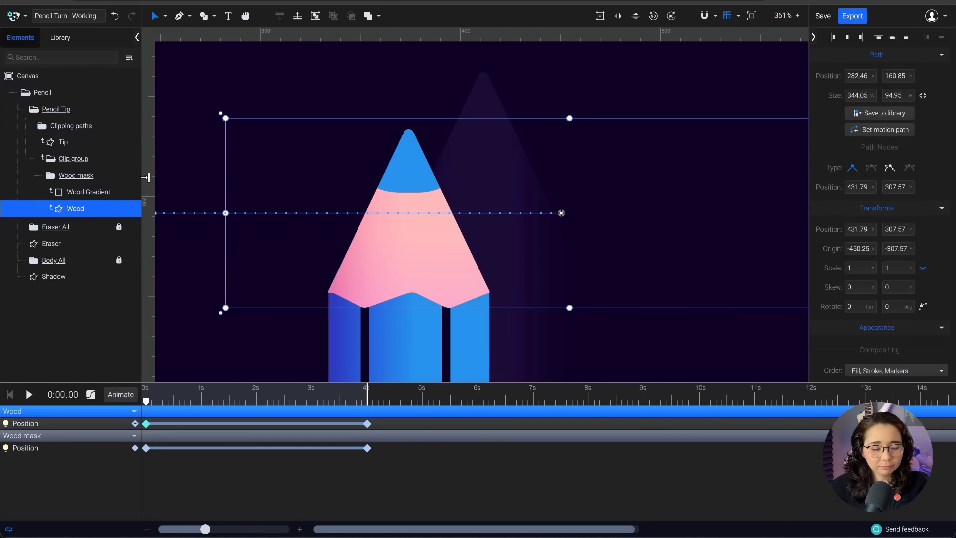
drag(148, 177, 366, 279)
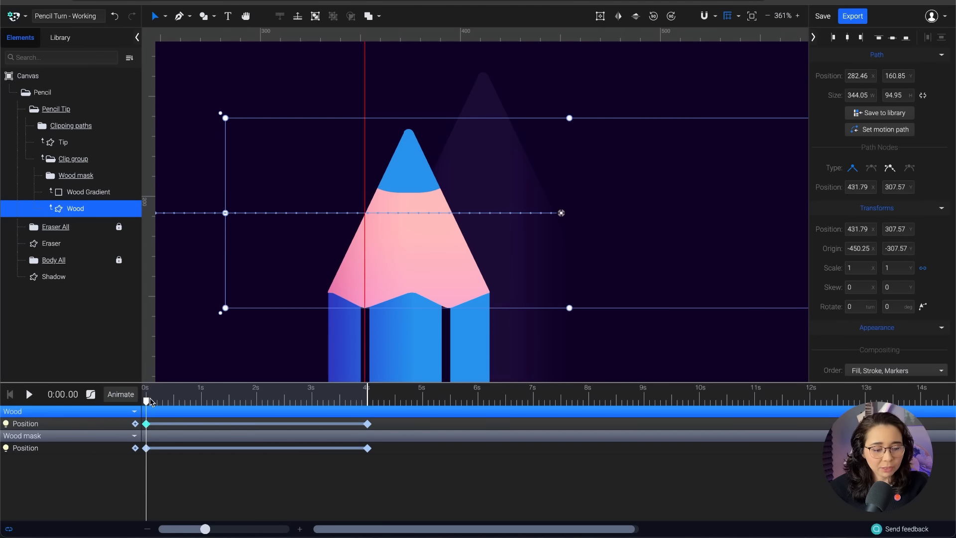
drag(147, 403, 370, 458)
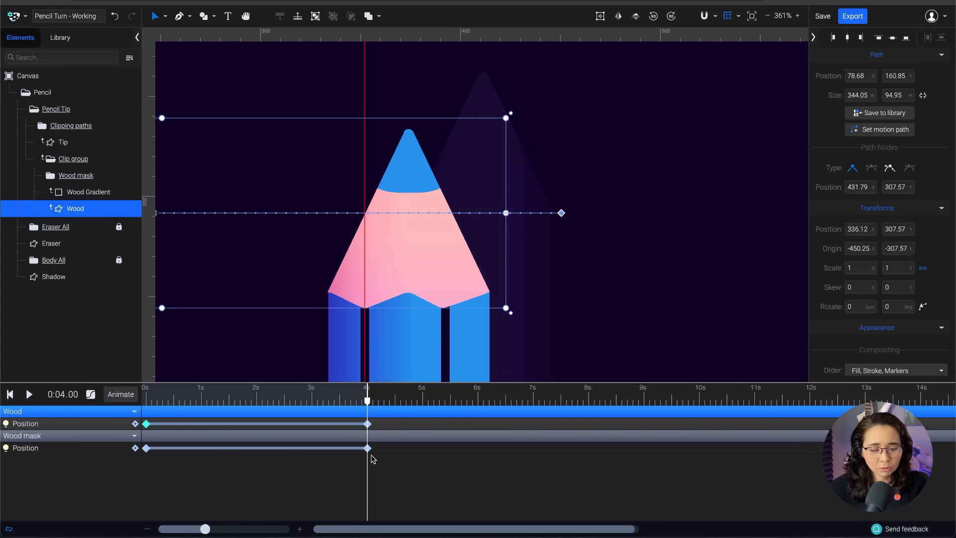
key(Home)
drag(141, 470, 377, 485)
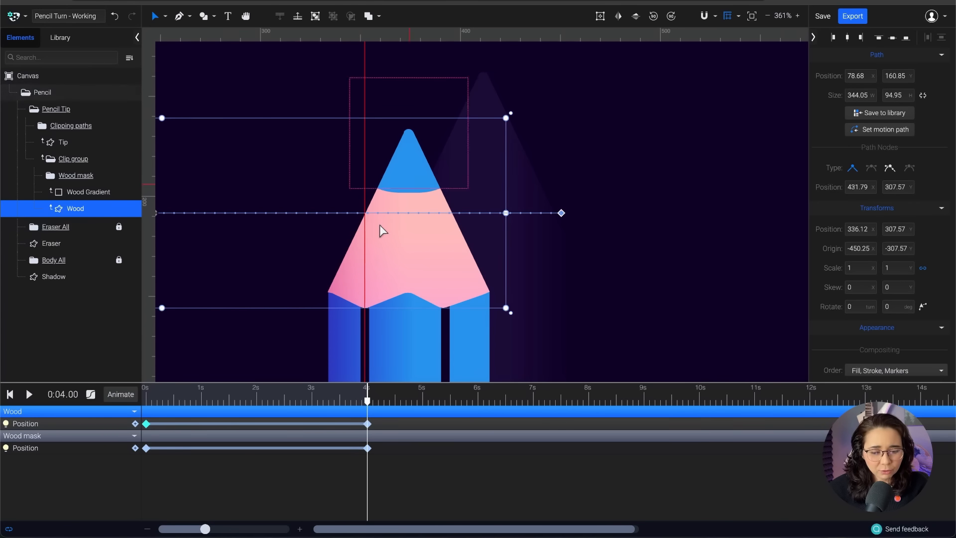
Try to fine-tune the alignment of Wood and Wood mask with the vertical guide at 4 s and preview the loop
scroll(379, 310, up, 5)
scroll(378, 316, up, 1)
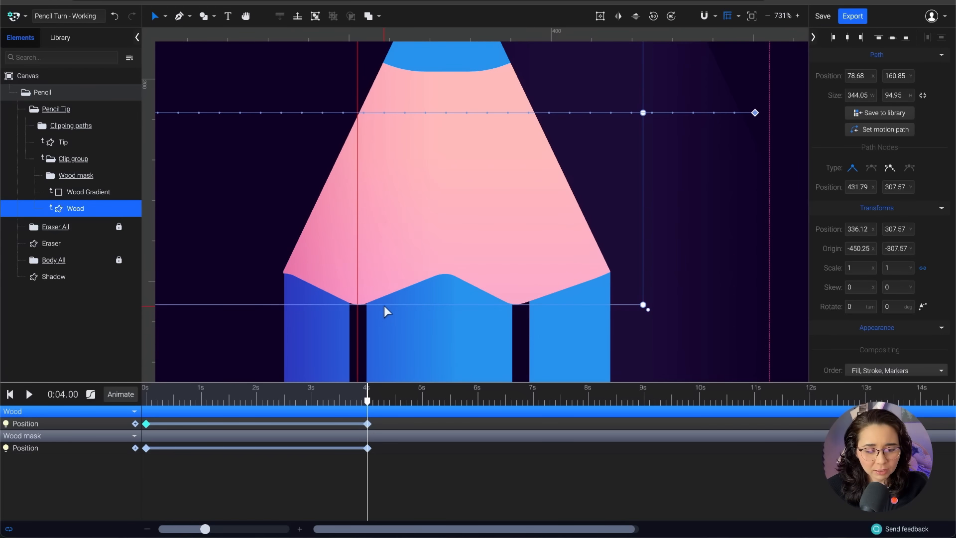
drag(384, 306, 385, 305)
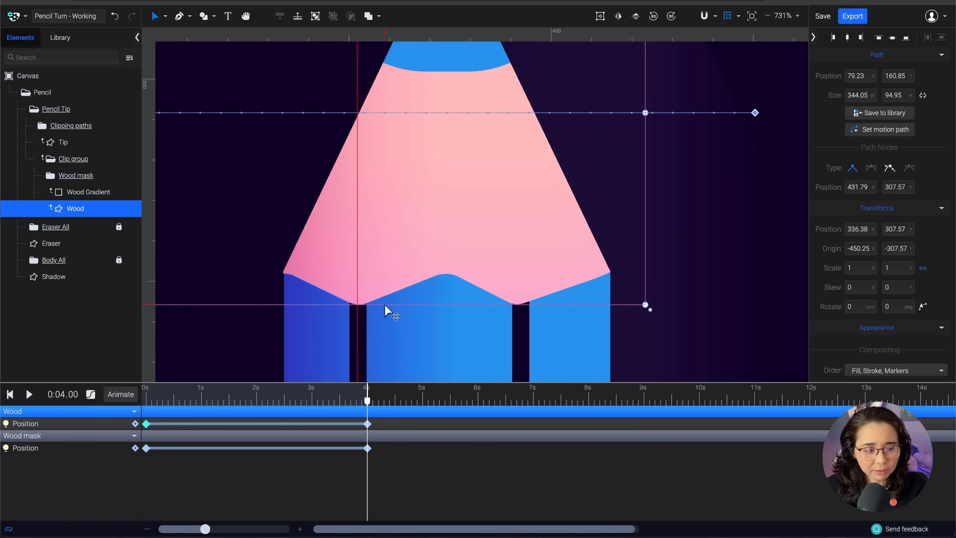
key(ctrl+z)
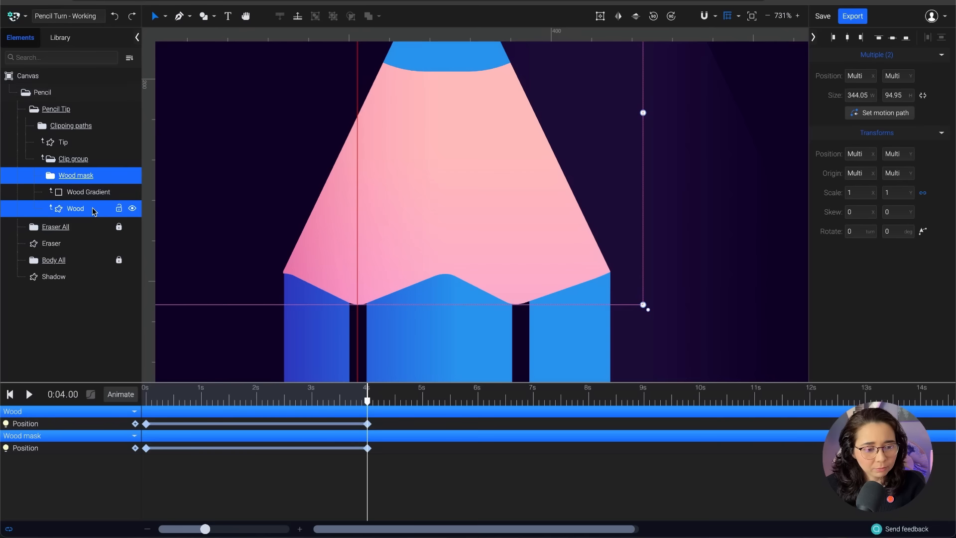
drag(404, 304, 404, 304)
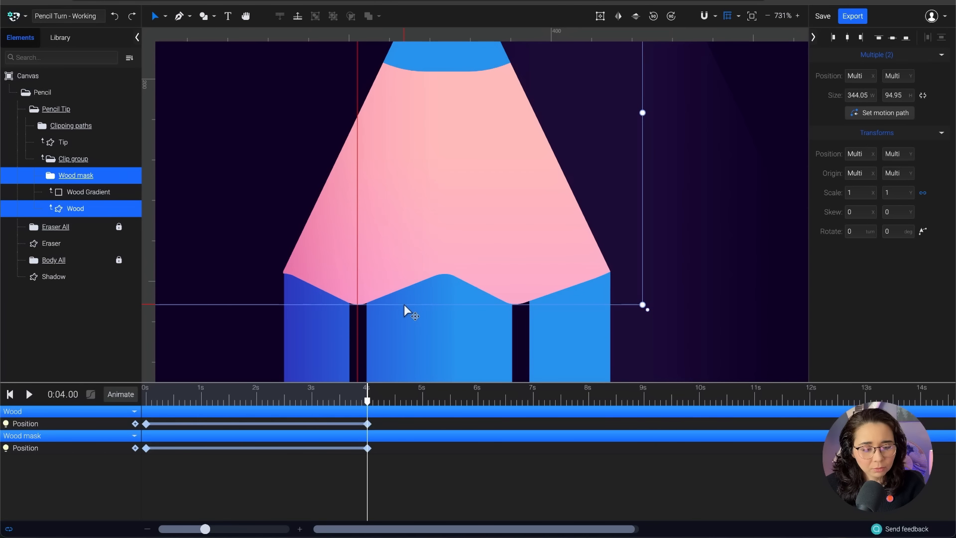
drag(367, 400, 112, 405)
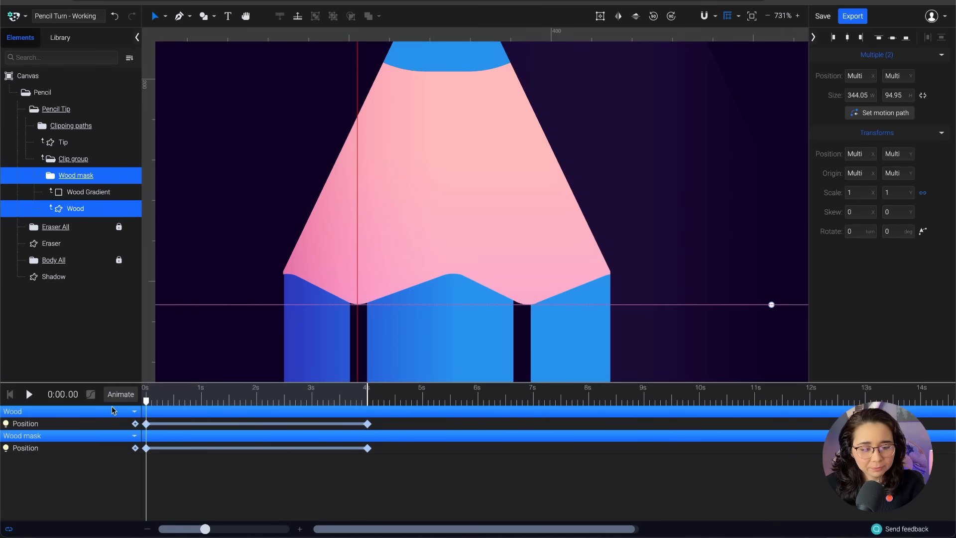
key(space)
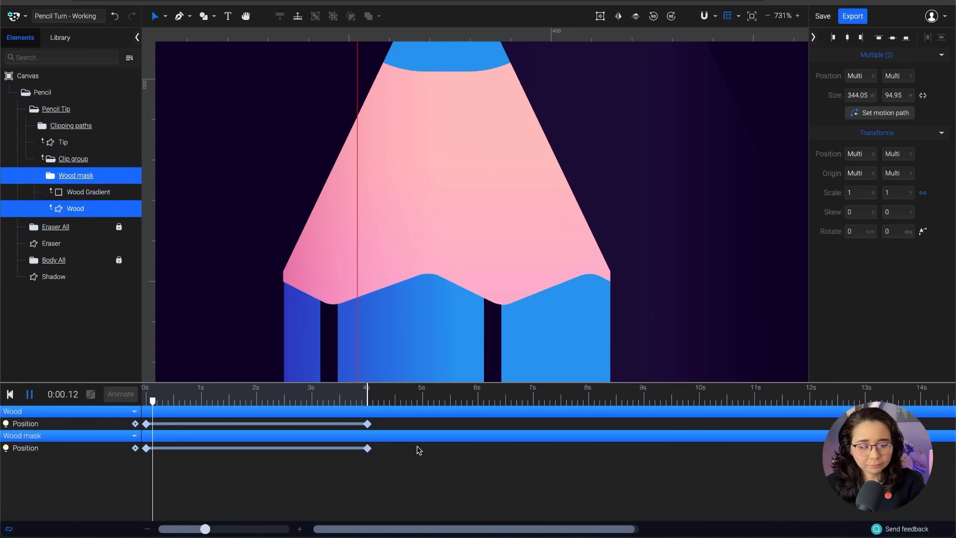
key(space)
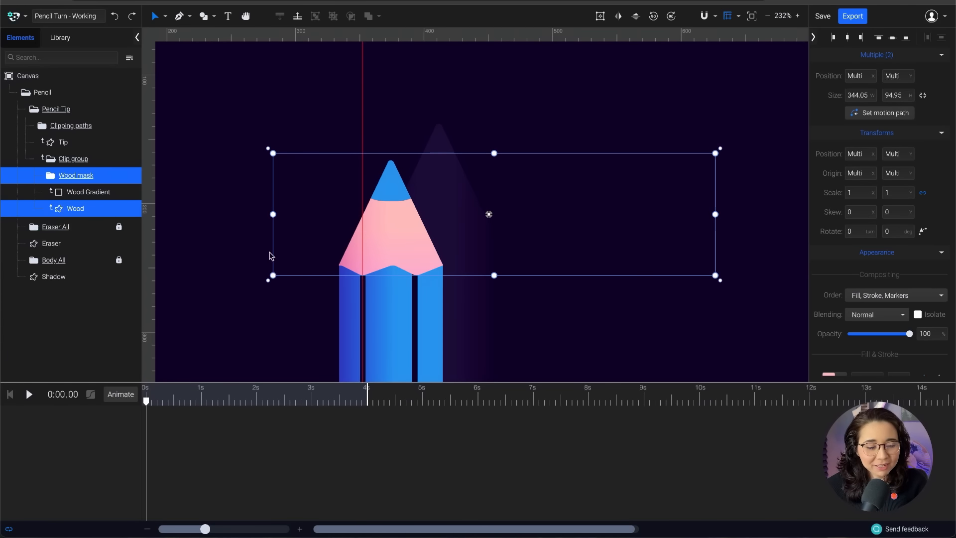
scroll(269, 252, left, 3)
scroll(269, 252, down, 1)
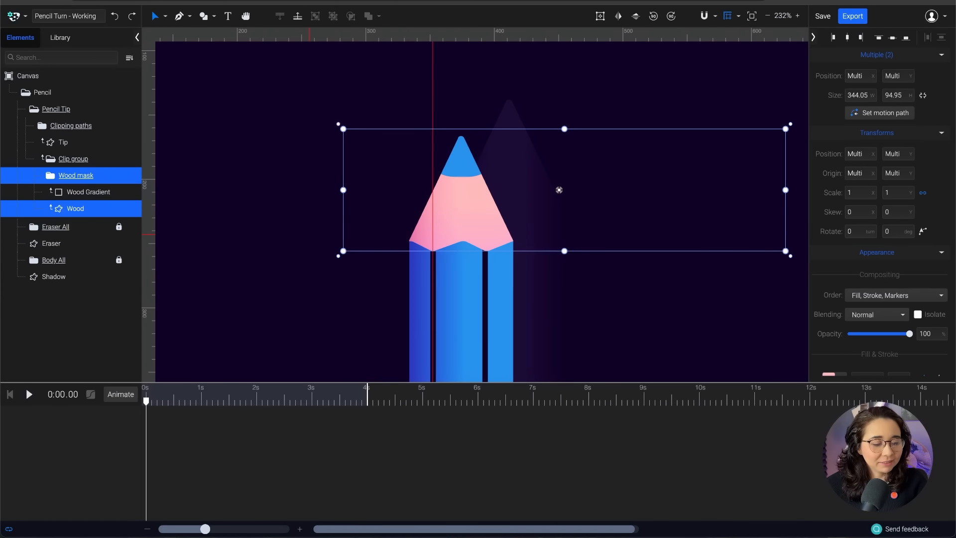
click(219, 201)
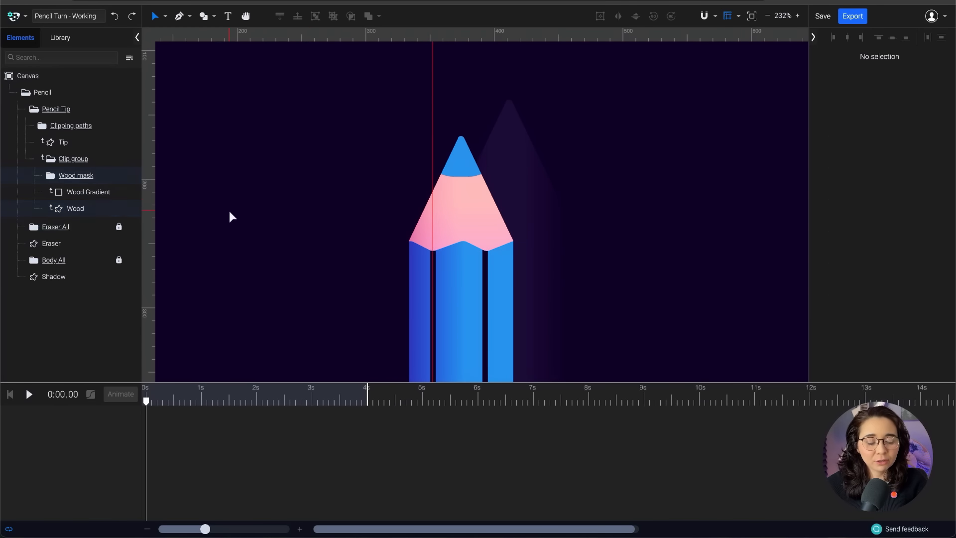
click(91, 214)
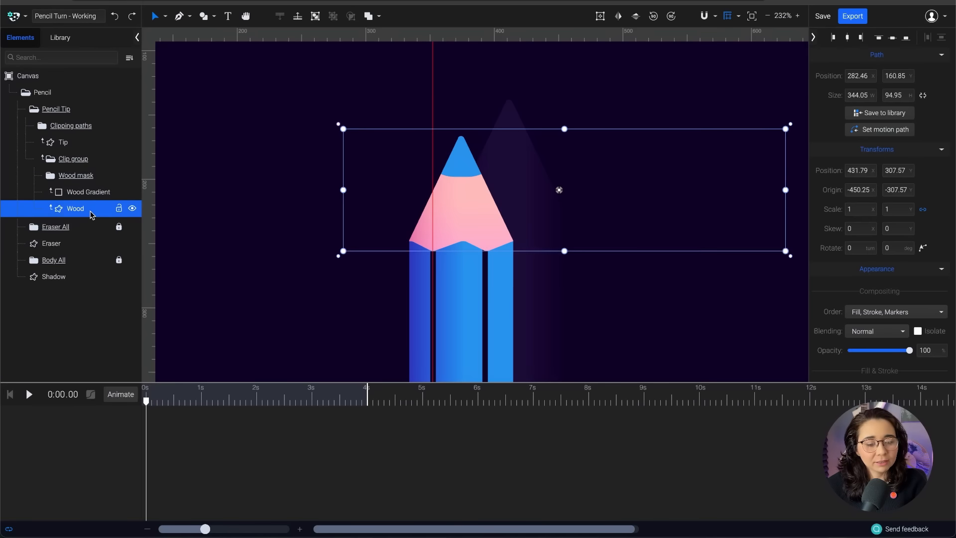
super+click(109, 176)
click(239, 197)
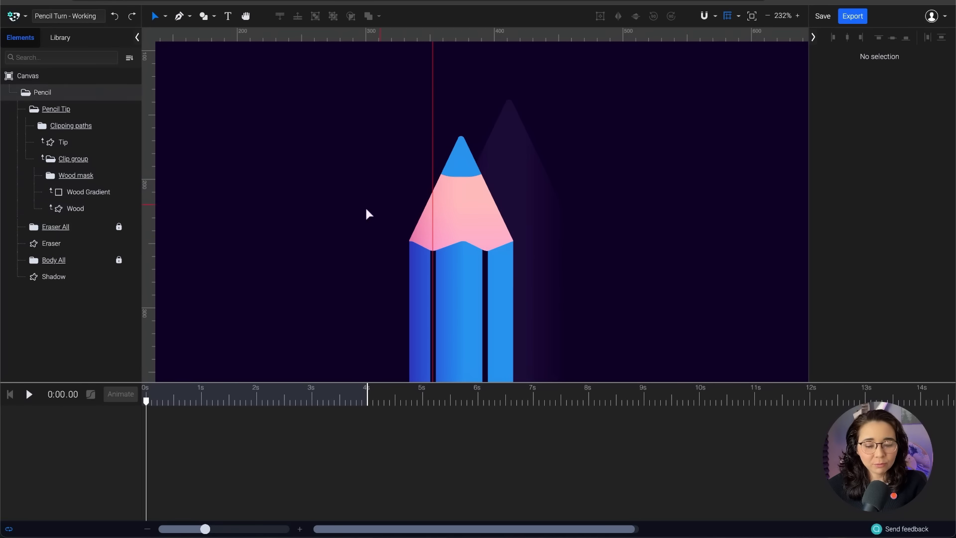
click(87, 210)
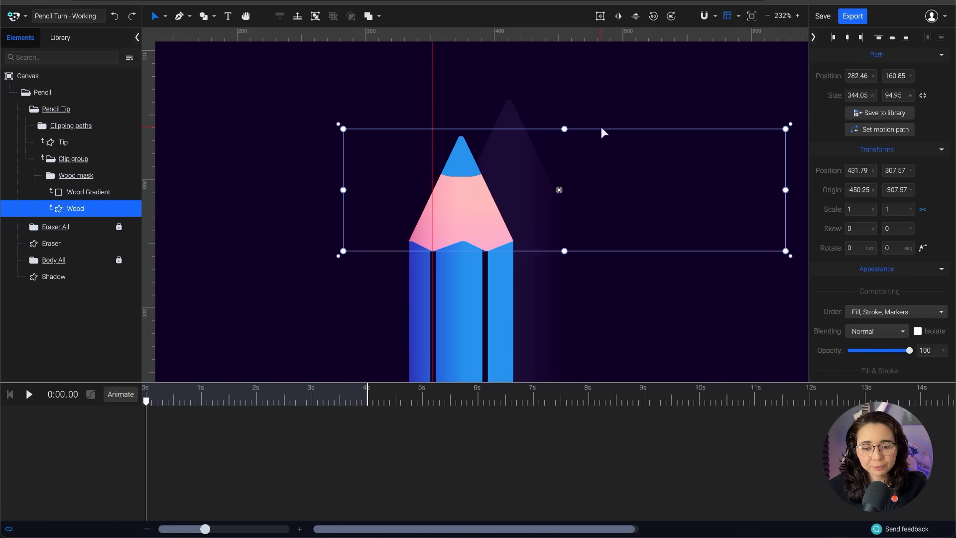
shift+click(565, 131)
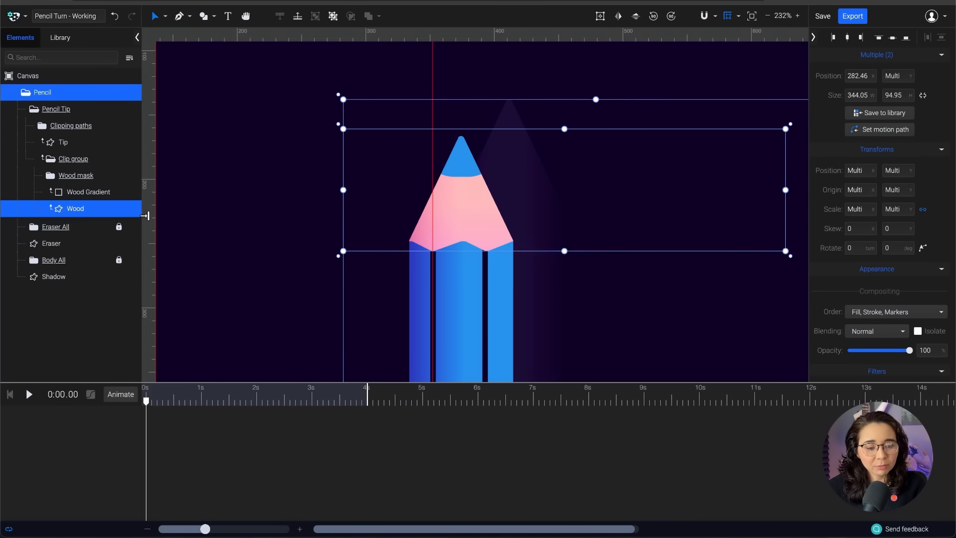
super+click(99, 176)
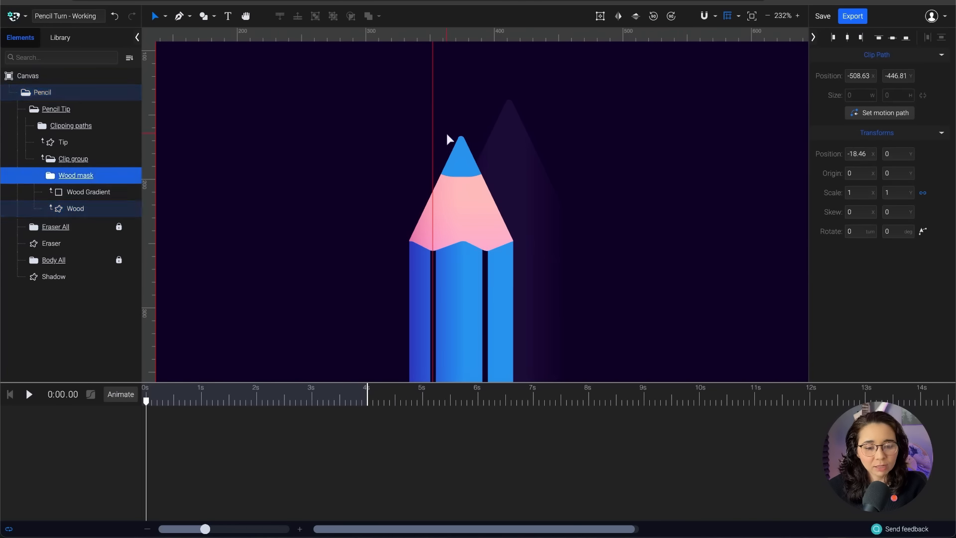
click(387, 152)
mouse_move(536, 129)
mouse_down()
mouse_move(573, 129)
mouse_move(521, 130)
mouse_move(550, 129)
mouse_up()
key(super+z)
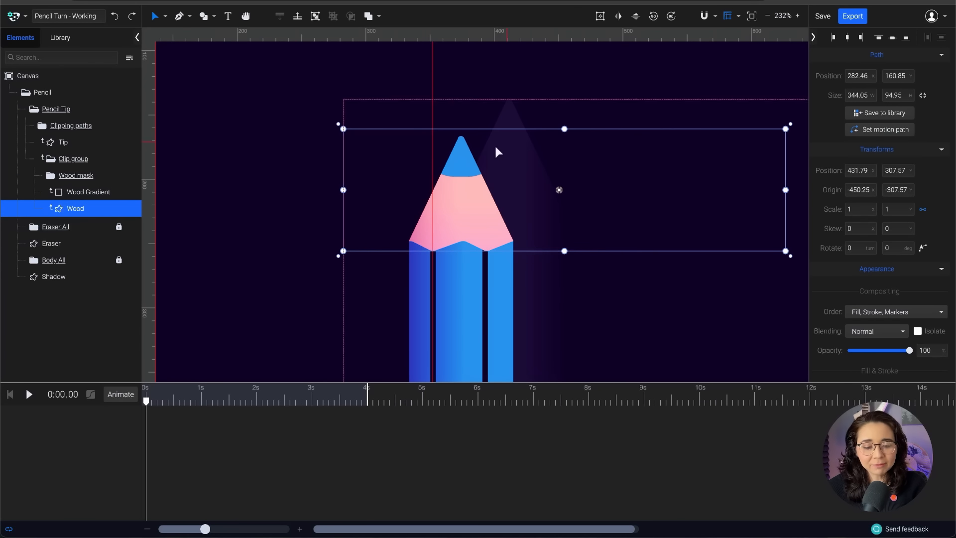
Animate the positions of Wood and Wood mask again with keyframes at 0 s and 4 s
super+click(106, 176)
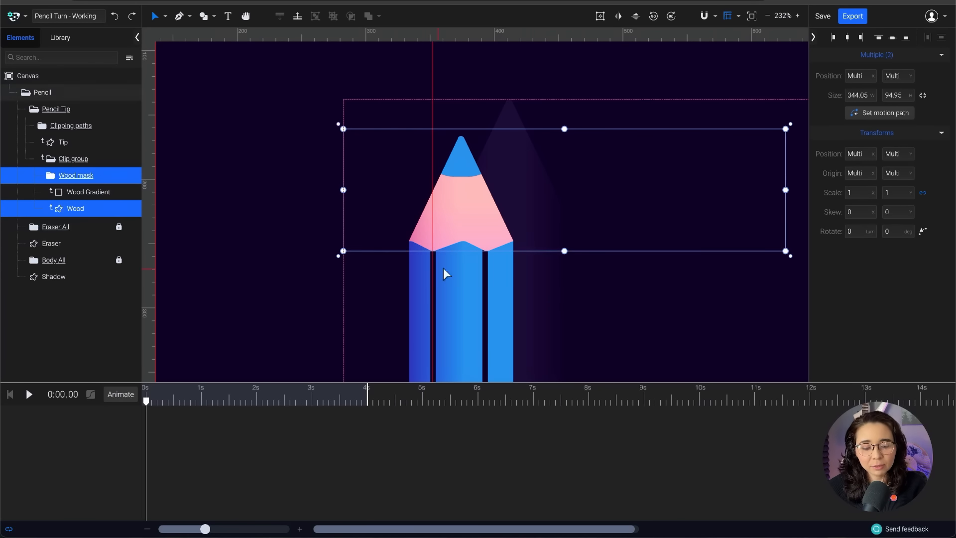
scroll(443, 268, up, 5)
click(121, 394)
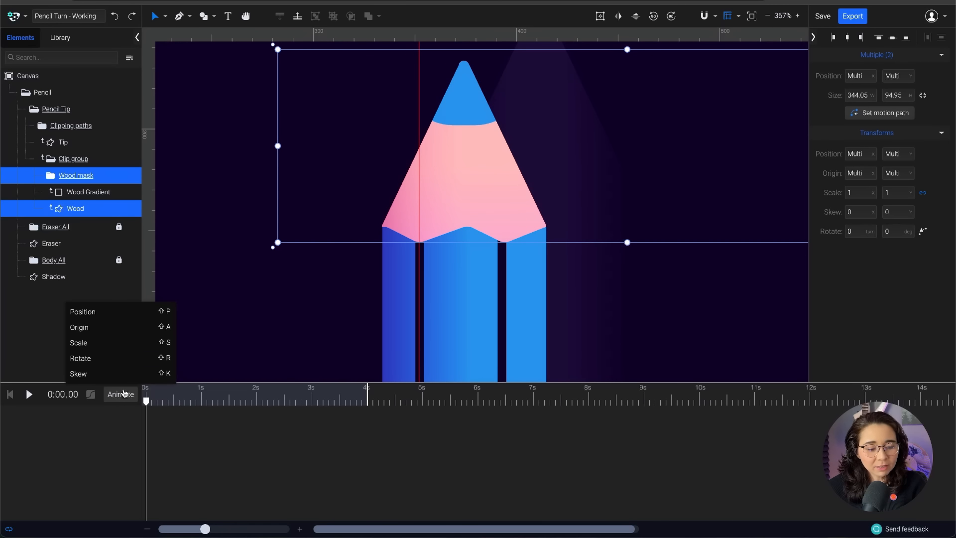
click(125, 313)
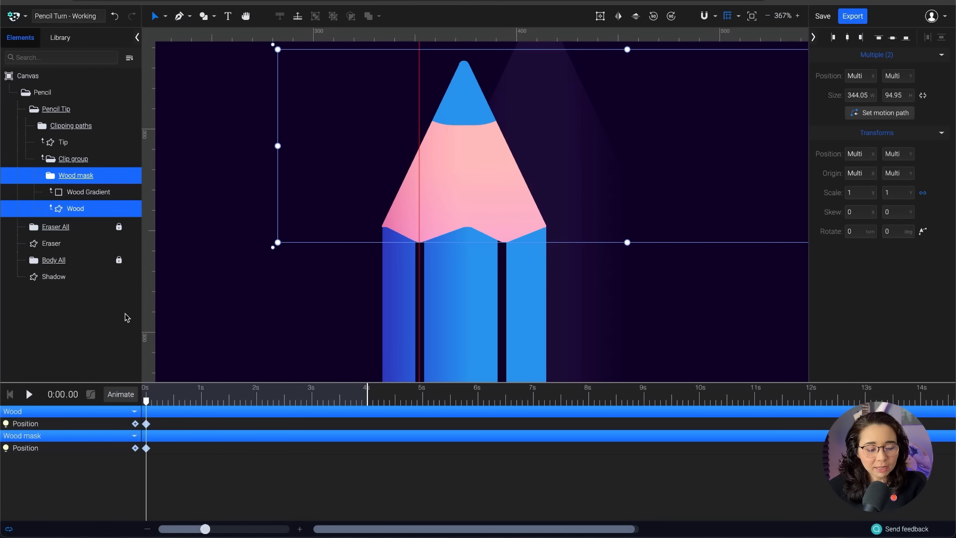
mouse_move(146, 401)
mouse_down()
mouse_move(338, 405)
mouse_move(375, 414)
mouse_up()
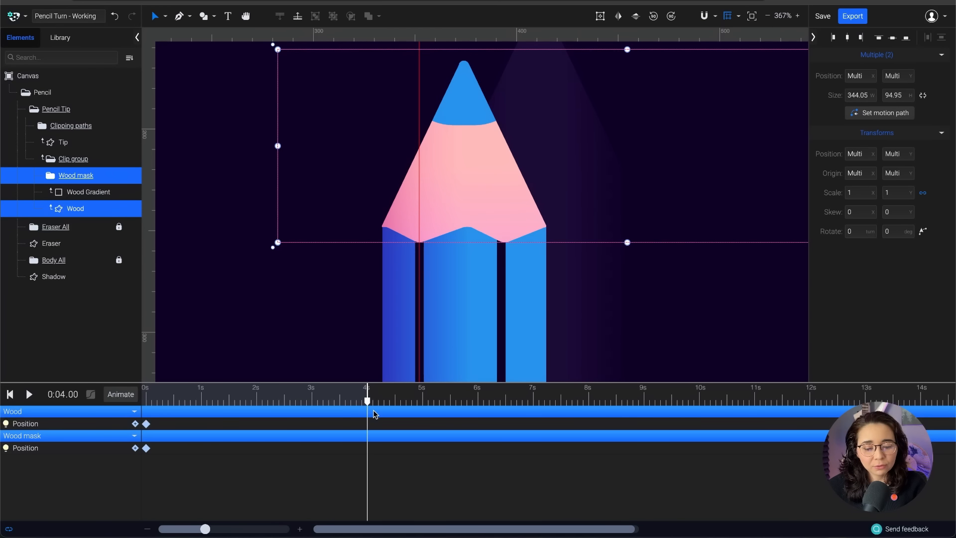
click(124, 395)
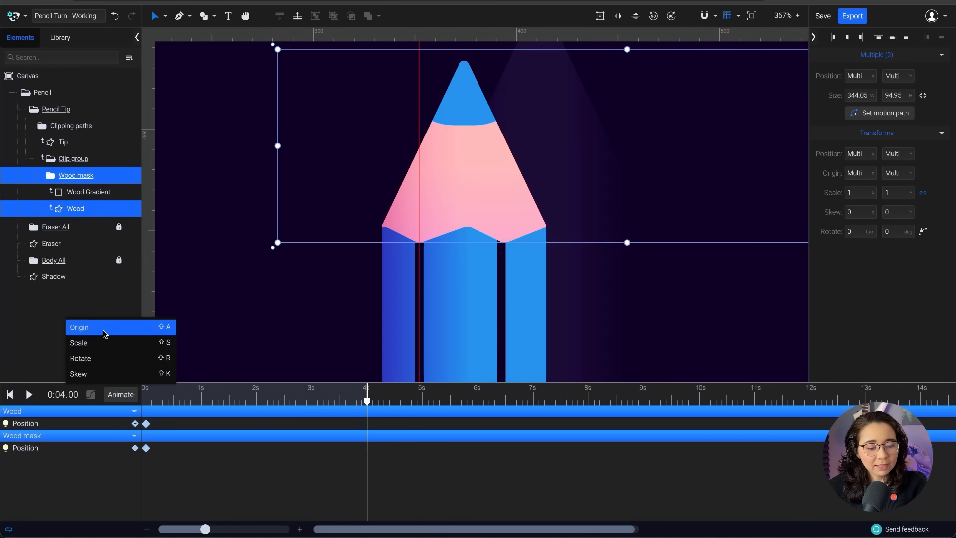
click(135, 423)
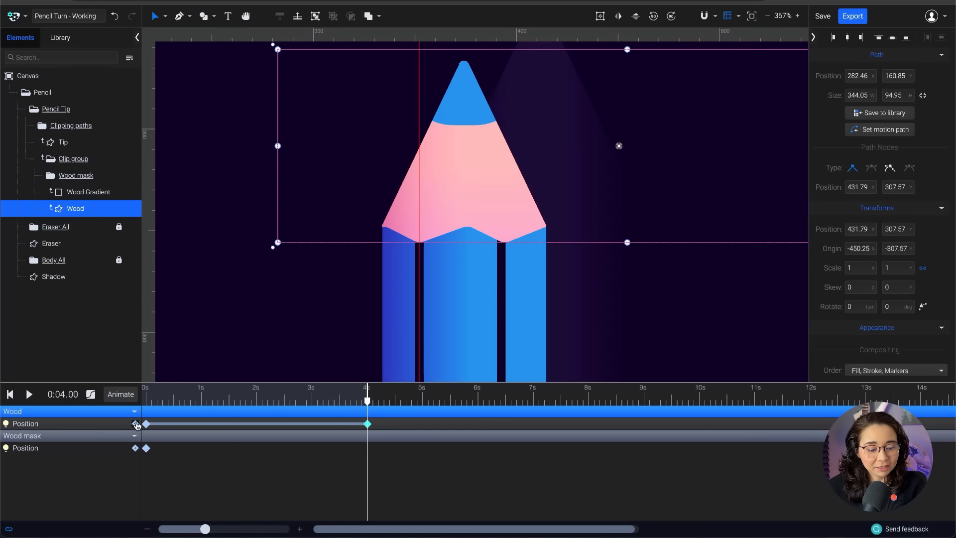
click(135, 448)
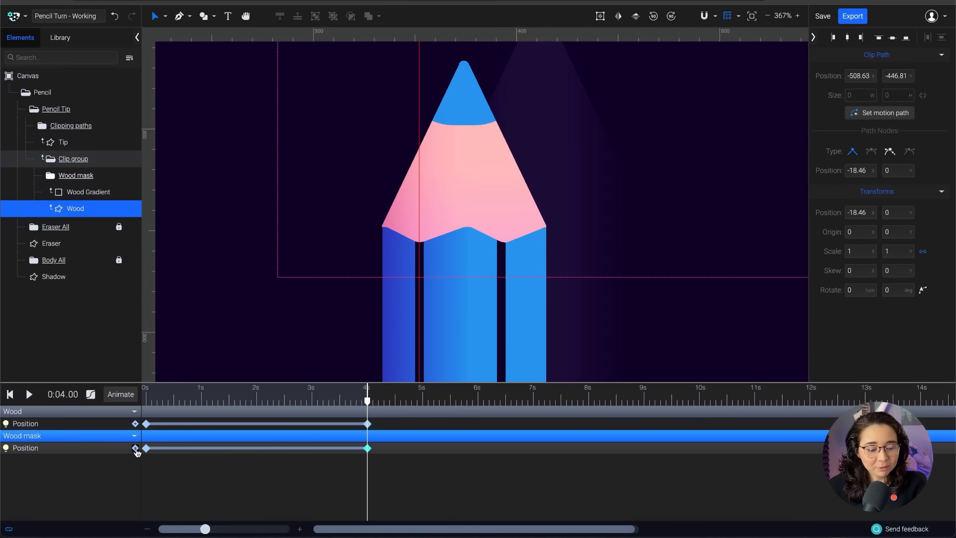
Shift Wood and Wood mask left together at 4 s until a low point of the wavy edge meets the guide, and preview the turn
ctrl+click(94, 208)
scroll(414, 253, down, 3)
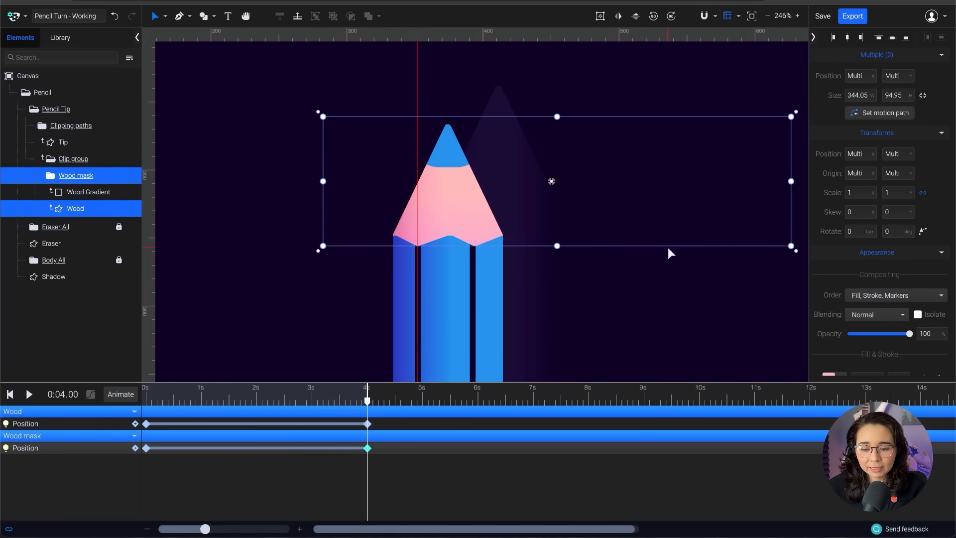
drag(668, 246, 393, 261)
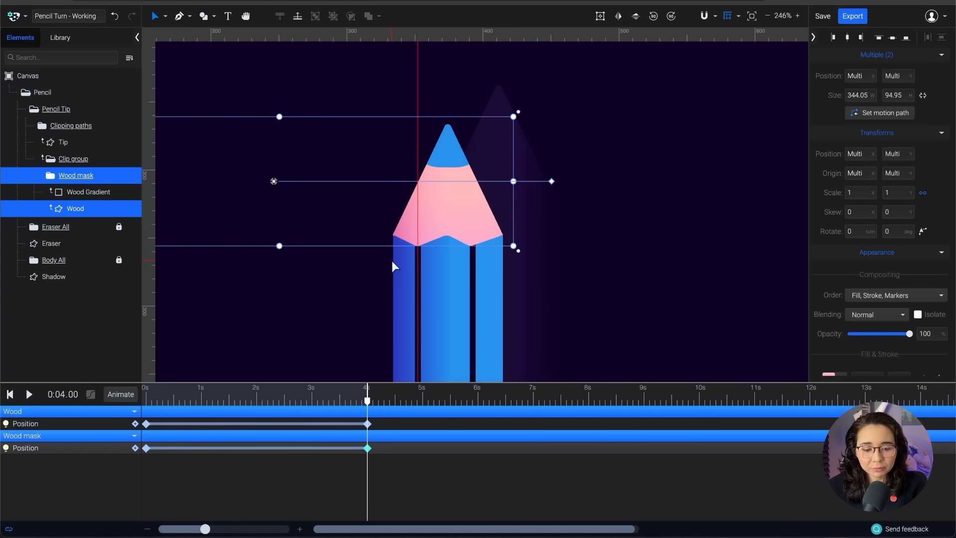
drag(367, 401, 137, 414)
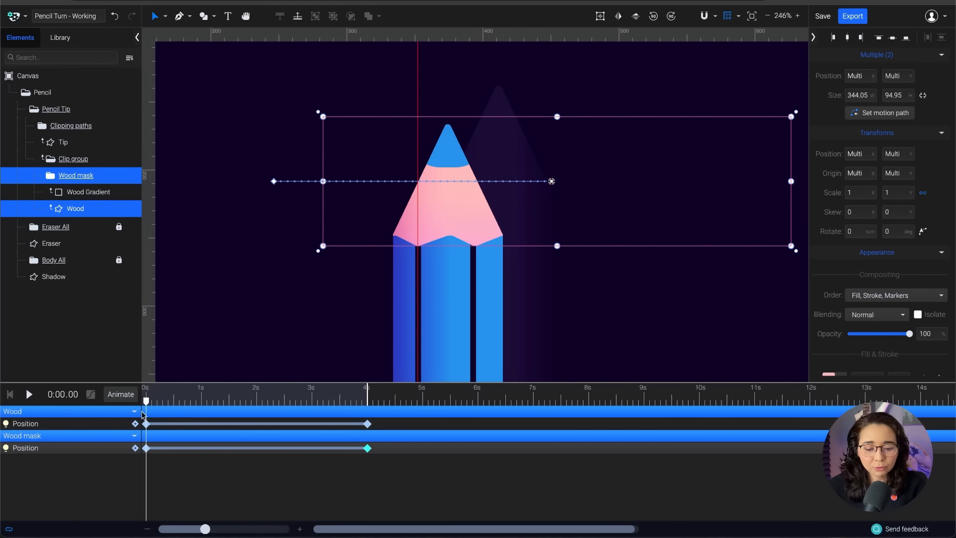
key(space)
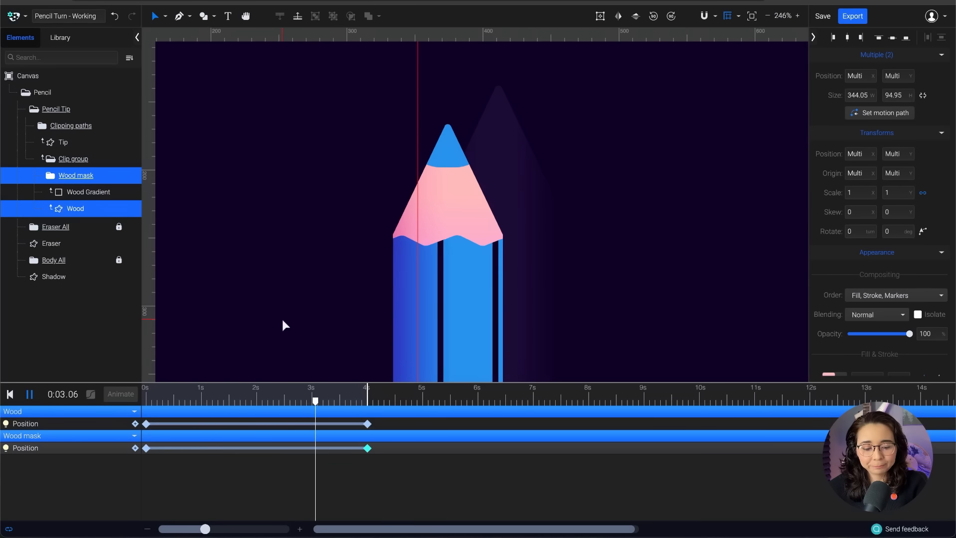
key(space)
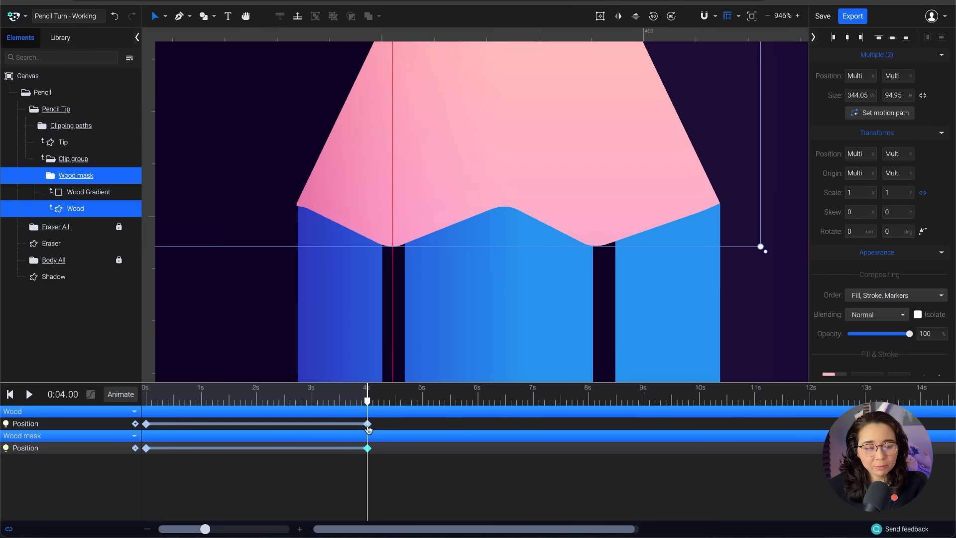
Nudge Wood and Wood mask slightly right at 4 s and compare the wavy edge with its 0 s position against the guide
drag(290, 248, 294, 246)
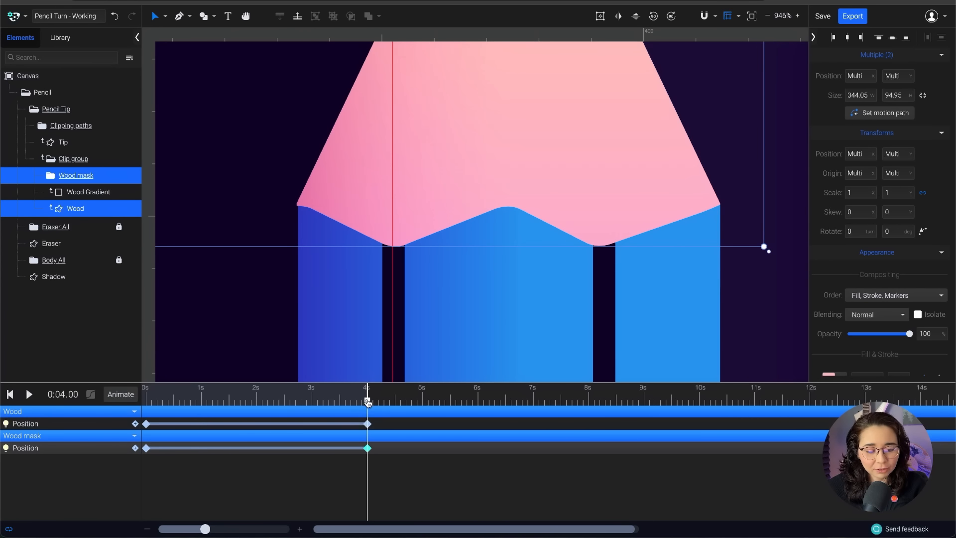
drag(367, 403, 144, 418)
click(368, 448)
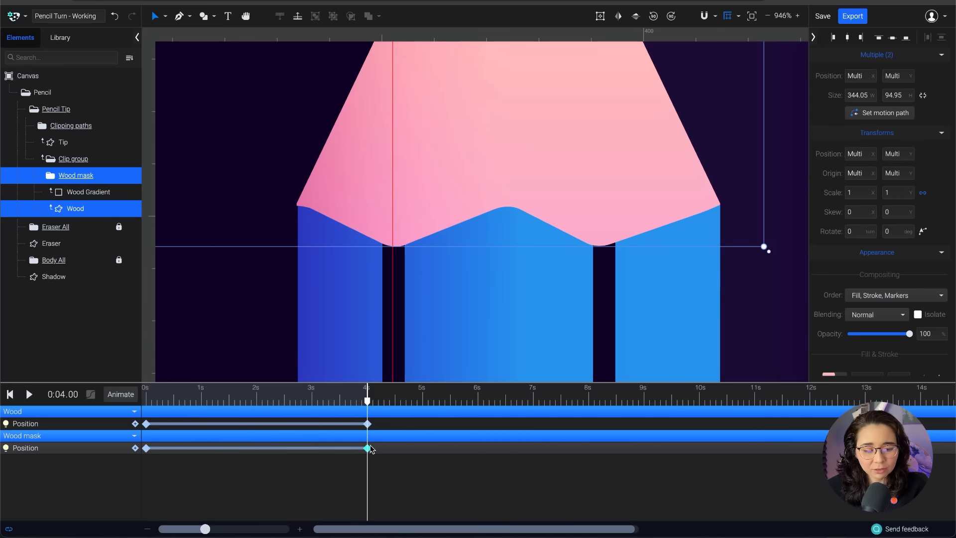
Nudge Wood and Wood mask slightly left at 4 s, preview the turn and deselect them
drag(275, 248, 273, 247)
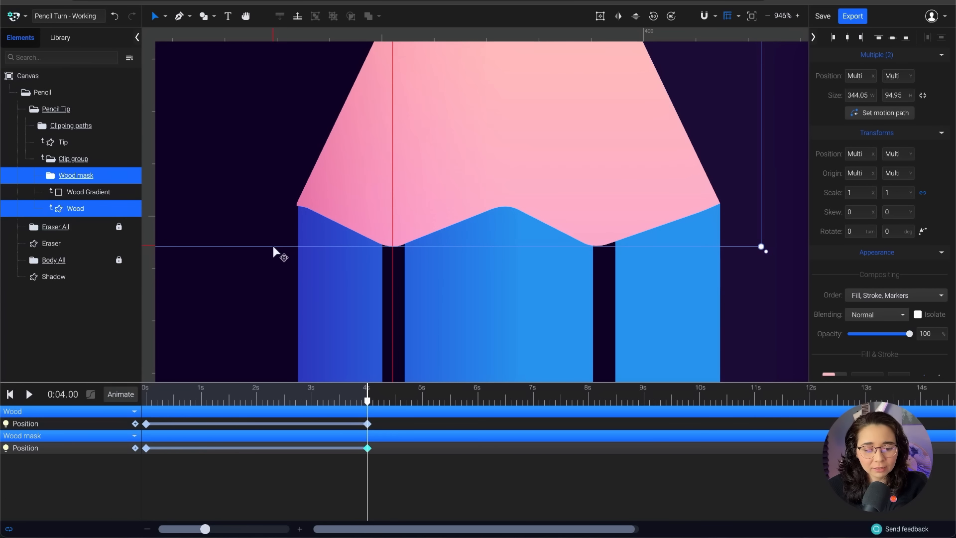
key(space)
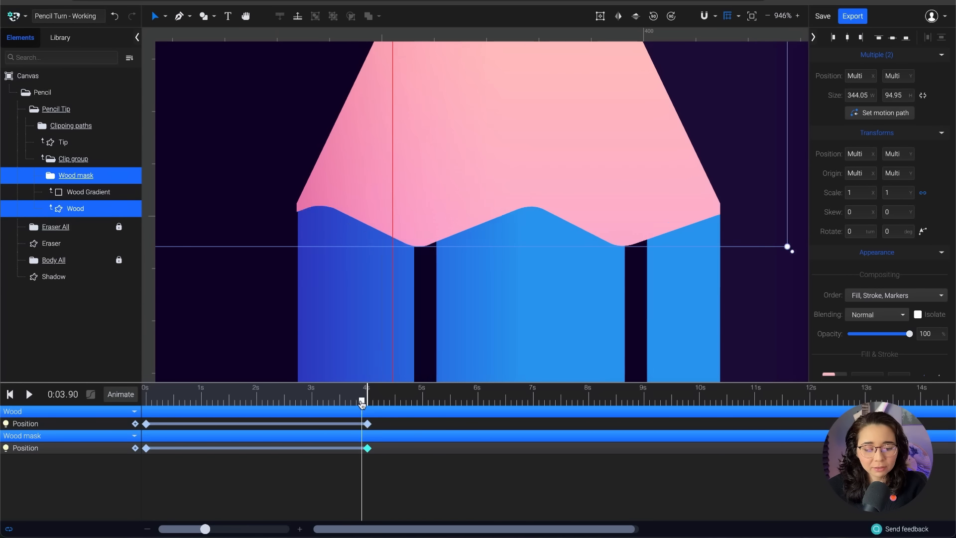
click(299, 239)
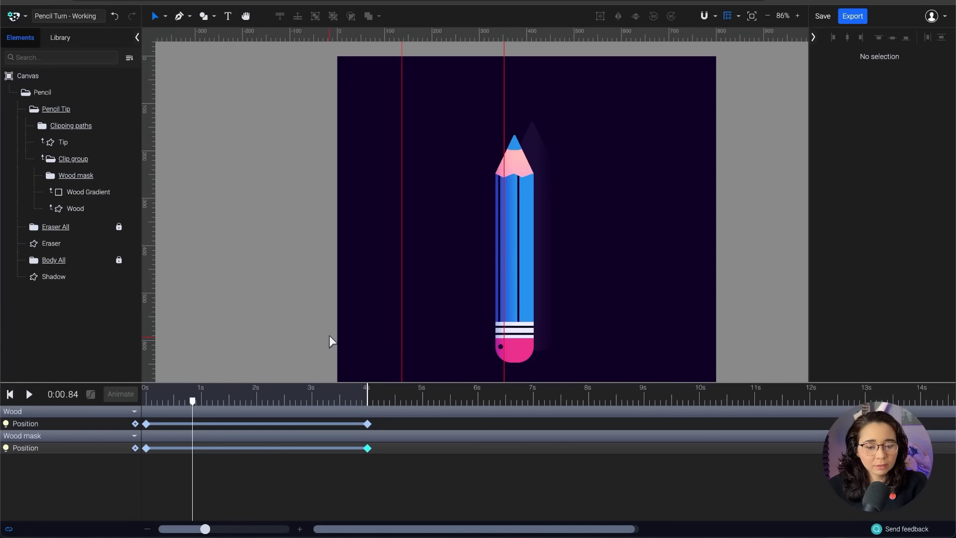
Remove both vertical guides from the canvas
drag(402, 94, 160, 95)
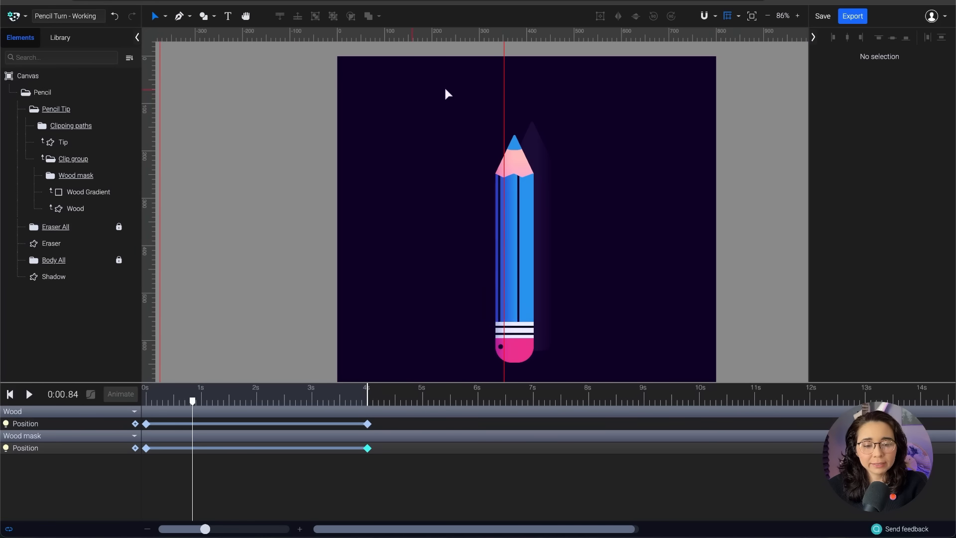
drag(503, 93, 144, 121)
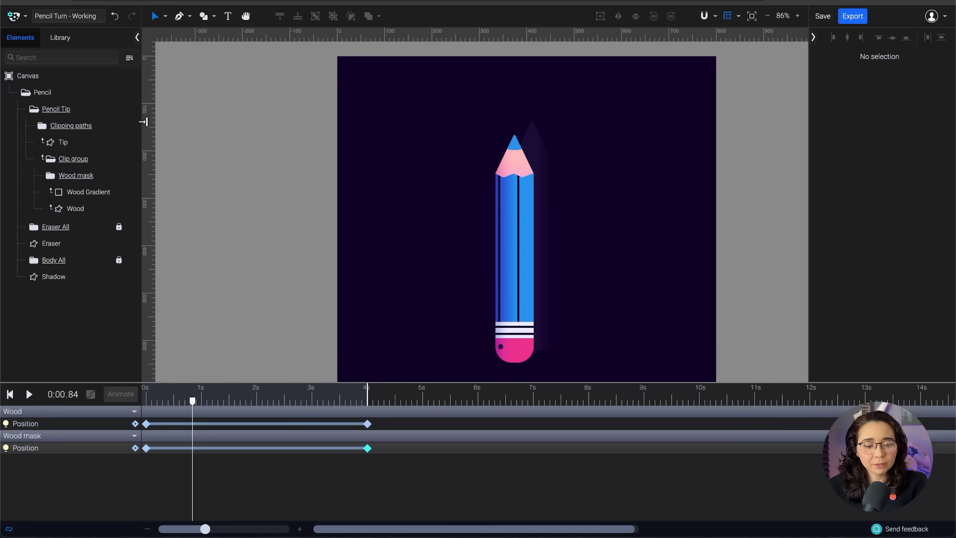
Animate the rotation of the Tip shape with a first keyframe at 0 s
scroll(523, 131, up, 8)
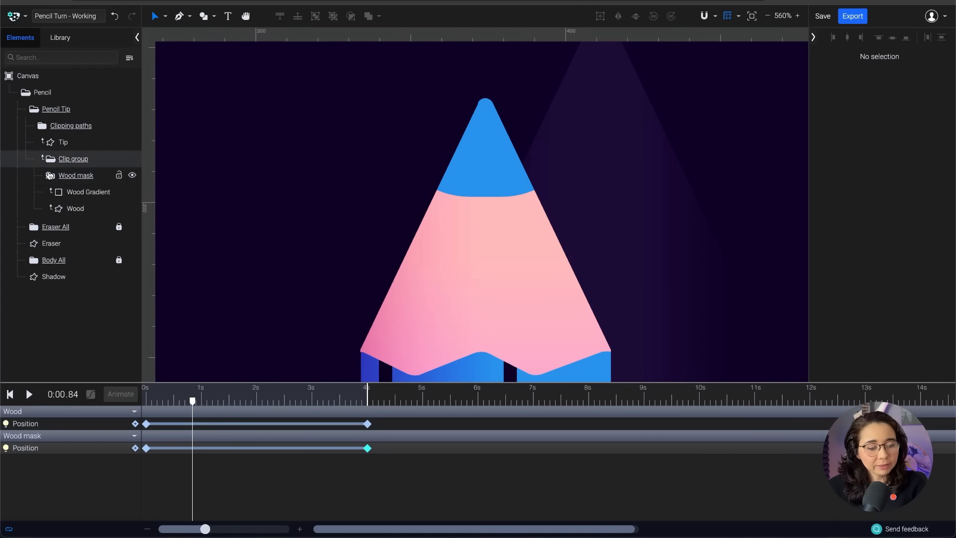
click(79, 144)
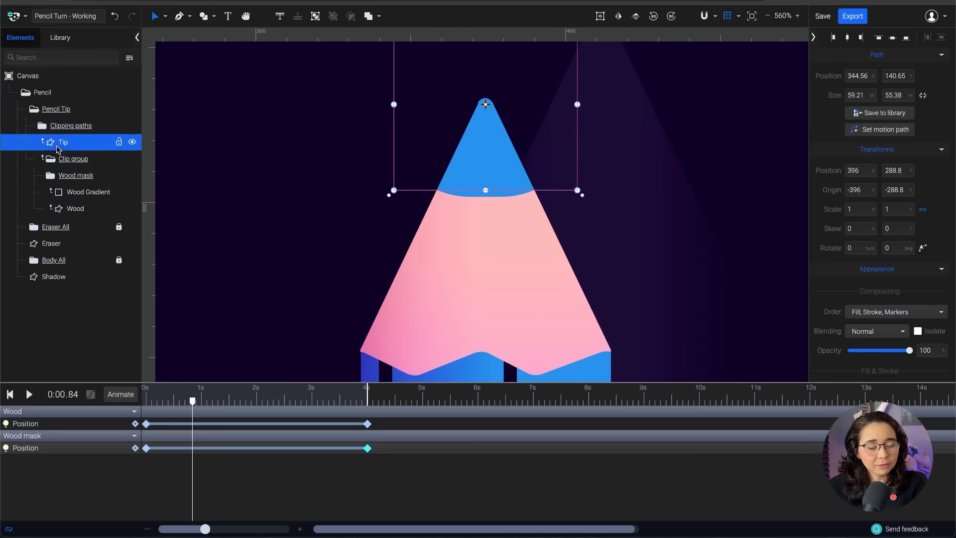
scroll(366, 188, down, 1)
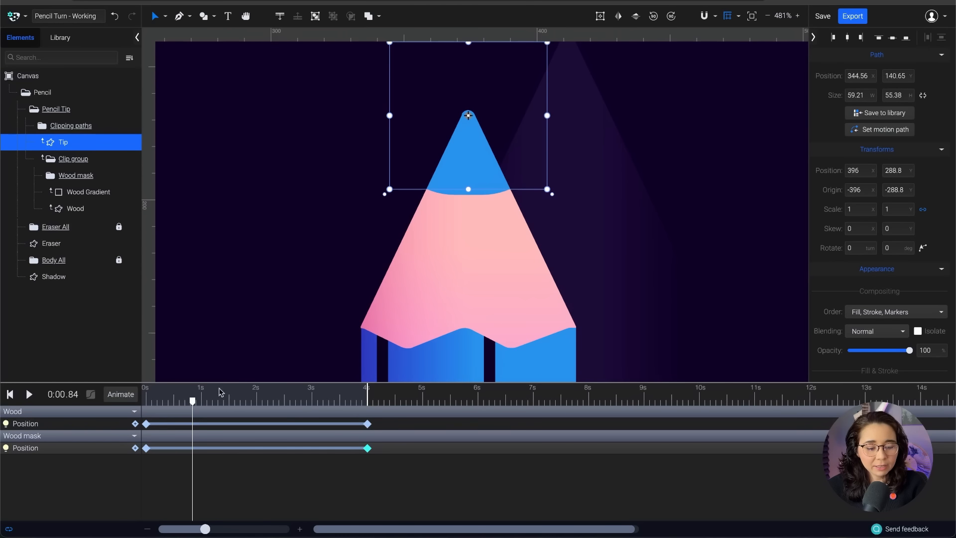
drag(193, 402, 145, 401)
click(120, 396)
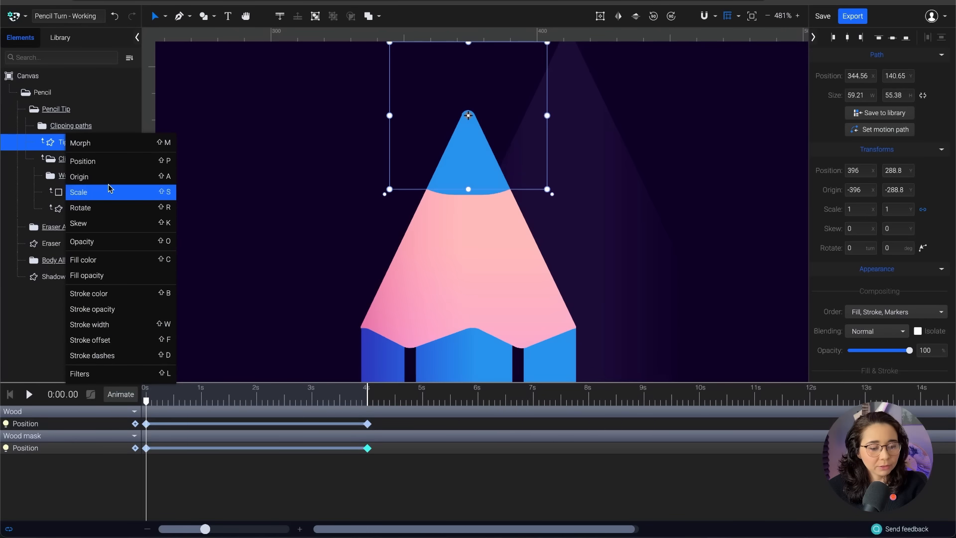
click(105, 207)
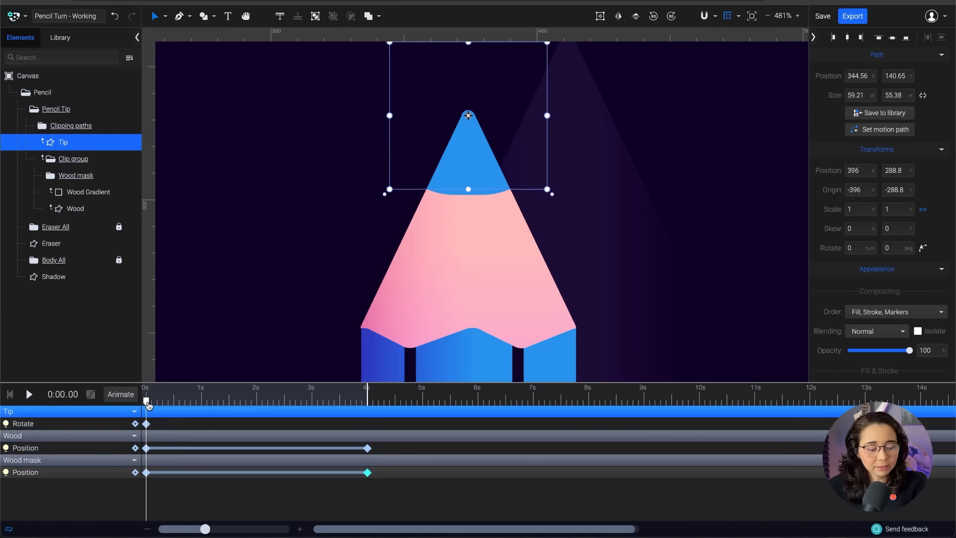
Add a Rotate keyframe of 1 full turn to the Tip at 4 s and play the animation
drag(147, 404, 365, 404)
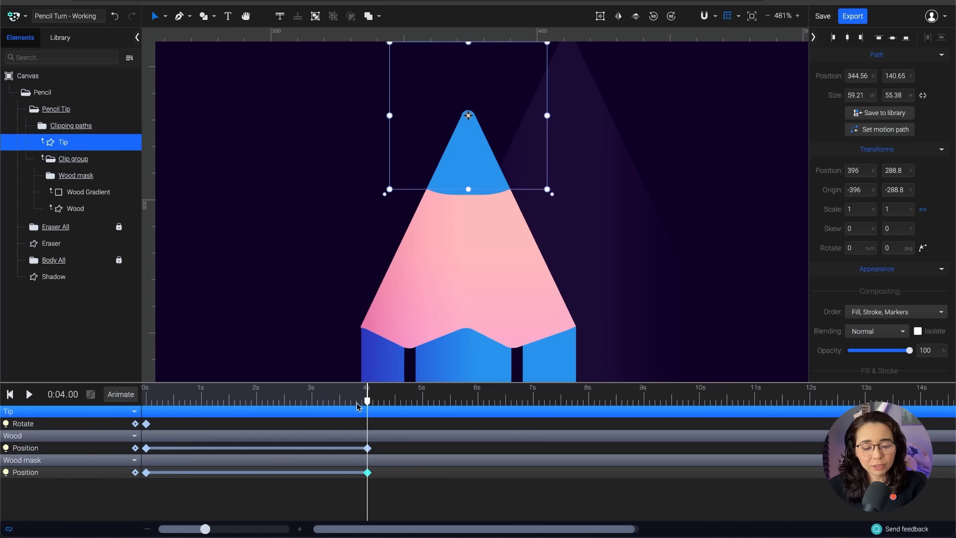
click(135, 424)
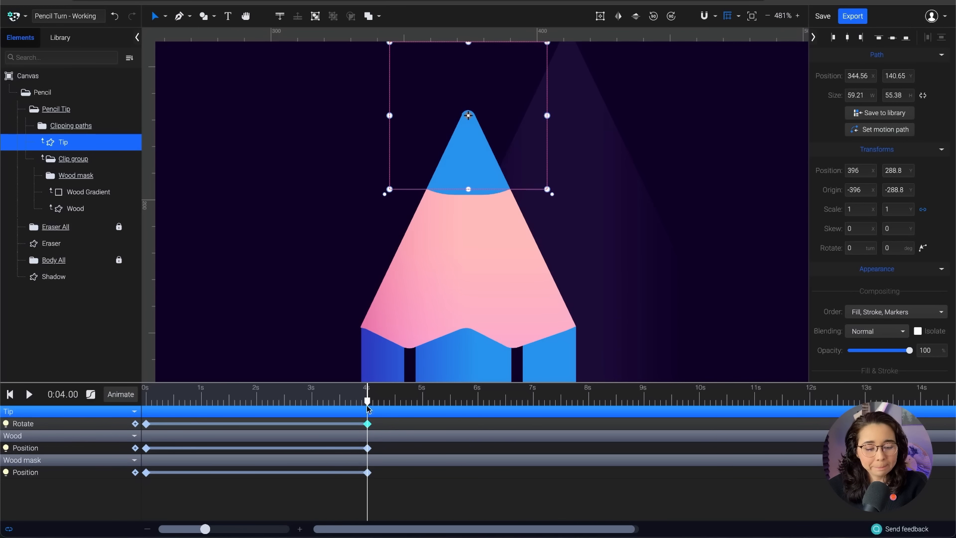
click(852, 247)
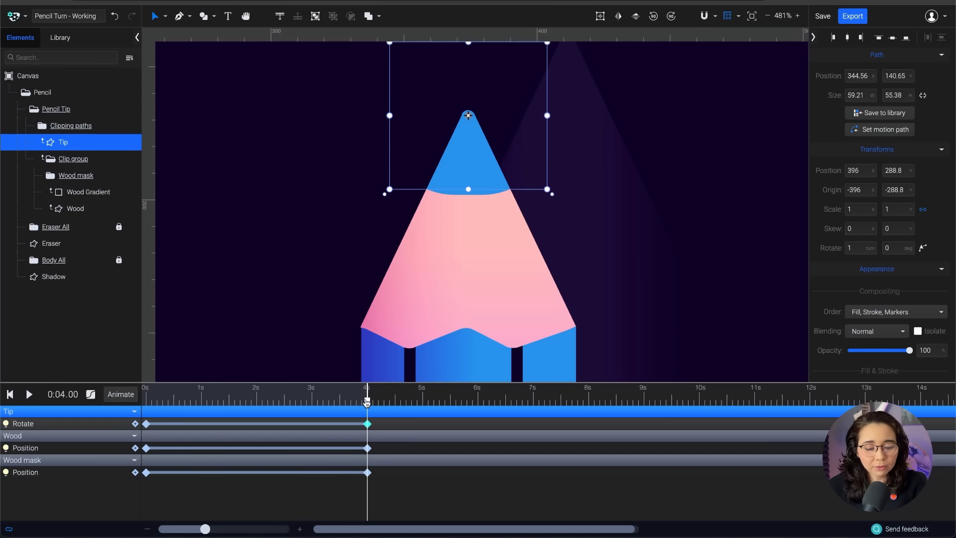
key(space)
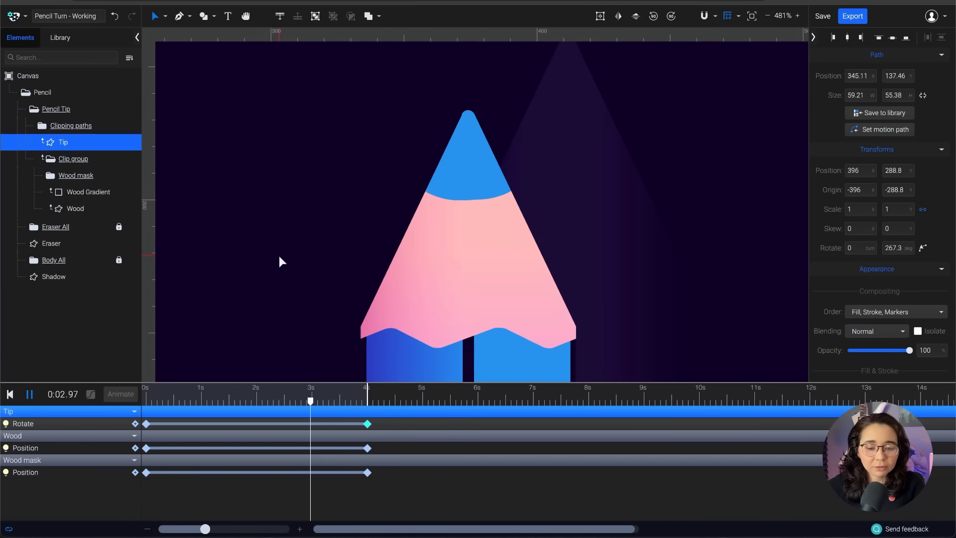
Collapse and lock the Pencil Tip group, and play back the turn of the whole pencil
scroll(407, 140, down, 6)
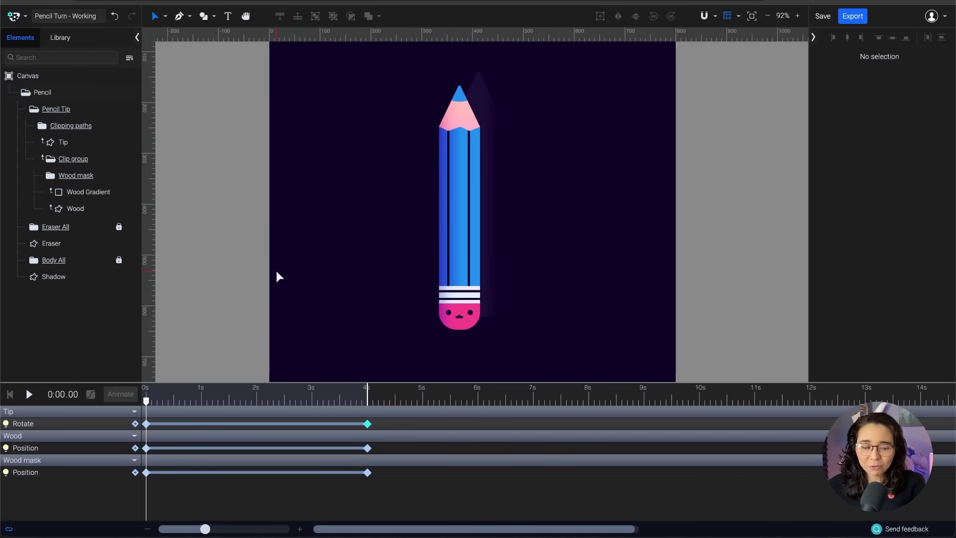
click(119, 109)
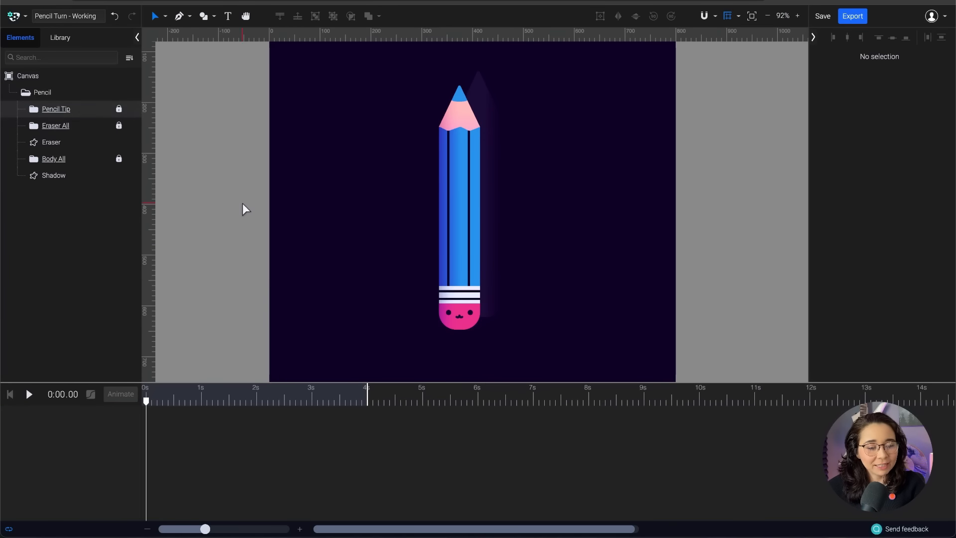
key(space)
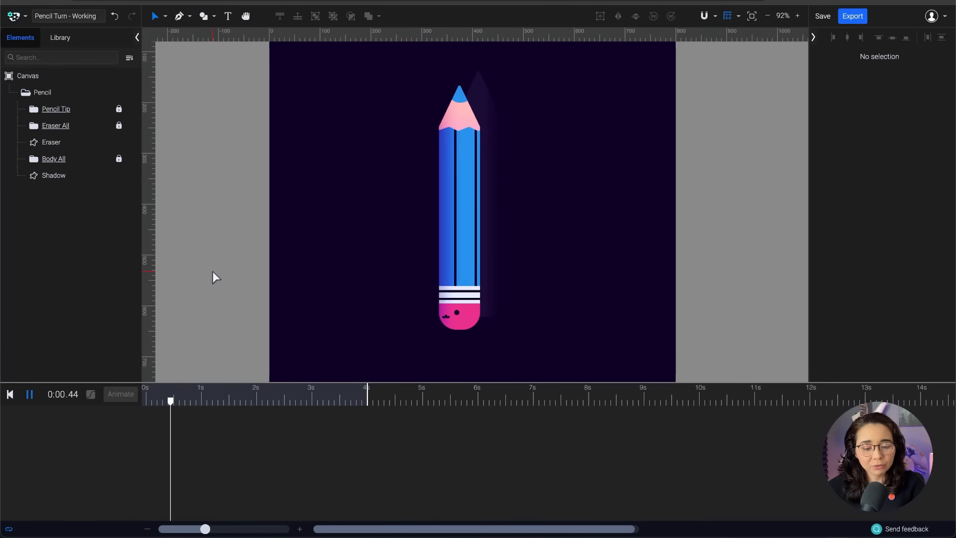
Animate the position of the whole Pencil group with a first keyframe at 0 s
click(218, 402)
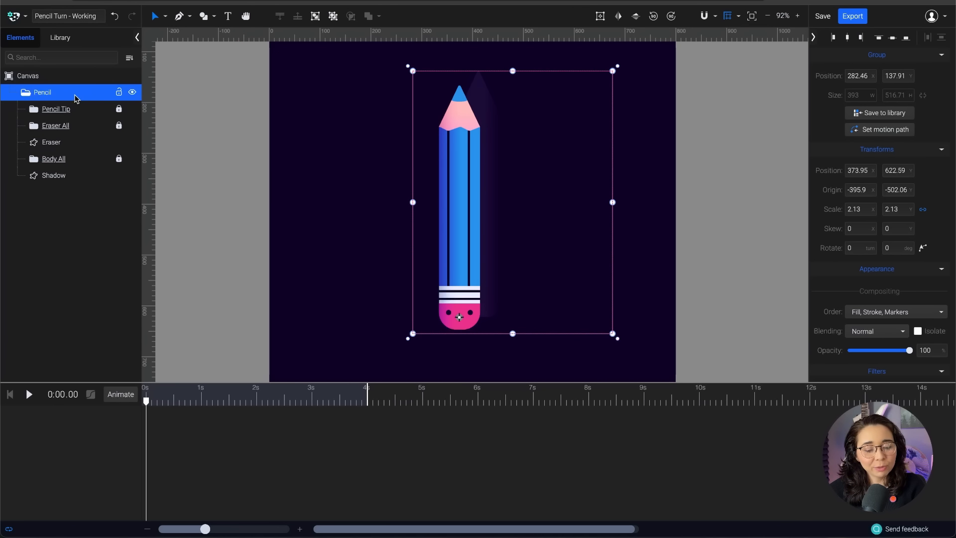
click(124, 398)
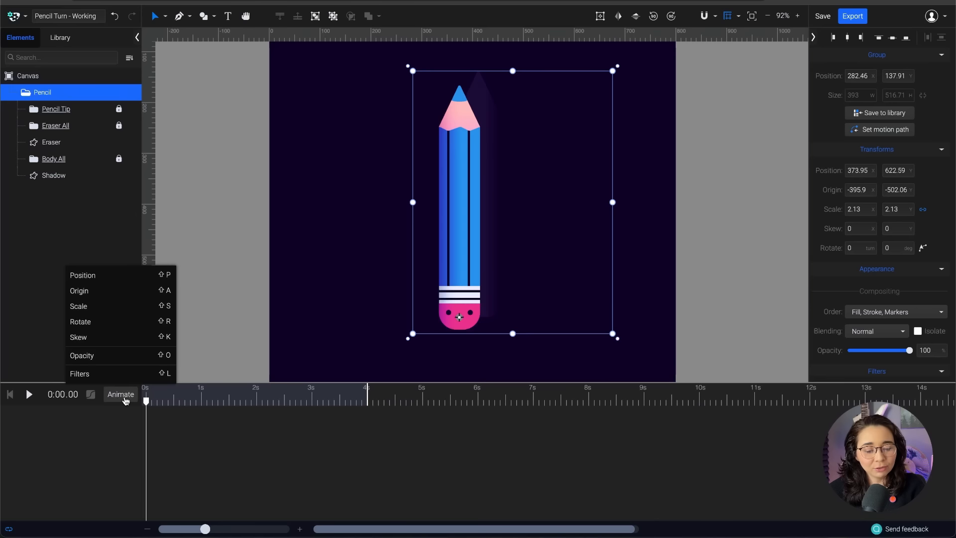
click(125, 276)
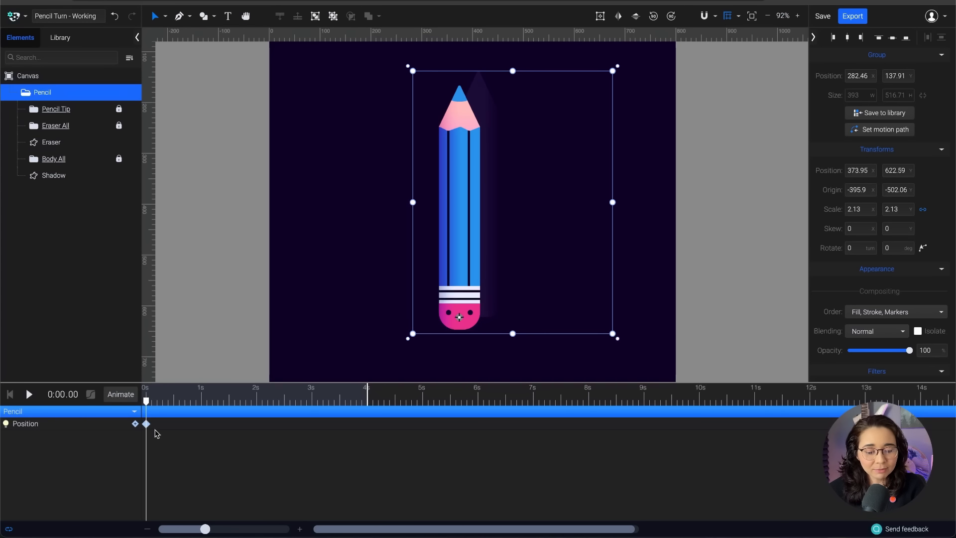
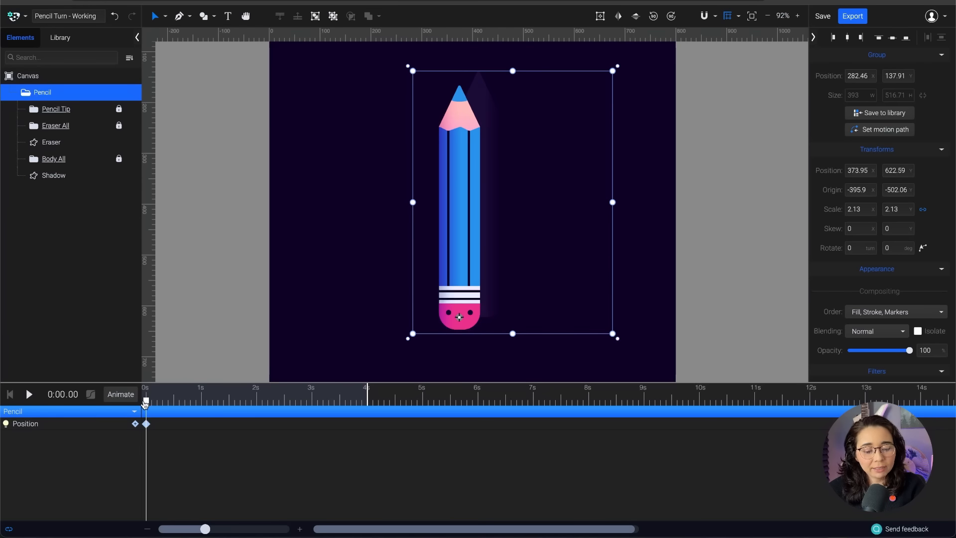
Move the Pencil group up and left at 1 s to about X 338, Y 560, and bend its motion path into an arc
mouse_move(146, 403)
mouse_down()
mouse_move(245, 402)
mouse_move(207, 430)
mouse_up()
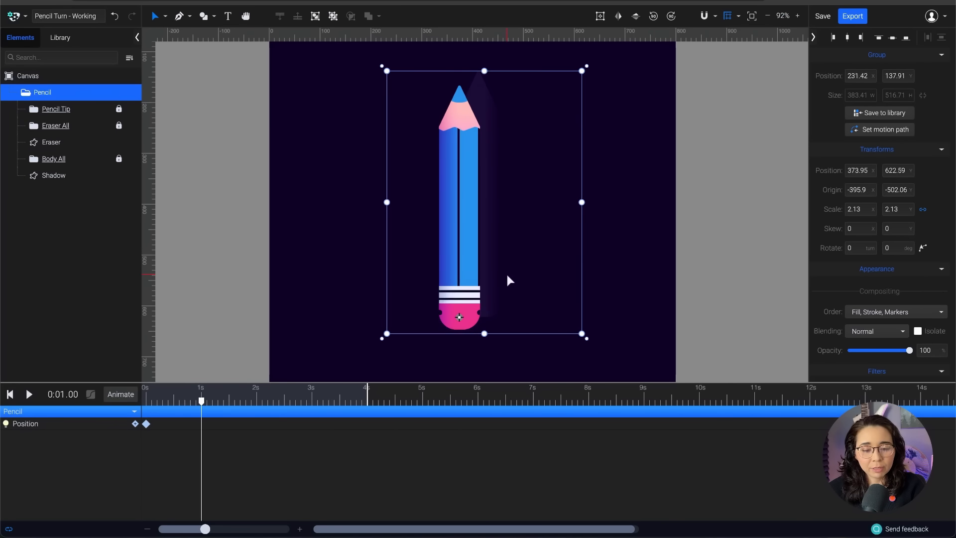
scroll(466, 343, up, 5)
scroll(464, 339, down, 5)
scroll(405, 312, up, 10)
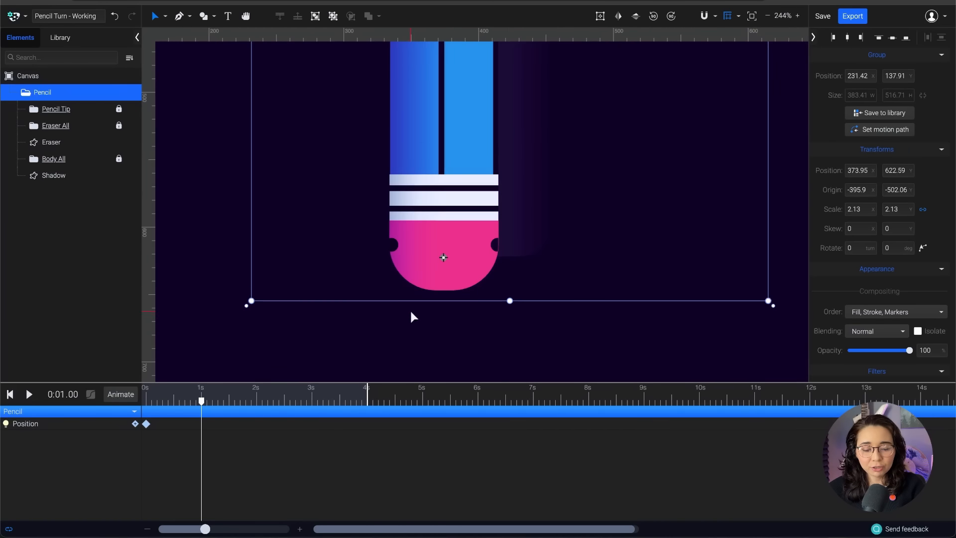
scroll(507, 149, down, 8)
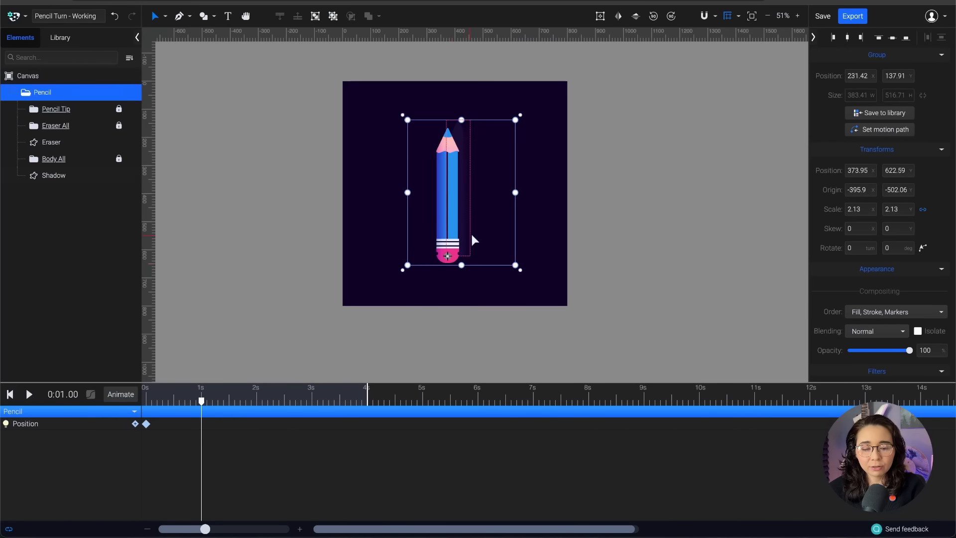
scroll(438, 234, up, 3)
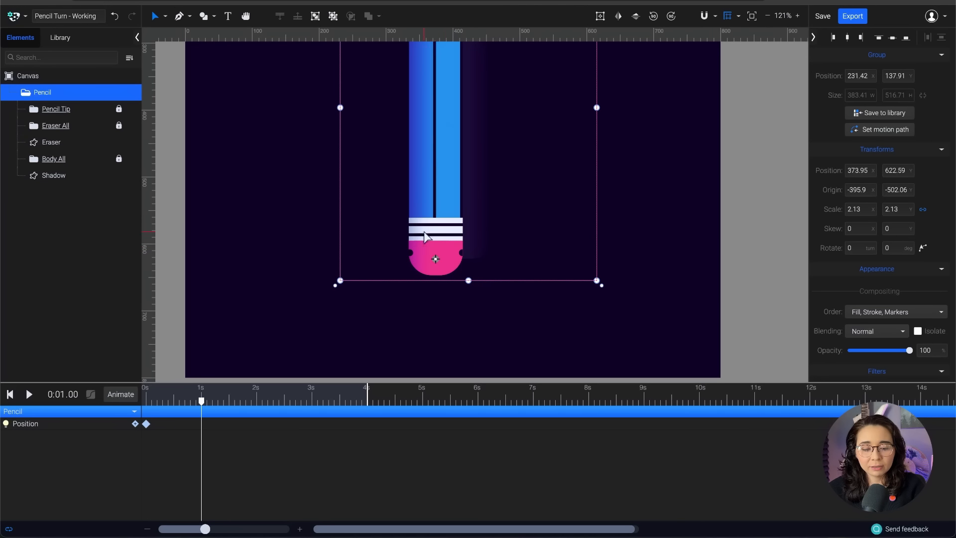
scroll(429, 281, up, 3)
scroll(429, 282, down, 4)
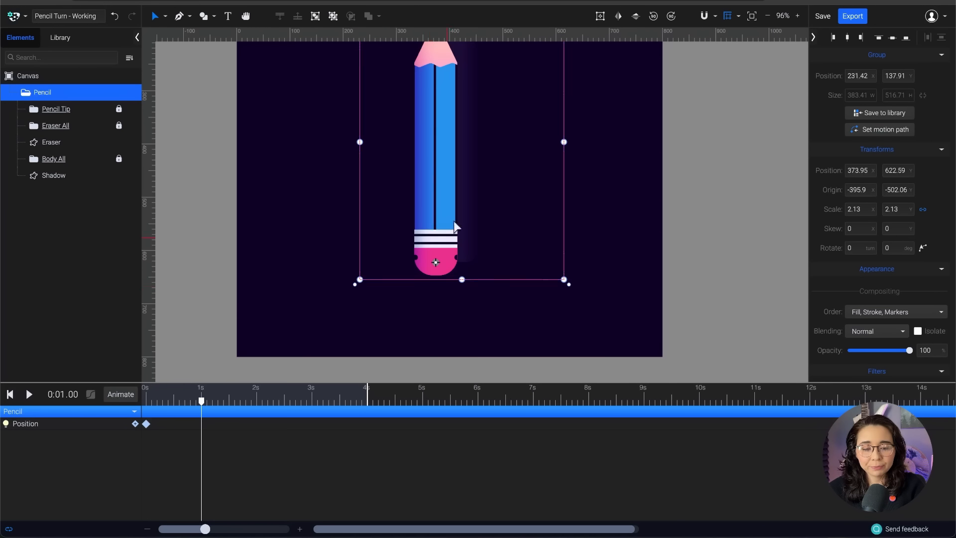
scroll(498, 164, down, 1)
key(space)
drag(582, 141, 579, 197)
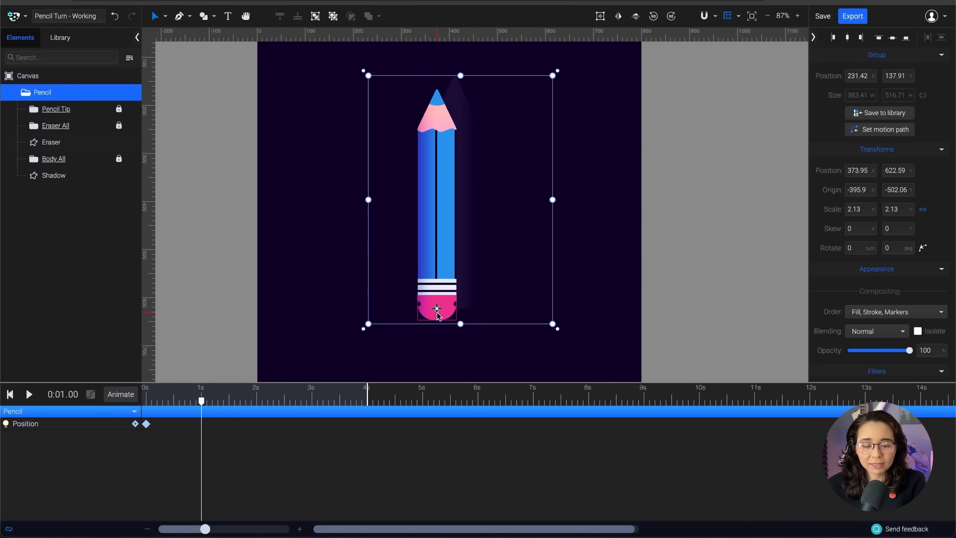
scroll(426, 330, up, 5)
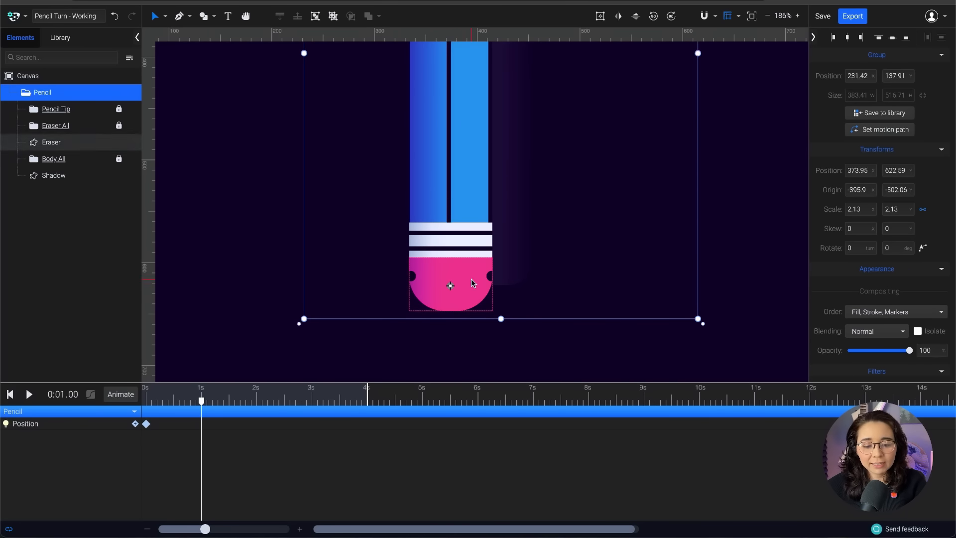
mouse_move(471, 279)
mouse_down()
mouse_move(471, 256)
mouse_move(438, 210)
mouse_up()
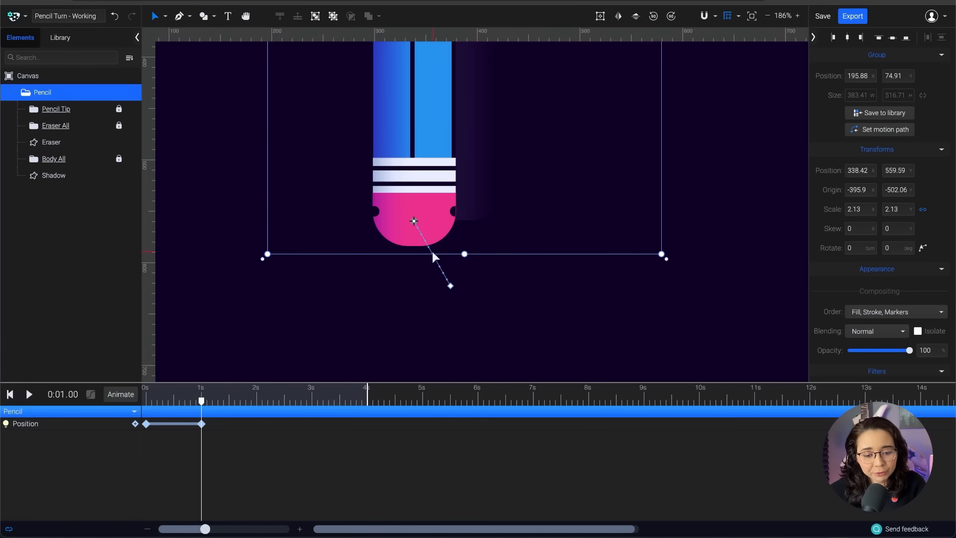
drag(433, 257, 444, 249)
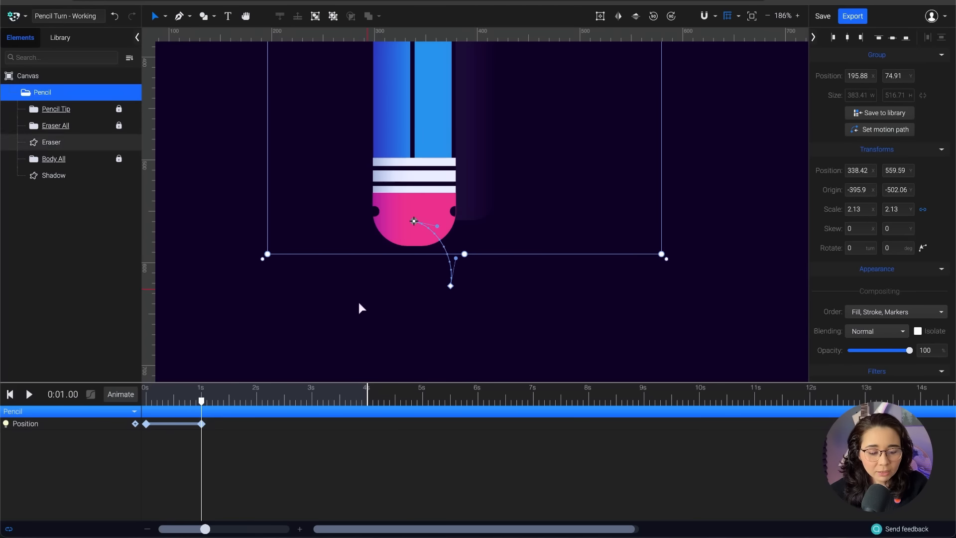
Place the Pencil group lower and further left at 2.5 s, with its path point at about X 306, Y 662, and curve that path segment
mouse_move(201, 401)
mouse_down()
mouse_move(279, 436)
mouse_move(286, 452)
mouse_up()
drag(393, 319, 428, 299)
mouse_move(453, 163)
mouse_down()
mouse_move(408, 236)
mouse_move(403, 264)
mouse_move(431, 269)
mouse_move(413, 230)
mouse_up()
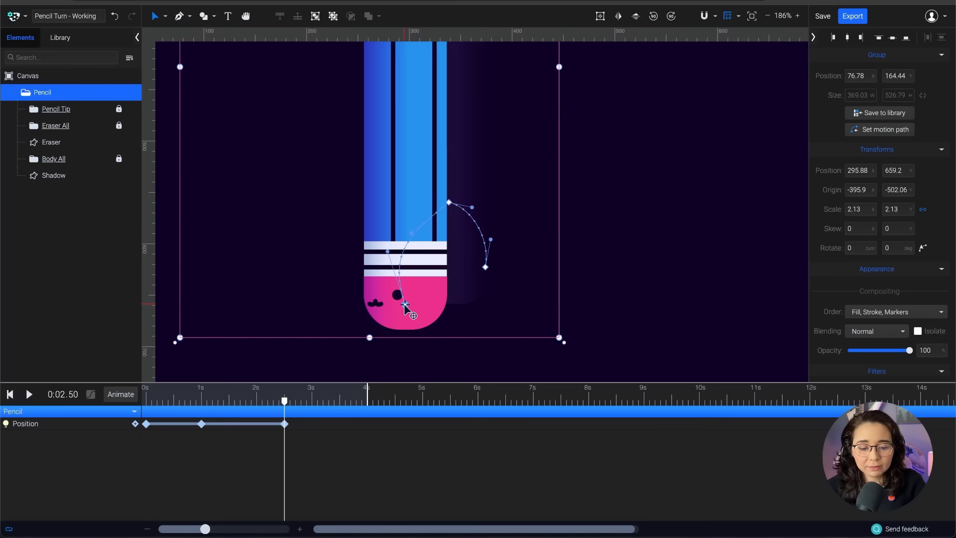
mouse_move(405, 303)
mouse_down()
mouse_move(427, 312)
mouse_move(415, 308)
mouse_up()
drag(414, 244, 414, 239)
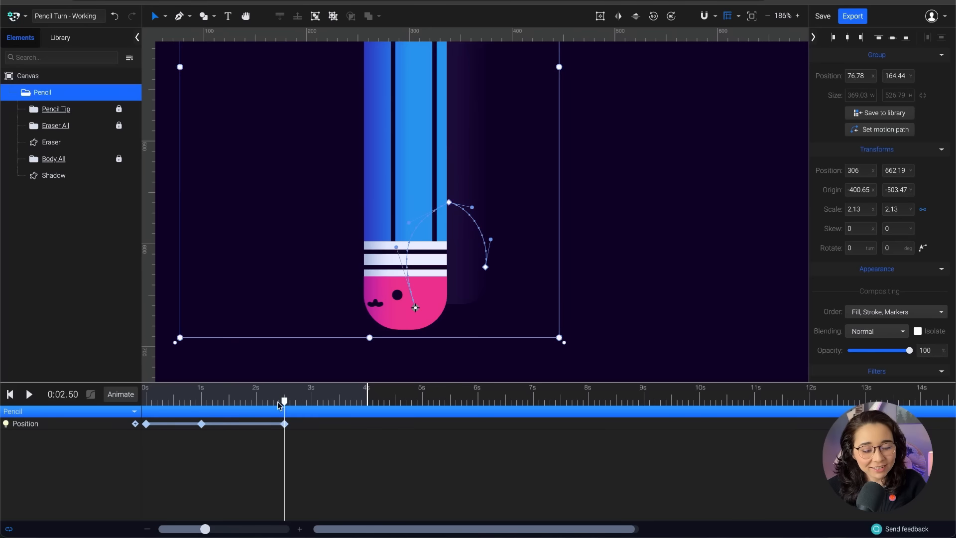
Copy the Pencil's 0 s Position keyframe to 4 s and curve the last path segment to close the loop
click(370, 414)
click(147, 424)
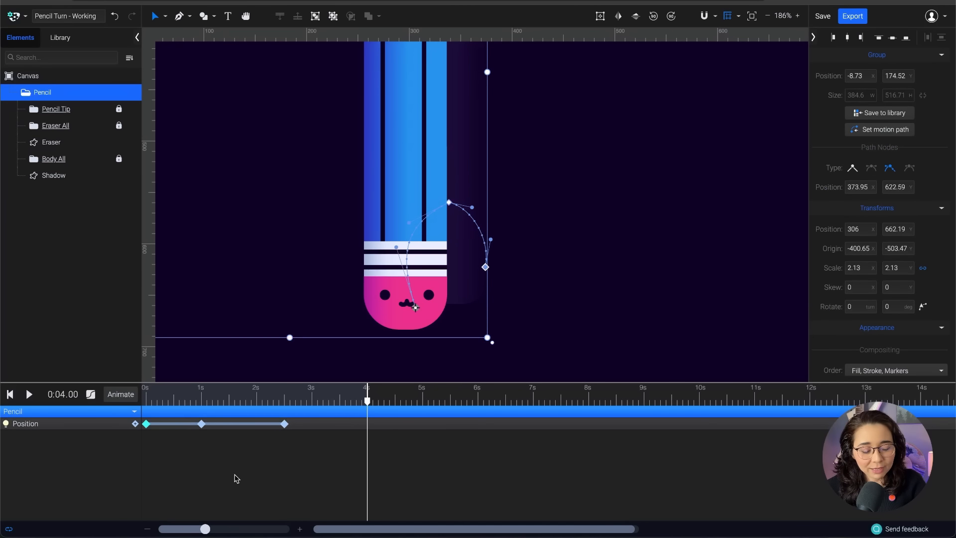
key(ctrl+v)
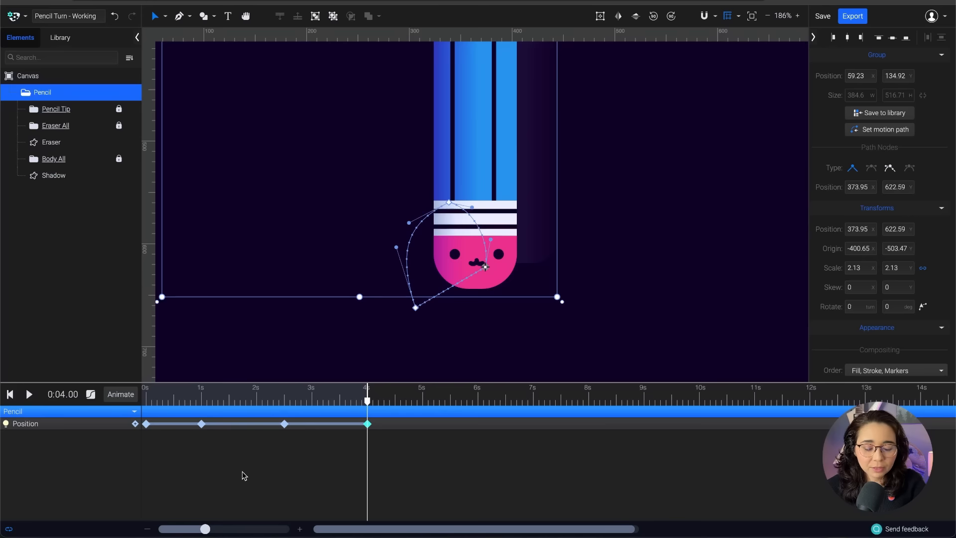
drag(450, 287, 465, 310)
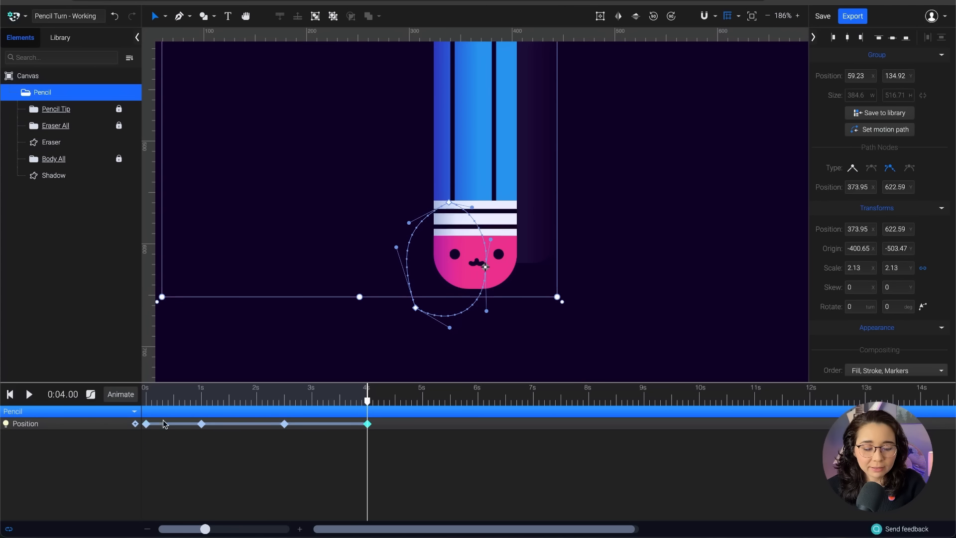
Play back the animation to review the pencil's turning and floating movement along its motion path
scroll(423, 277, down, 5)
scroll(485, 190, up, 5)
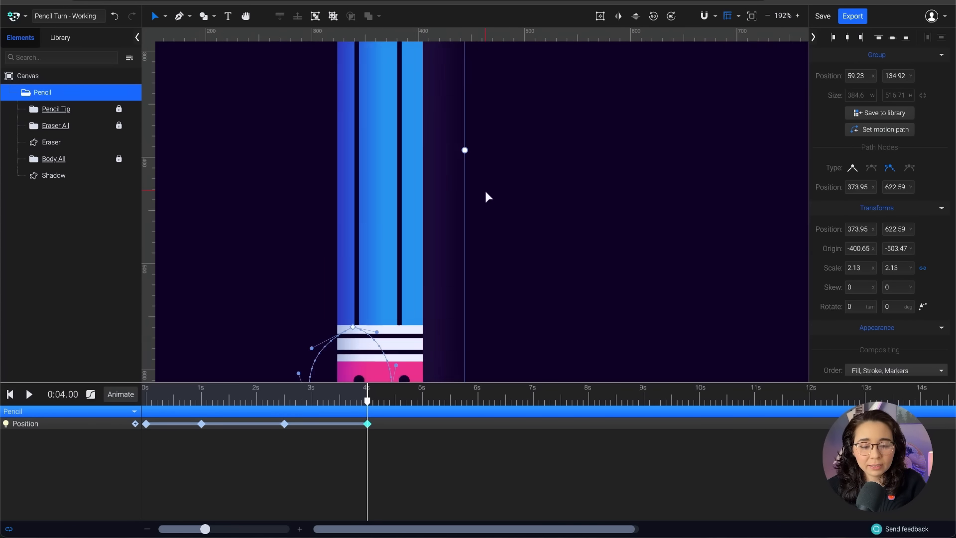
scroll(523, 226, down, 5)
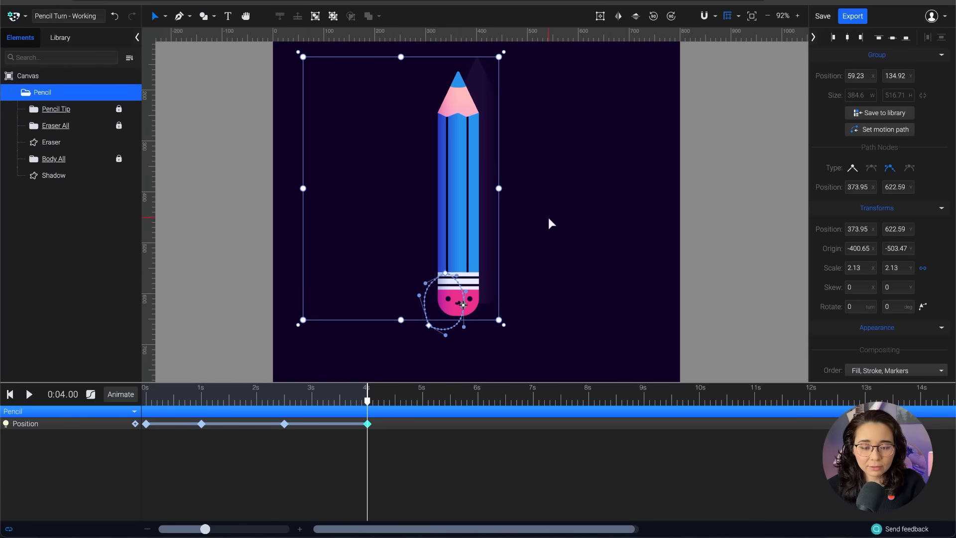
click(547, 215)
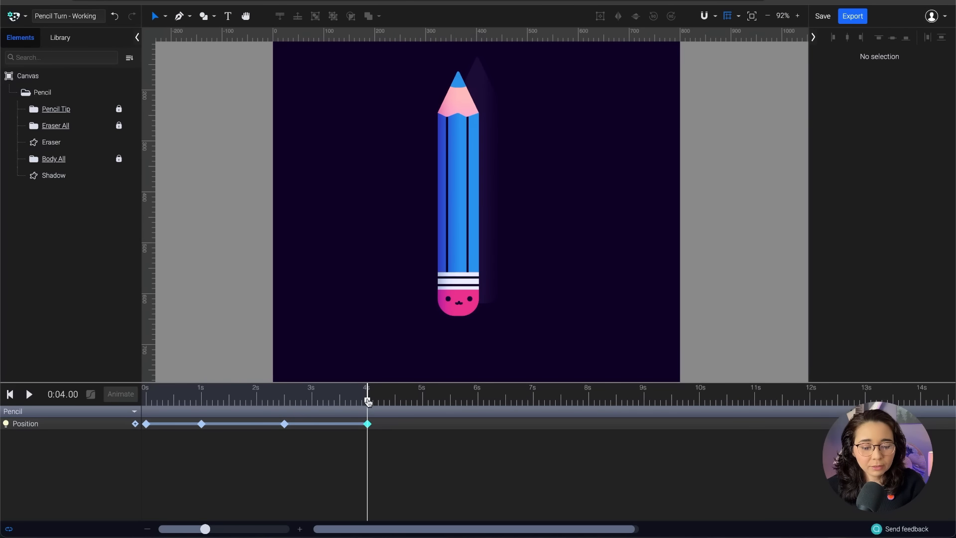
key(space)
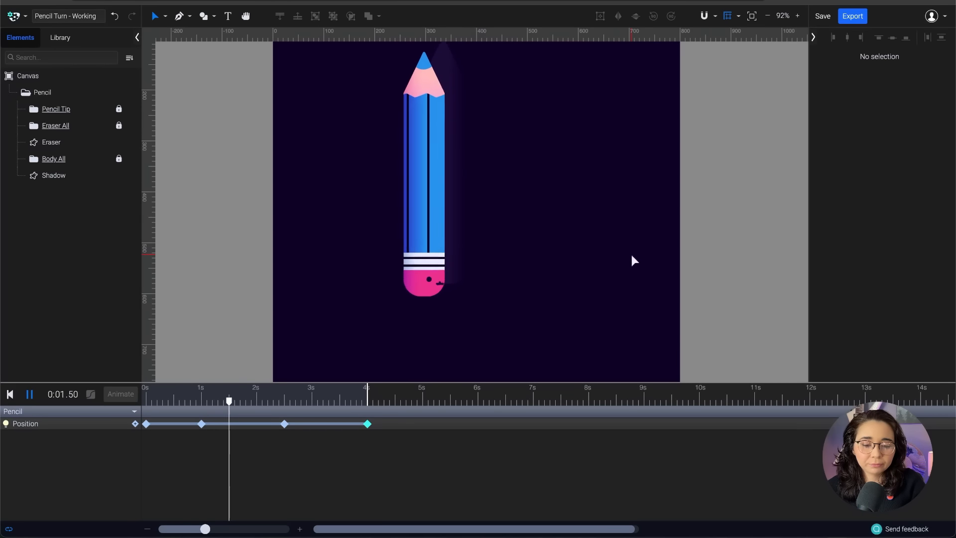
key(space)
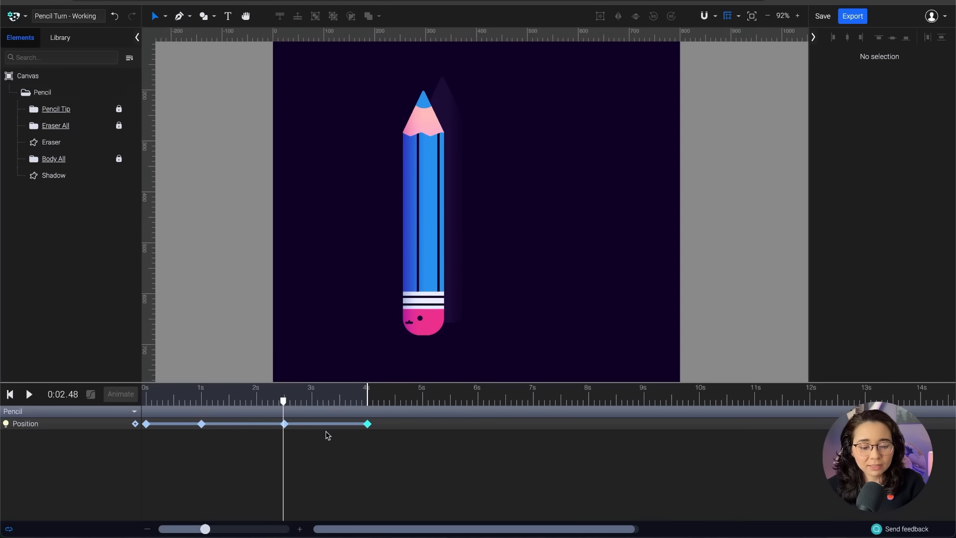
mouse_move(282, 406)
mouse_down()
mouse_move(207, 406)
mouse_move(284, 438)
mouse_move(184, 452)
mouse_move(158, 446)
mouse_move(207, 444)
mouse_up()
key(space)
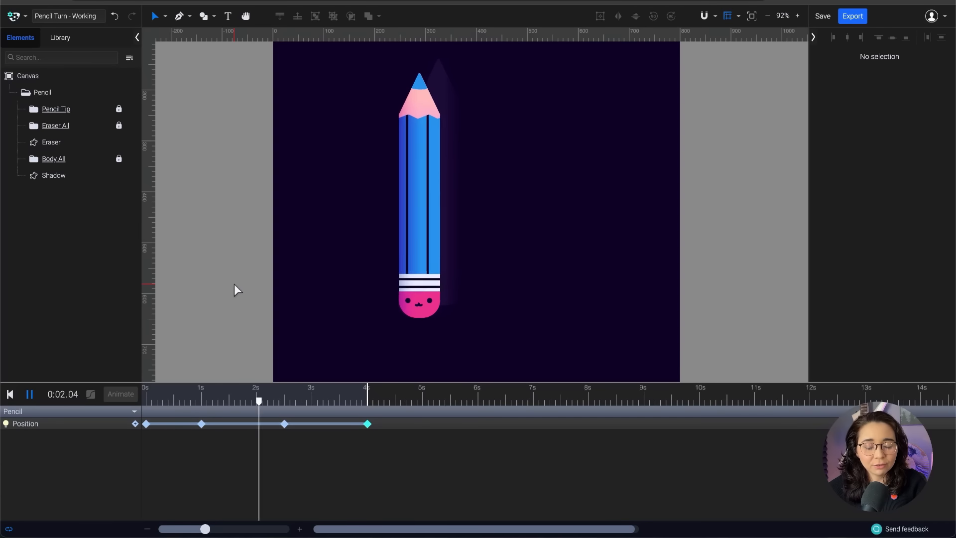
key(space)
Animate the rotation of the whole Pencil group with a first keyframe at 0 s and set it to -10° at 2 s
drag(297, 405, 117, 406)
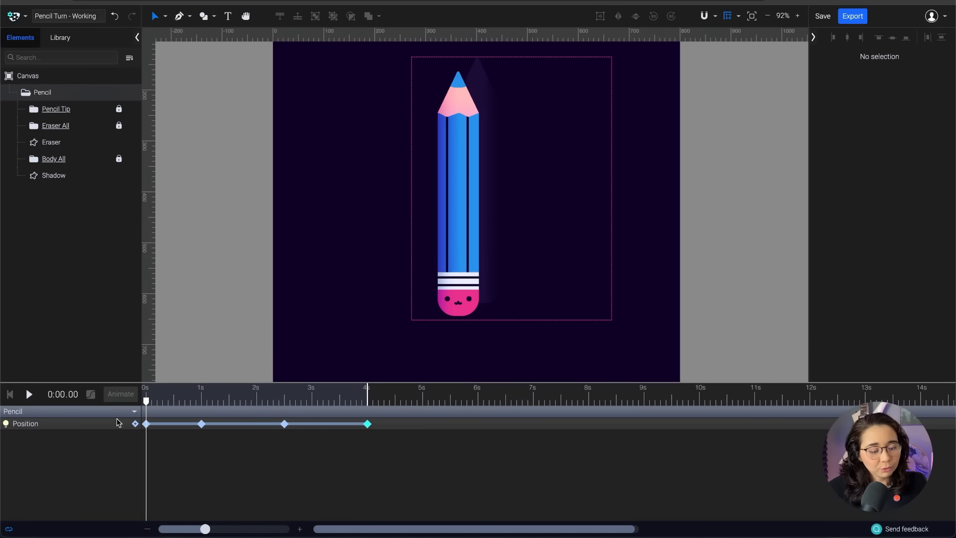
click(96, 424)
click(119, 395)
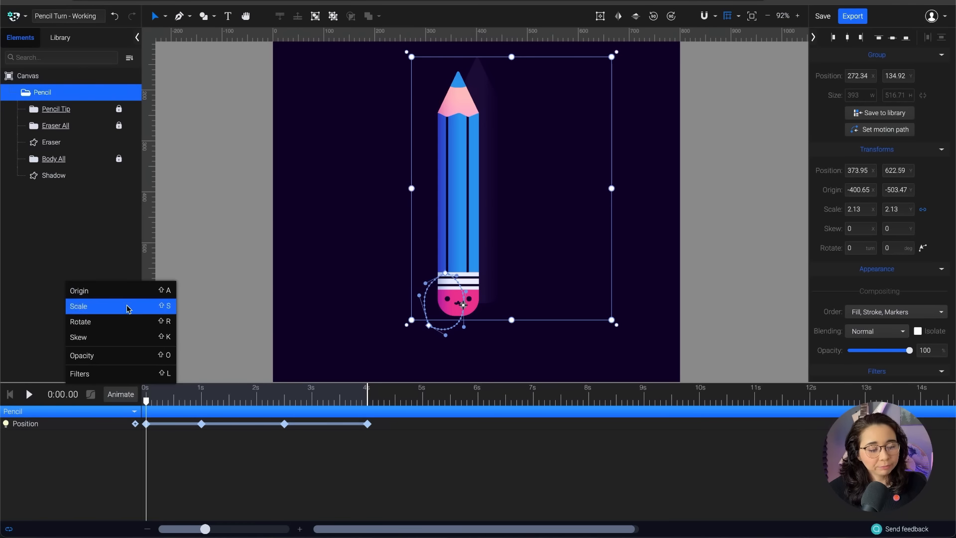
click(127, 322)
click(147, 437)
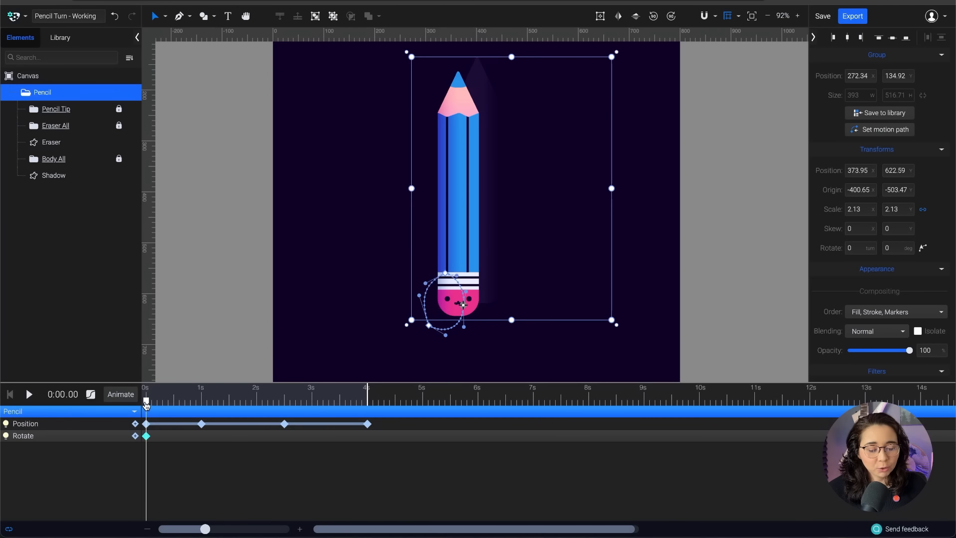
drag(146, 404, 256, 403)
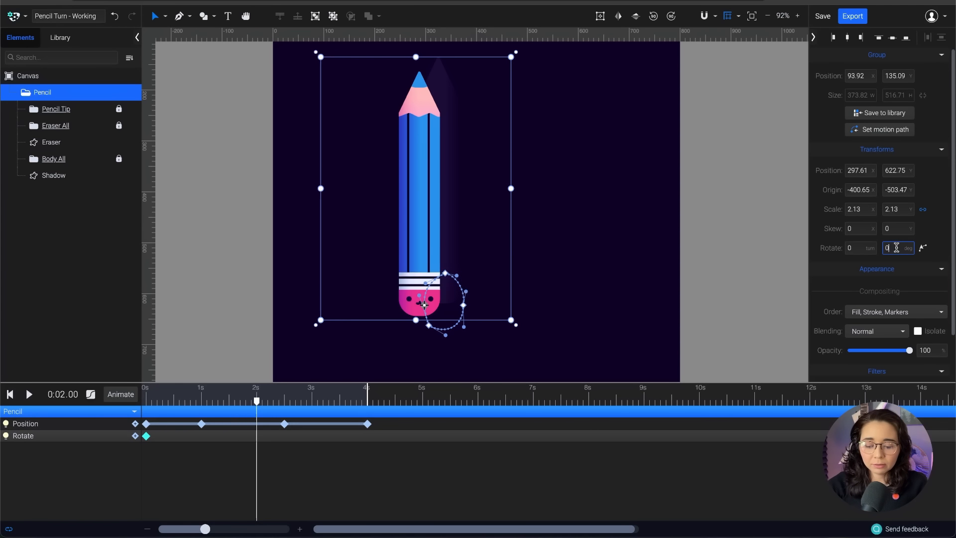
key(Return)
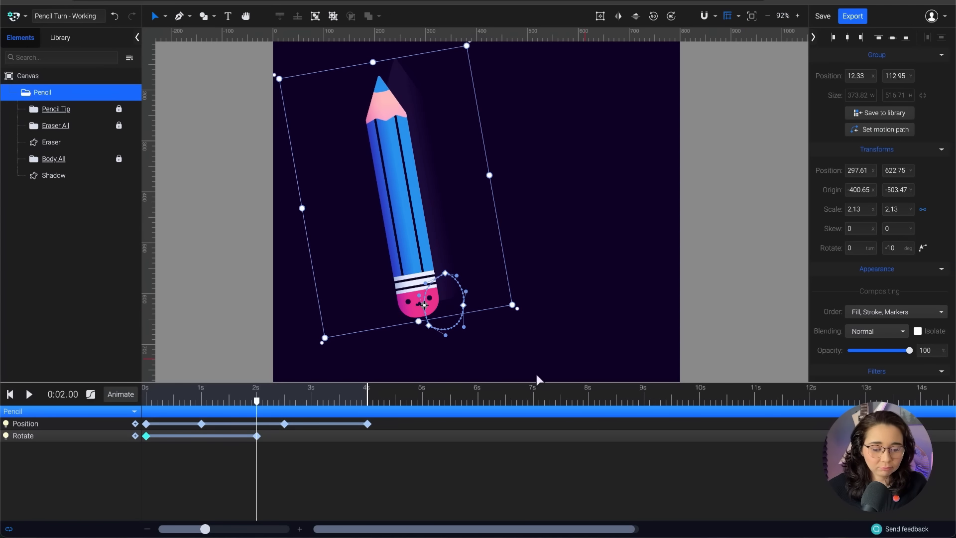
Set the Pencil group's rotation to 10° at both 0 s and 4 s, and play back the swaying loop
mouse_move(257, 403)
mouse_down()
mouse_move(367, 403)
mouse_move(147, 404)
mouse_up()
click(895, 246)
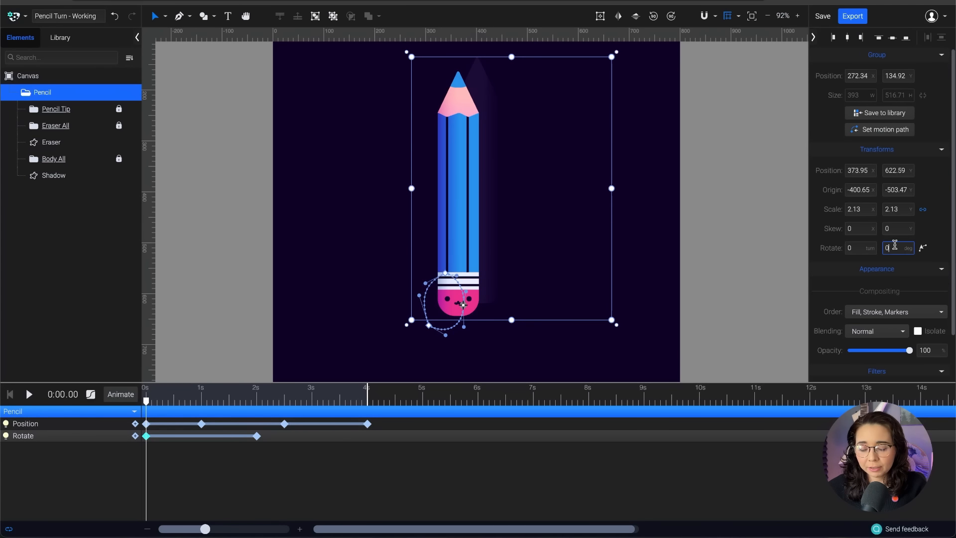
text(10)
key(Return)
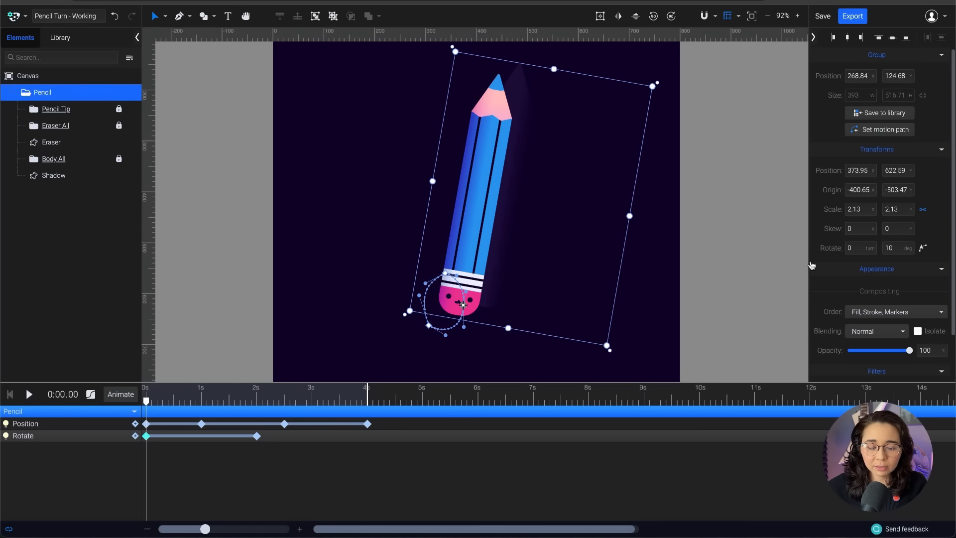
mouse_move(147, 401)
mouse_down()
mouse_move(284, 402)
mouse_move(370, 429)
mouse_up()
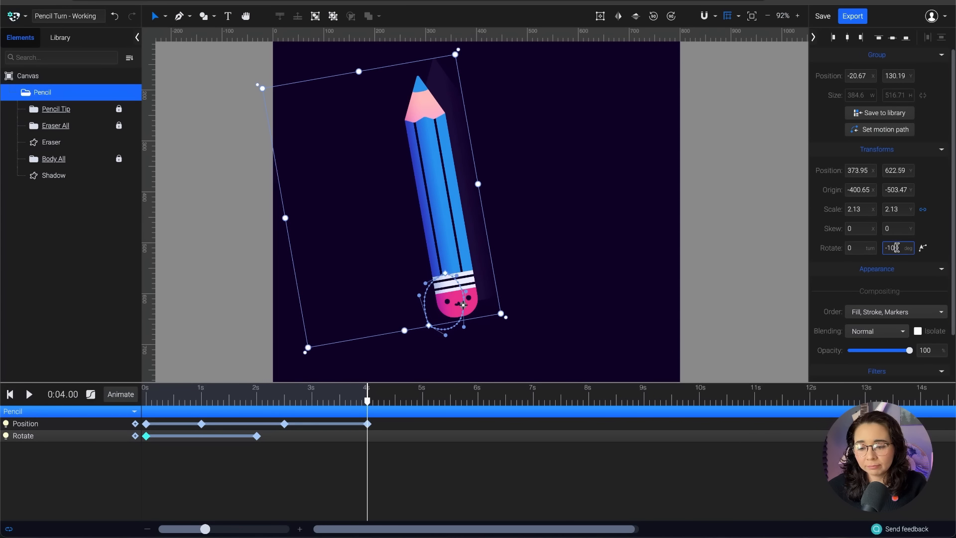
key(Return)
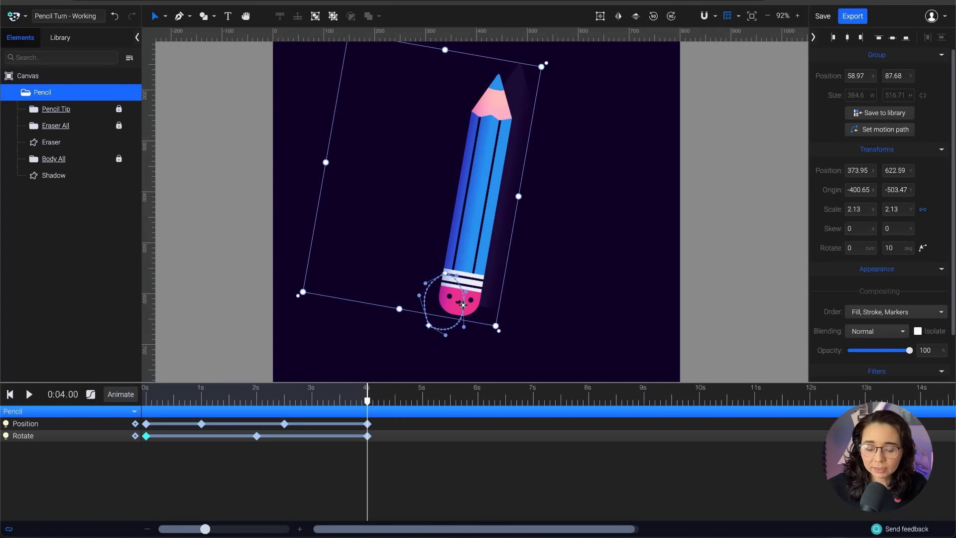
key(space)
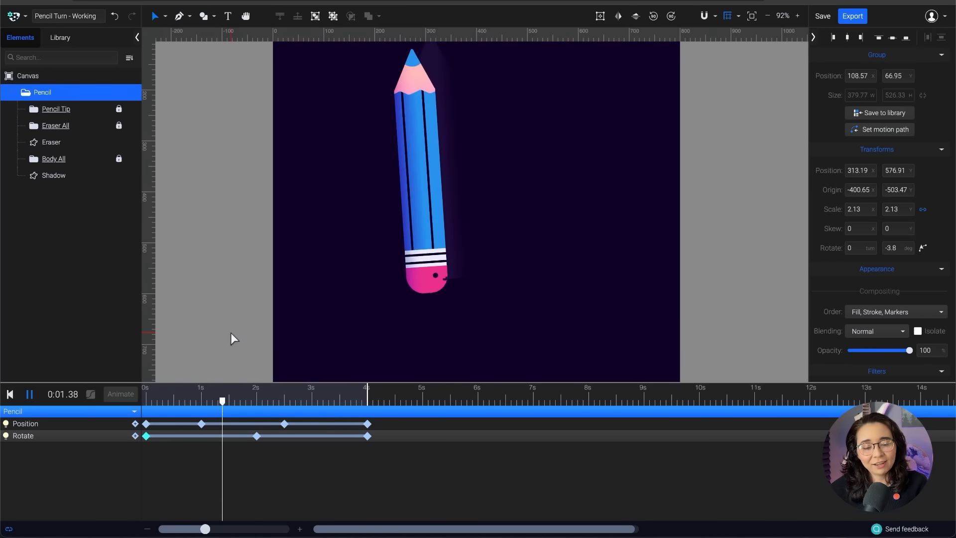
key(space)
Set the opacity of the pencil's Shadow to 100%
scroll(299, 241, up, 1)
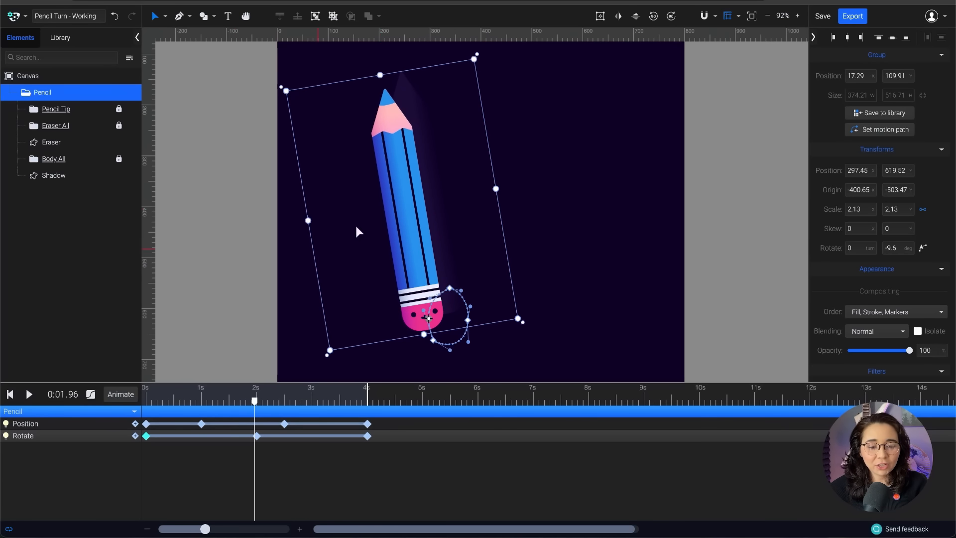
click(542, 165)
scroll(438, 65, up, 5)
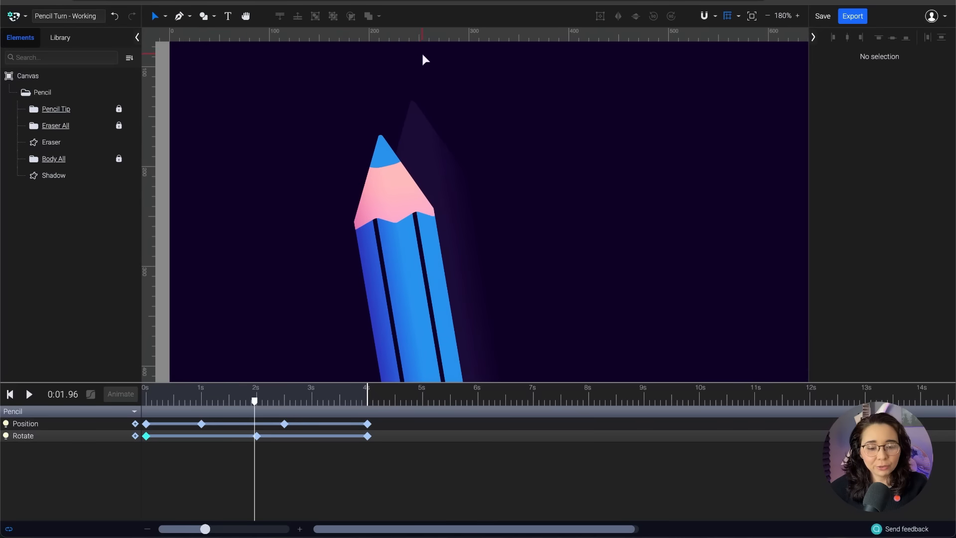
click(66, 178)
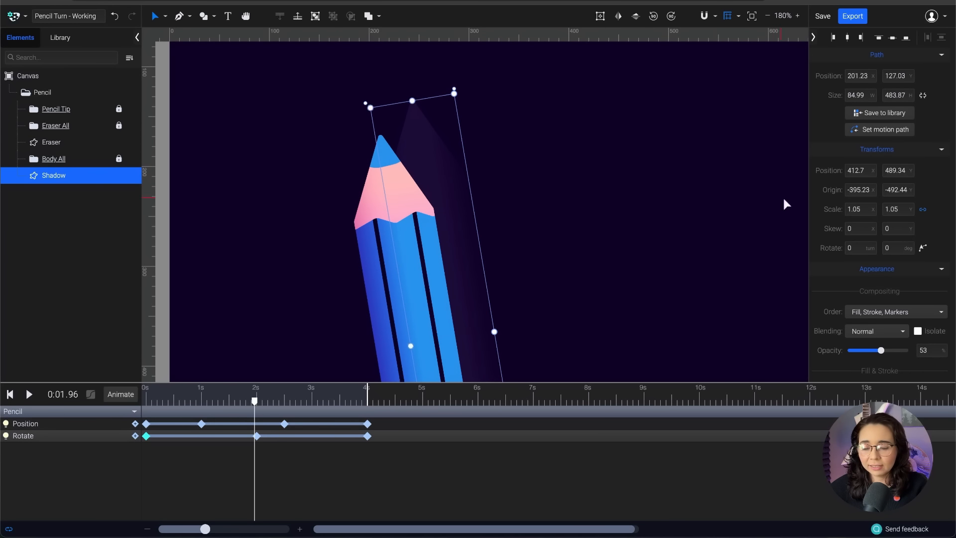
scroll(901, 200, down, 5)
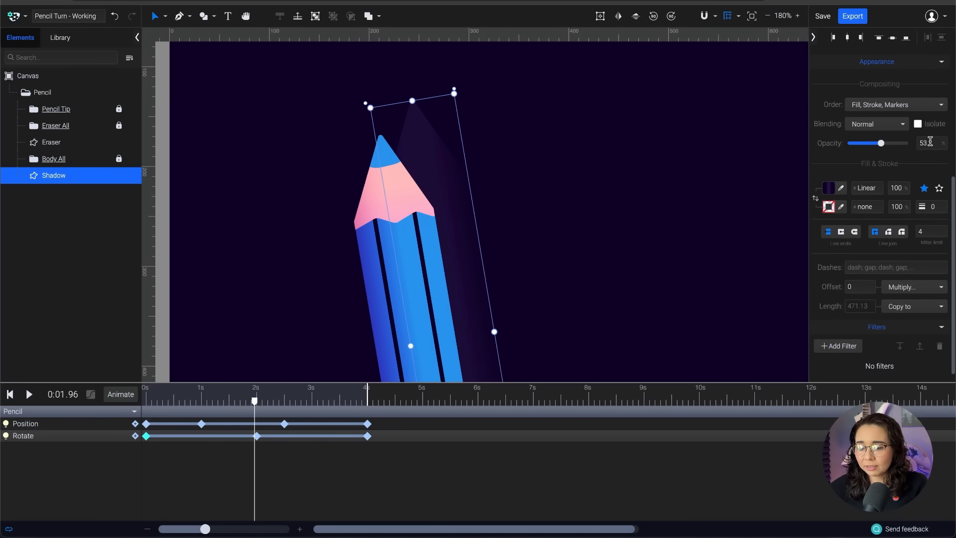
drag(891, 145, 946, 147)
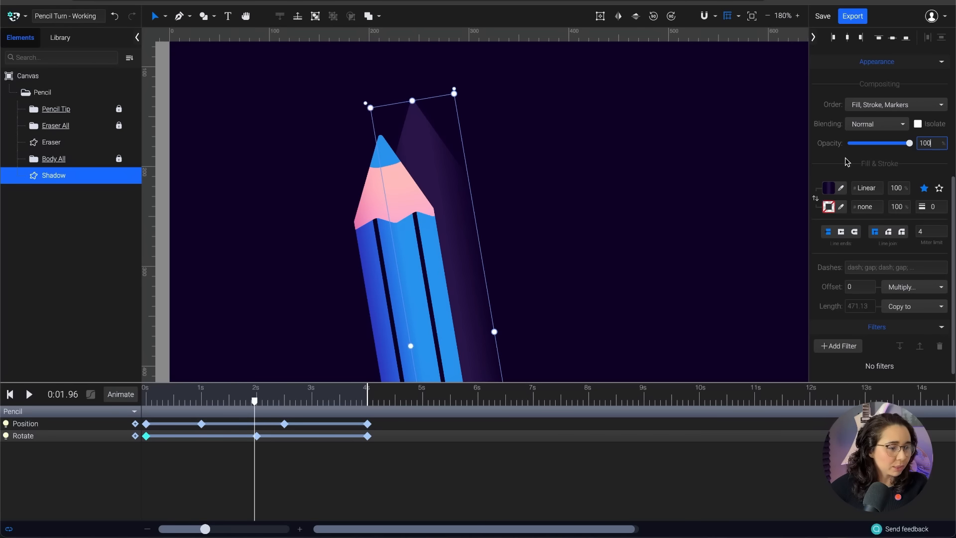
click(670, 178)
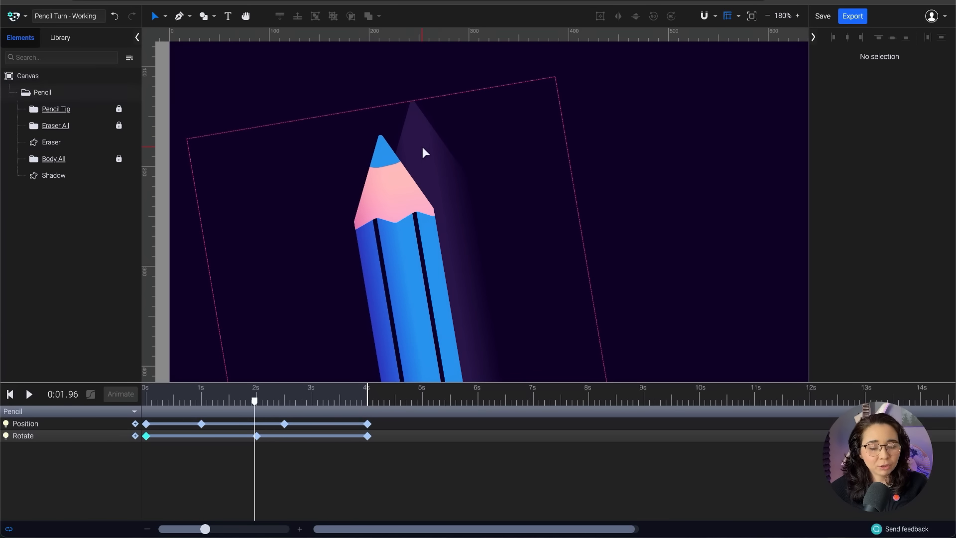
Select the Shadow and scrub between 0 s and 4 s to examine how it follows the swaying pencil
click(65, 176)
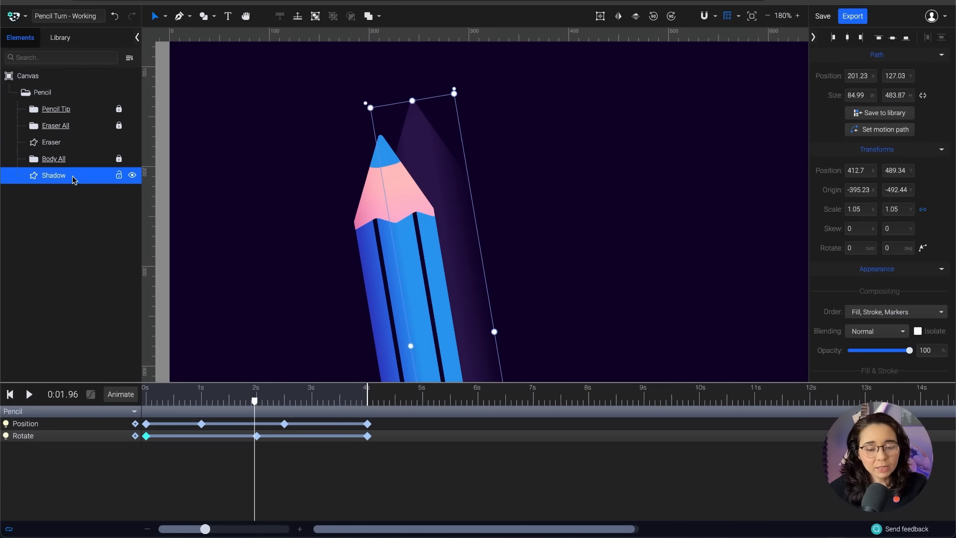
scroll(512, 139, down, 5)
scroll(512, 139, down, 1)
scroll(519, 224, up, 2)
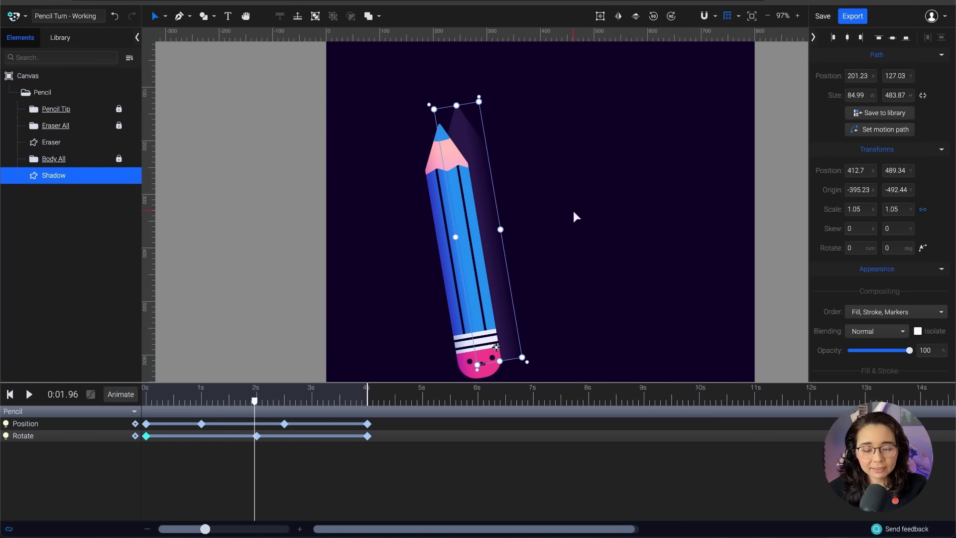
key(space)
drag(574, 211, 544, 182)
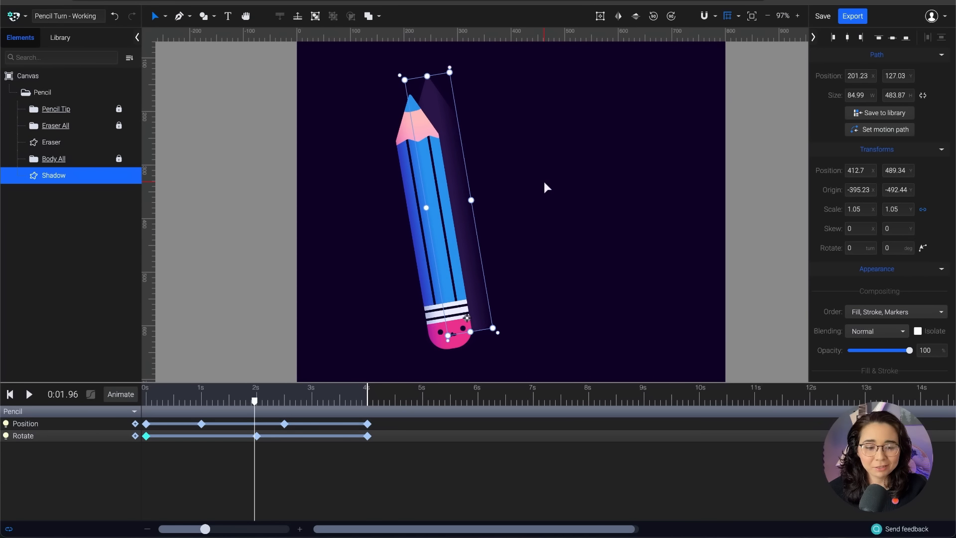
drag(255, 401, 146, 400)
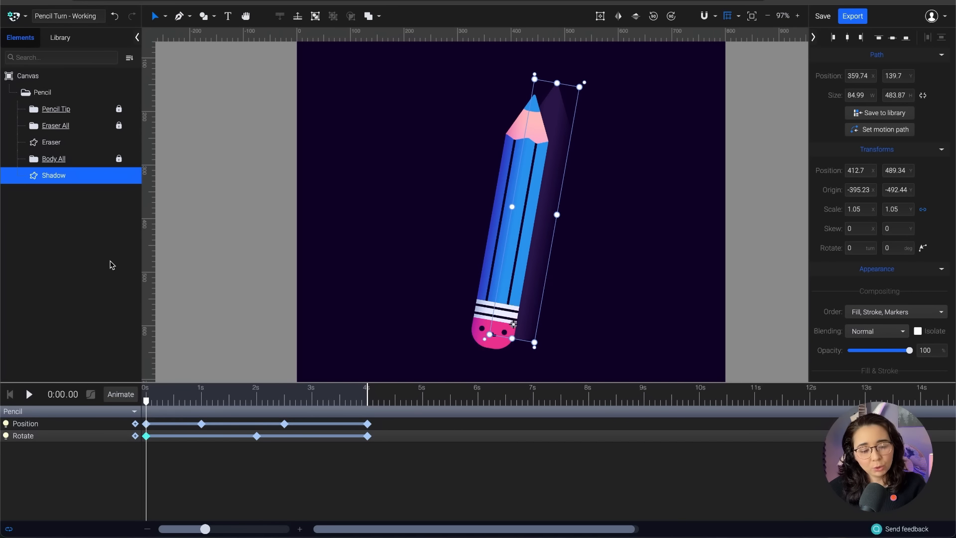
drag(147, 402, 367, 401)
click(173, 437)
mouse_move(173, 438)
mouse_down()
mouse_move(145, 436)
mouse_move(376, 445)
mouse_move(135, 452)
mouse_up()
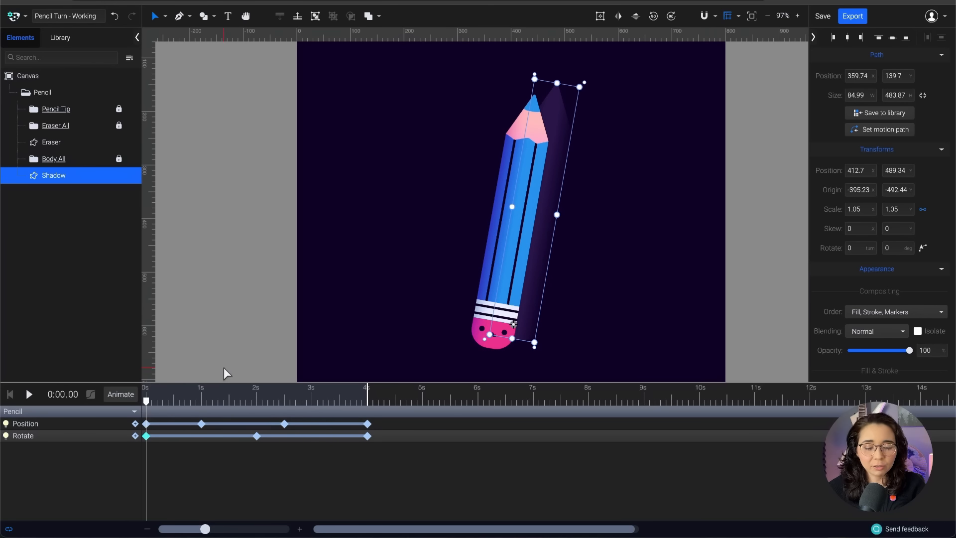
mouse_move(146, 404)
mouse_down()
mouse_move(200, 426)
mouse_move(371, 448)
mouse_move(137, 448)
mouse_up()
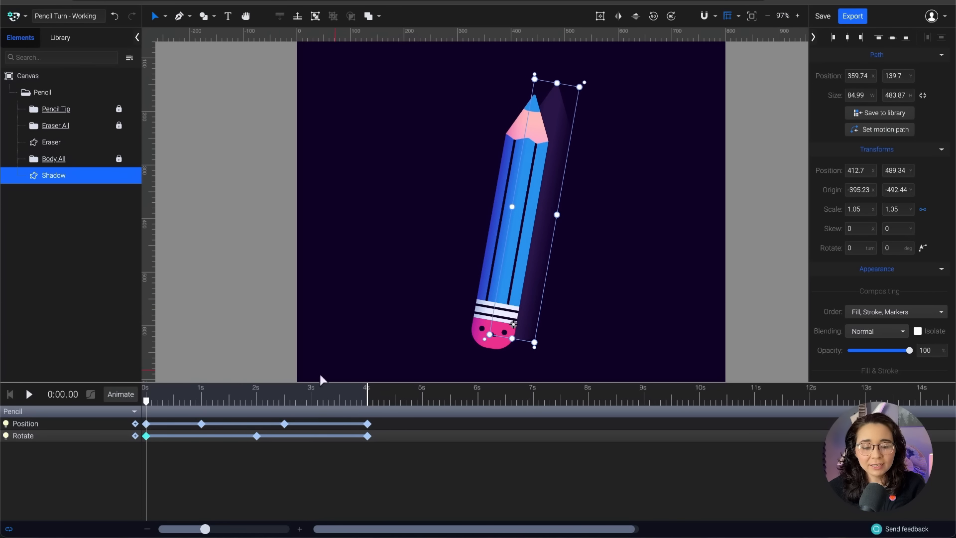
mouse_move(153, 402)
mouse_down()
mouse_move(233, 431)
mouse_move(369, 443)
mouse_move(147, 437)
mouse_up()
click(135, 436)
click(367, 437)
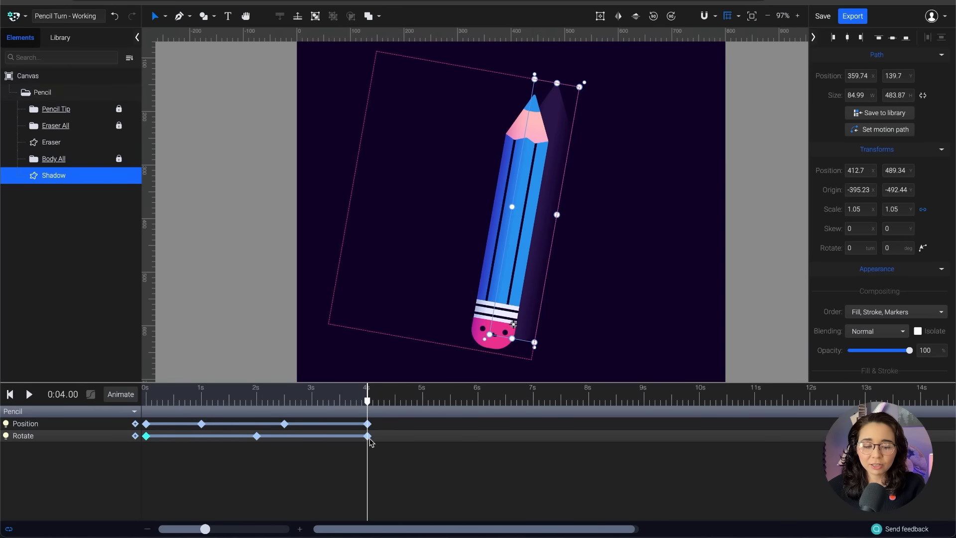
drag(371, 442, 146, 438)
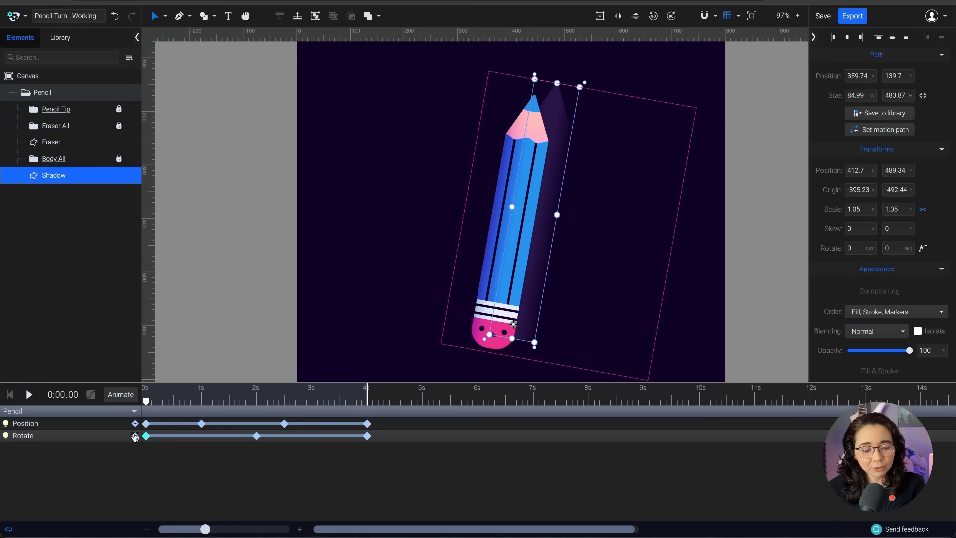
Animate the Shadow's position from 0 s, moving it to the pencil's left side at 2 s, to about X 377, Y 499
click(124, 402)
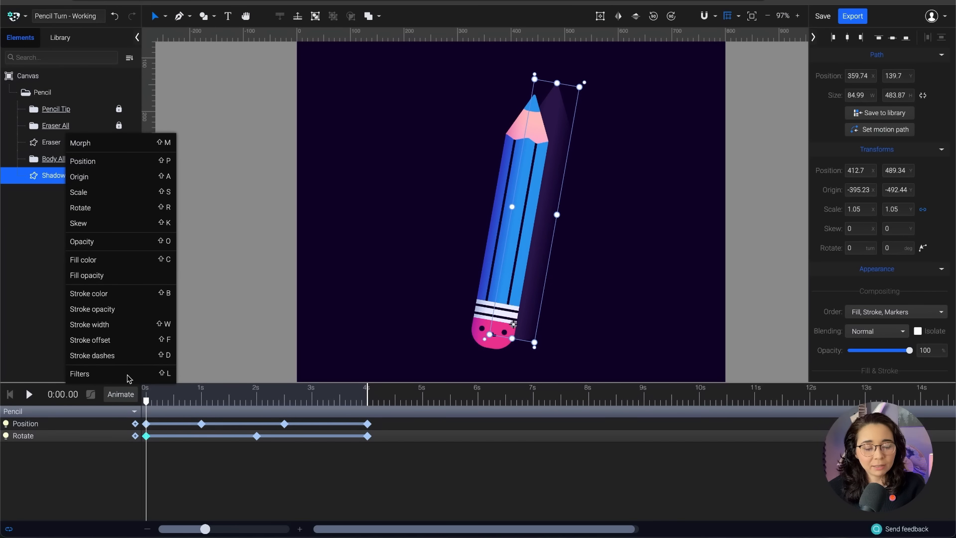
click(133, 162)
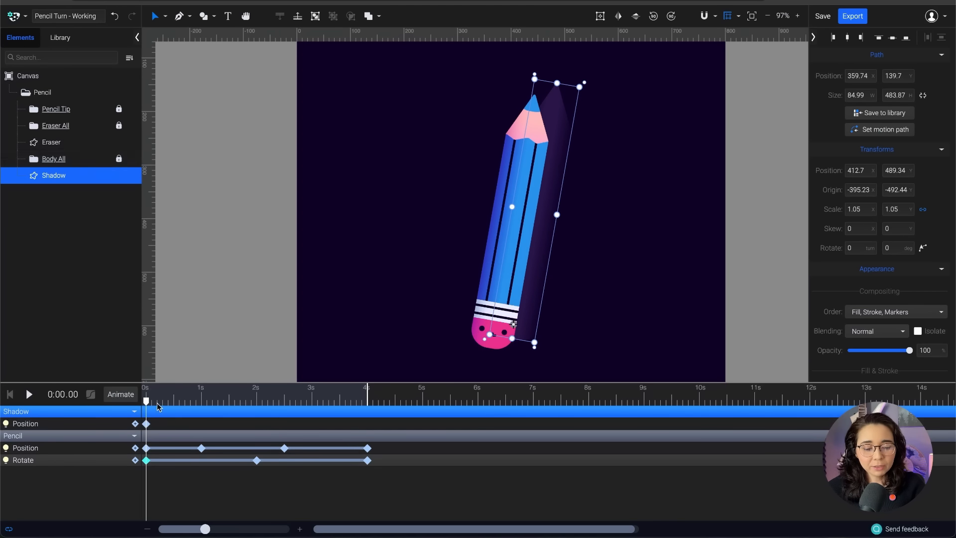
mouse_move(146, 401)
mouse_down()
mouse_move(246, 404)
mouse_move(257, 425)
mouse_up()
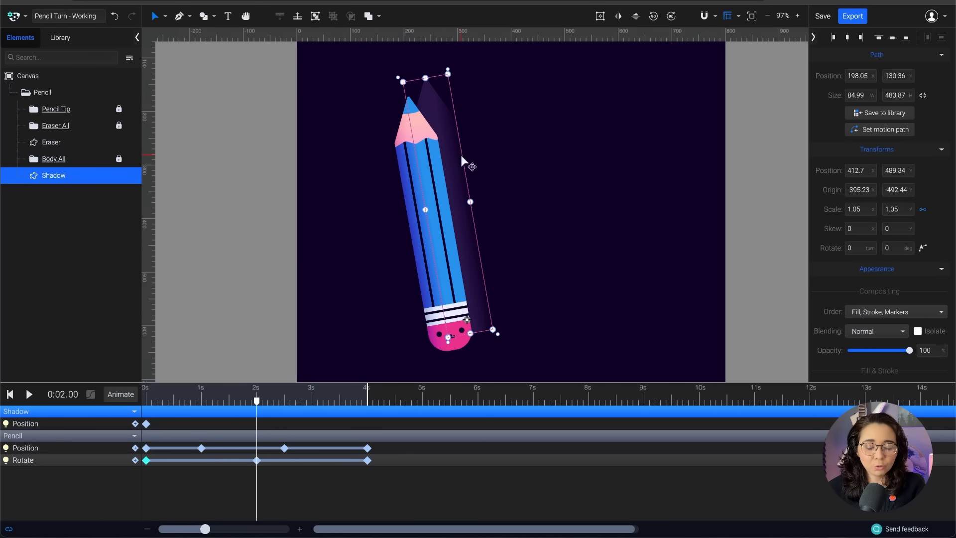
drag(461, 155, 422, 172)
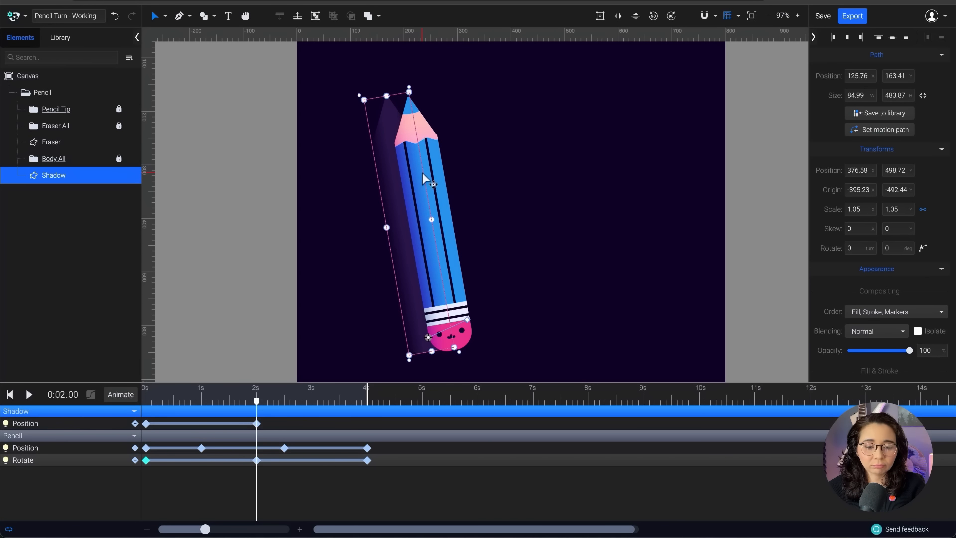
Copy the Shadow's position keyframe from 0 s to 4 s to close its loop, and play back the animation
click(146, 424)
drag(269, 407, 366, 406)
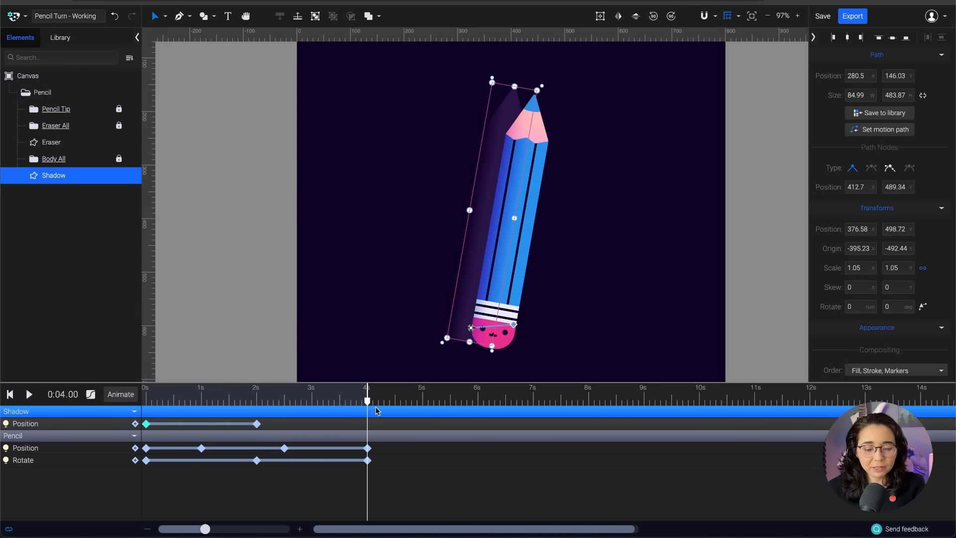
key(ctrl+v)
key(space)
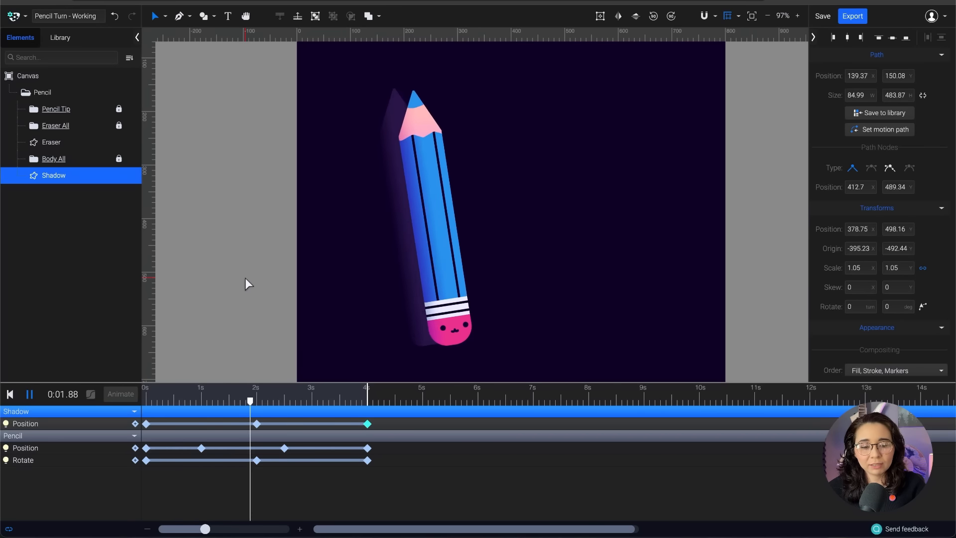
Add a scale animation to the Shadow at 0 s and copy its 1.05 keyframe to 1 s
drag(156, 401, 142, 404)
click(120, 394)
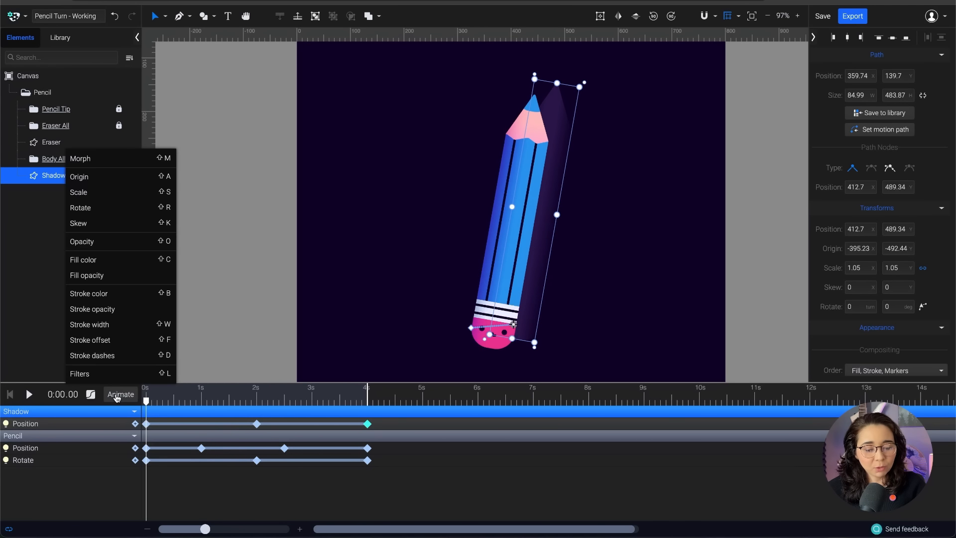
click(105, 193)
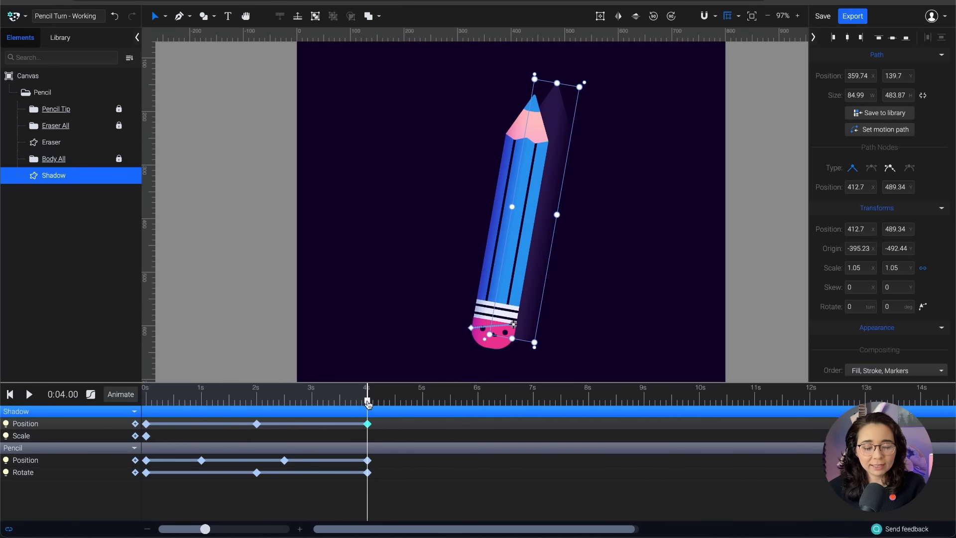
drag(367, 403, 262, 404)
click(263, 422)
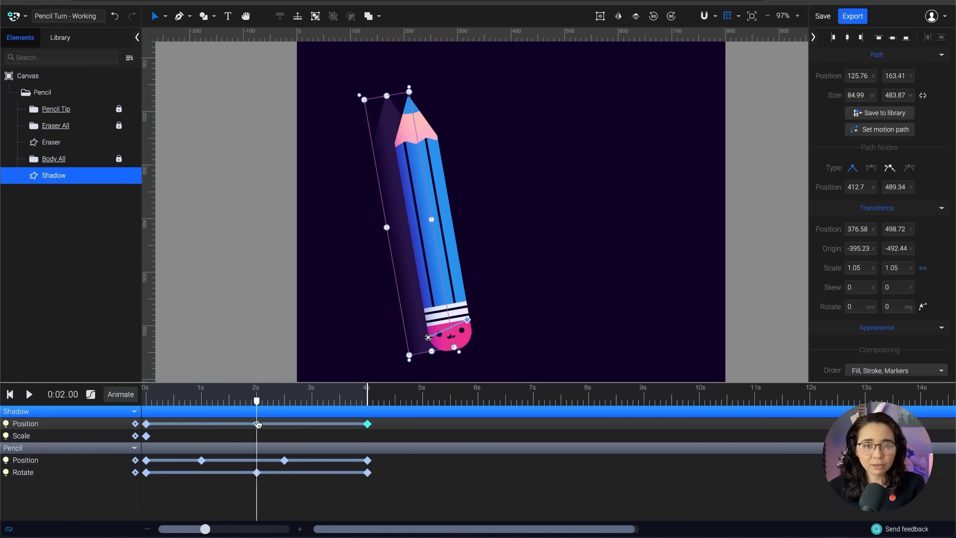
mouse_move(257, 424)
mouse_down()
mouse_move(152, 427)
mouse_move(237, 429)
mouse_move(203, 435)
mouse_up()
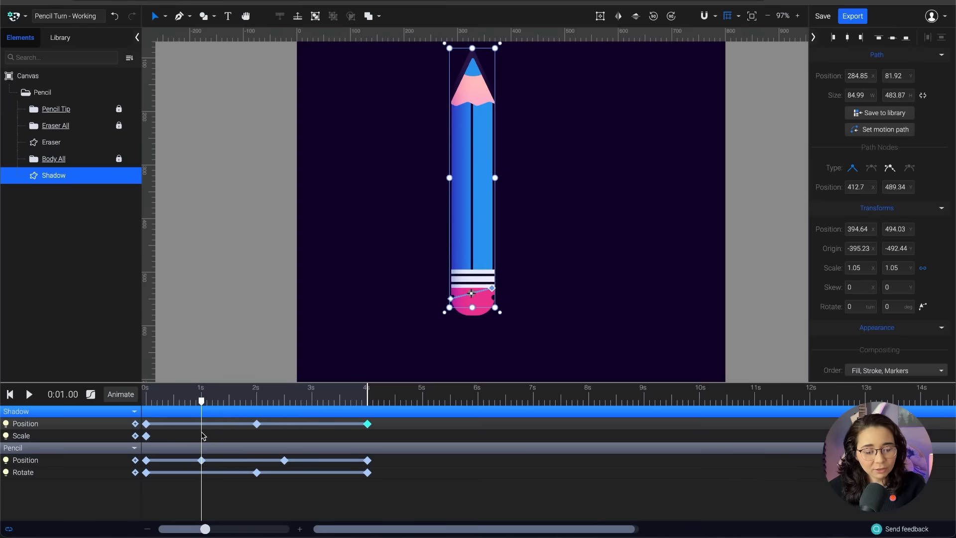
click(147, 436)
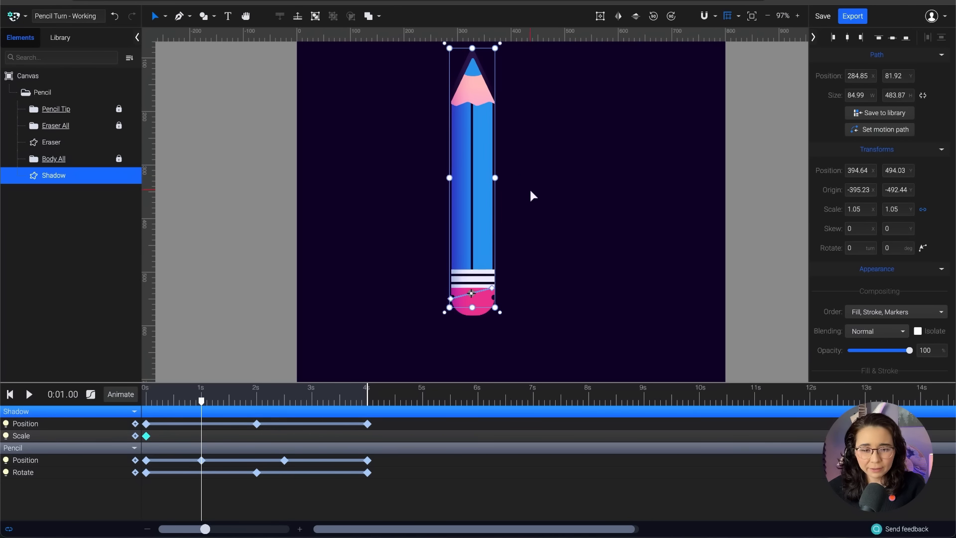
drag(568, 166, 559, 207)
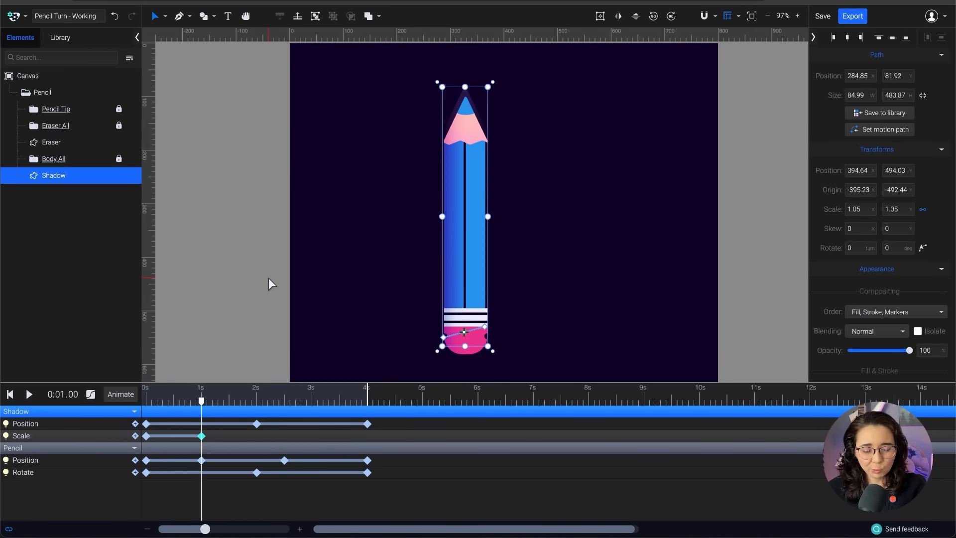
key(Return)
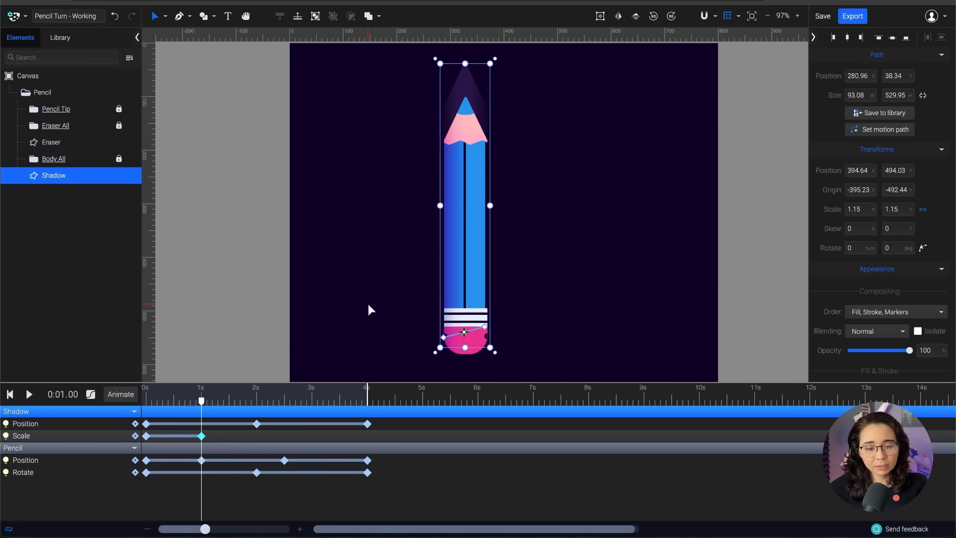
key(ctrl+z)
Set the Shadow's scale at the 0 s keyframe to 1
drag(201, 400, 122, 416)
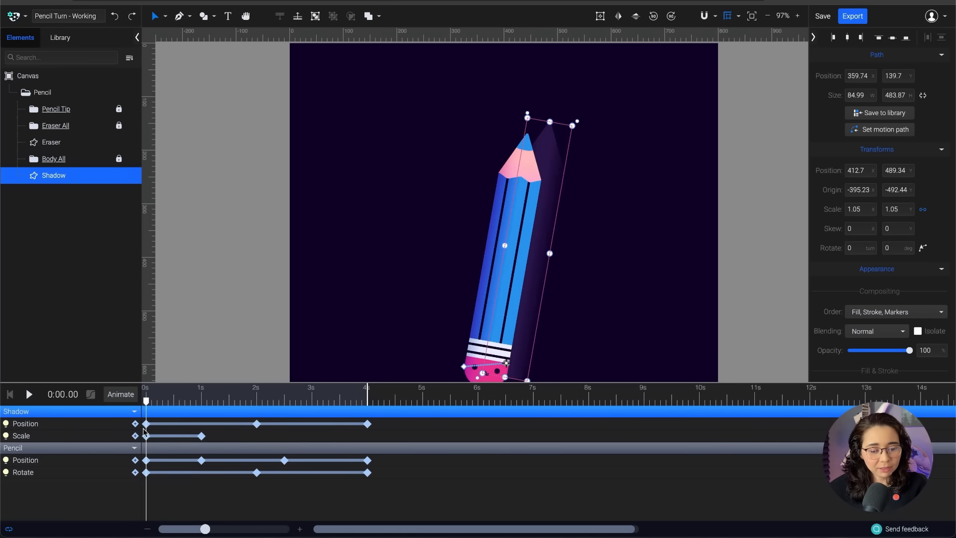
click(146, 435)
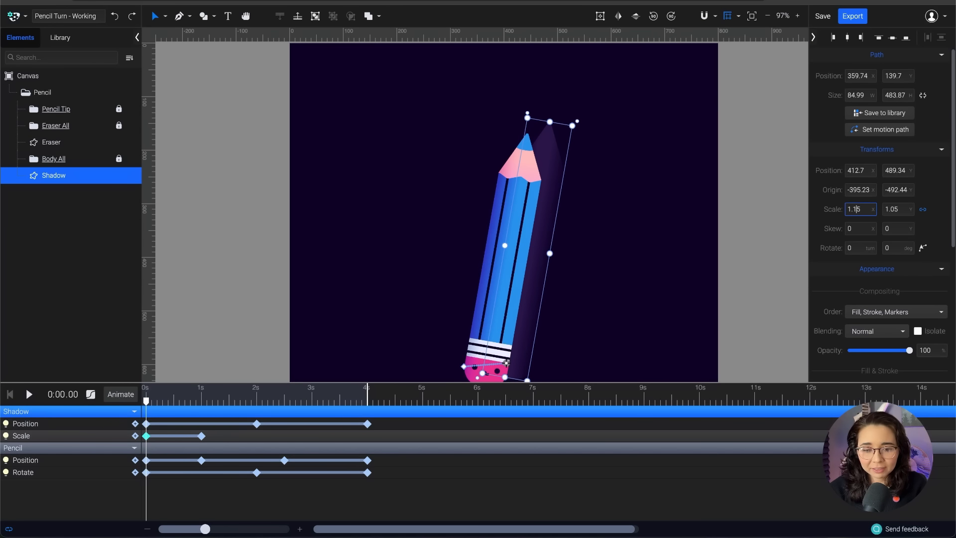
key(Return)
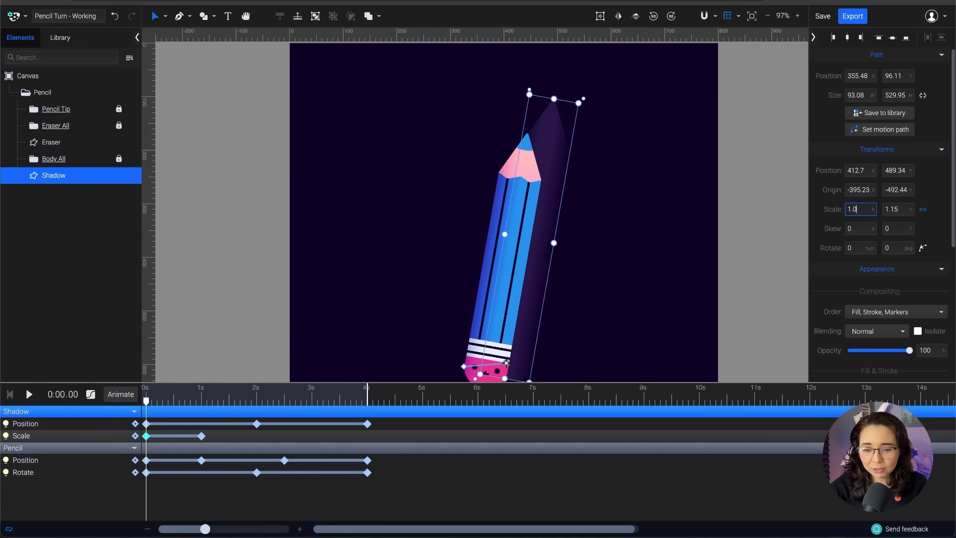
key(Return)
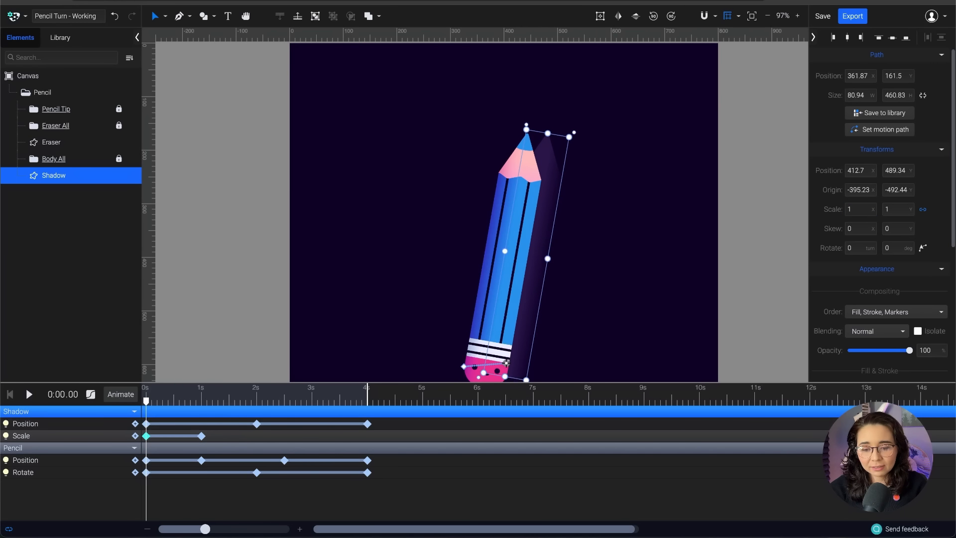
Repeat the Shadow's scale keyframes, copying the 0 s scale of 1 to 2 s and 4 s and the 1.05 scale to 3 s
drag(149, 410, 203, 424)
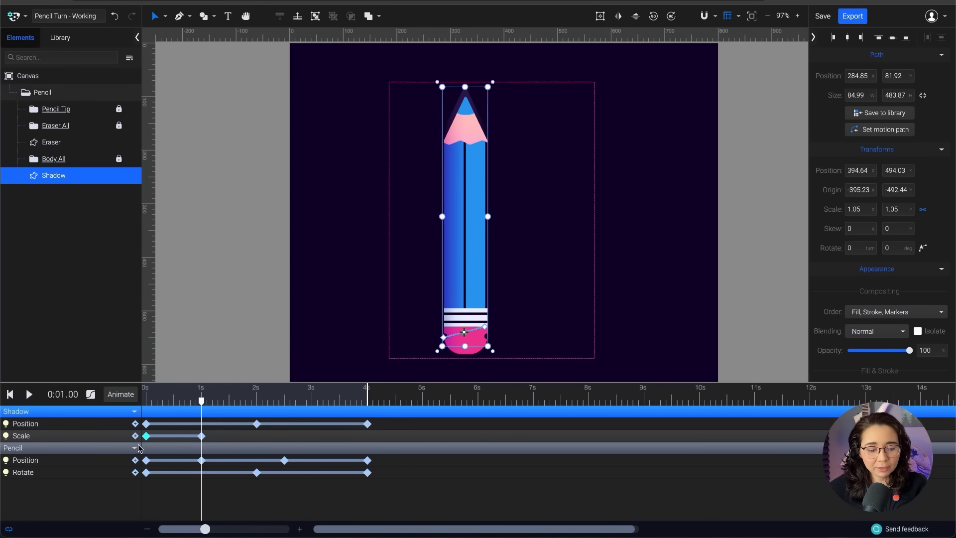
drag(197, 411, 260, 419)
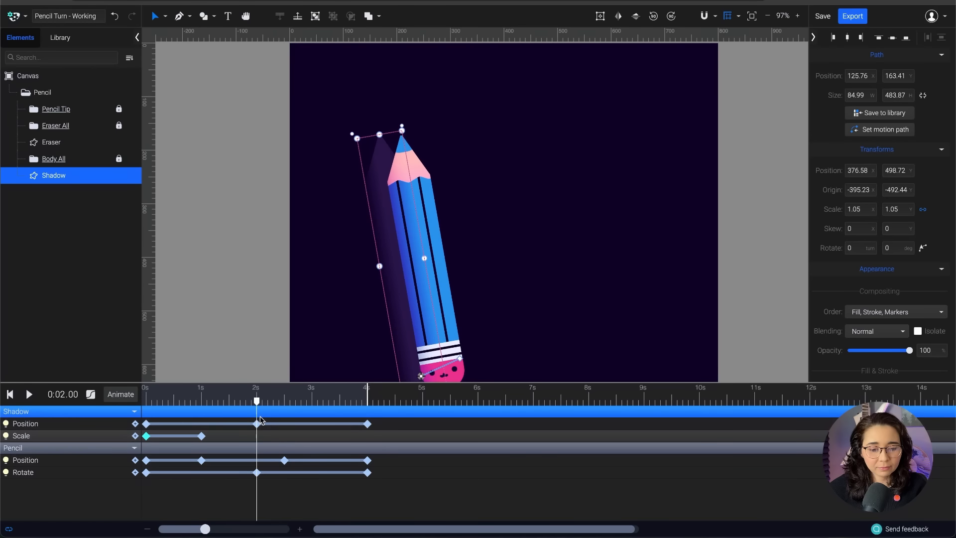
key(ctrl+v)
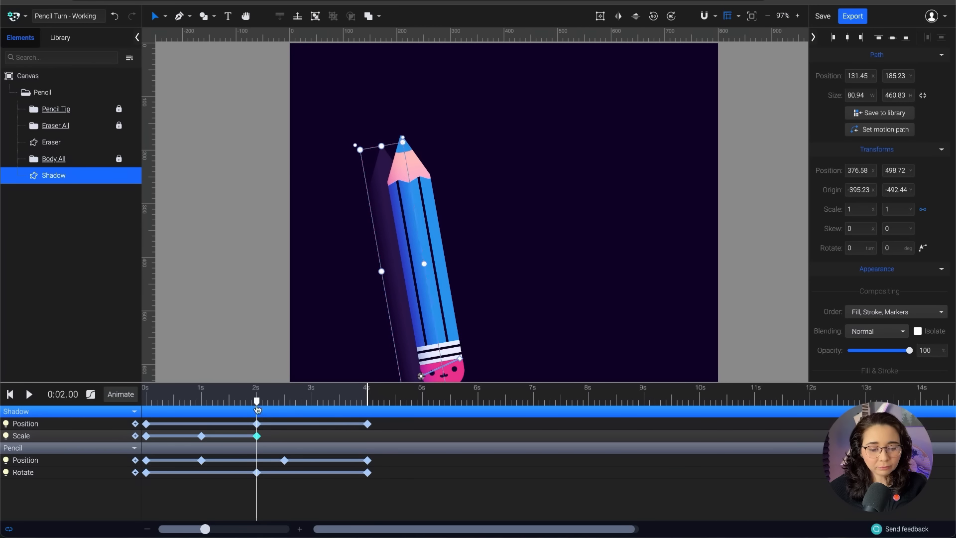
click(202, 435)
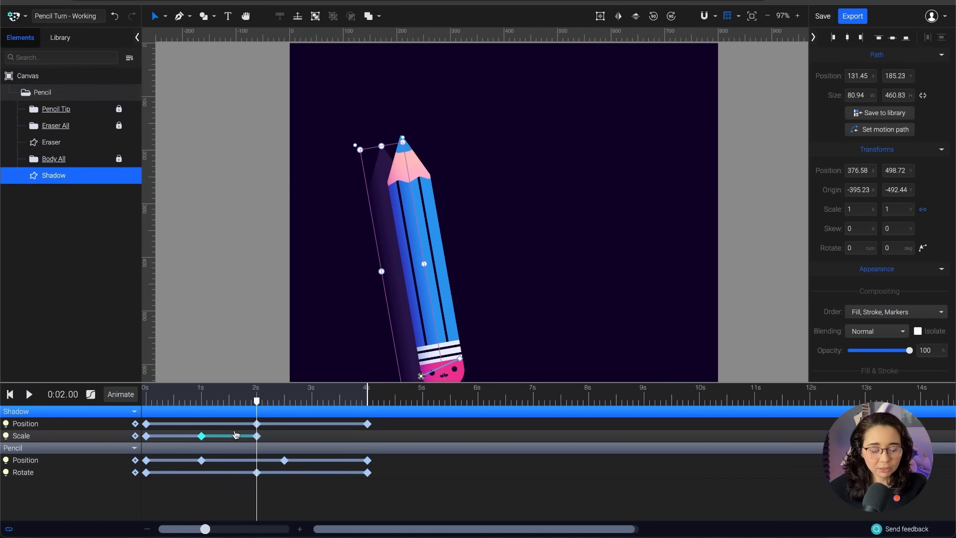
click(318, 414)
drag(320, 415, 313, 415)
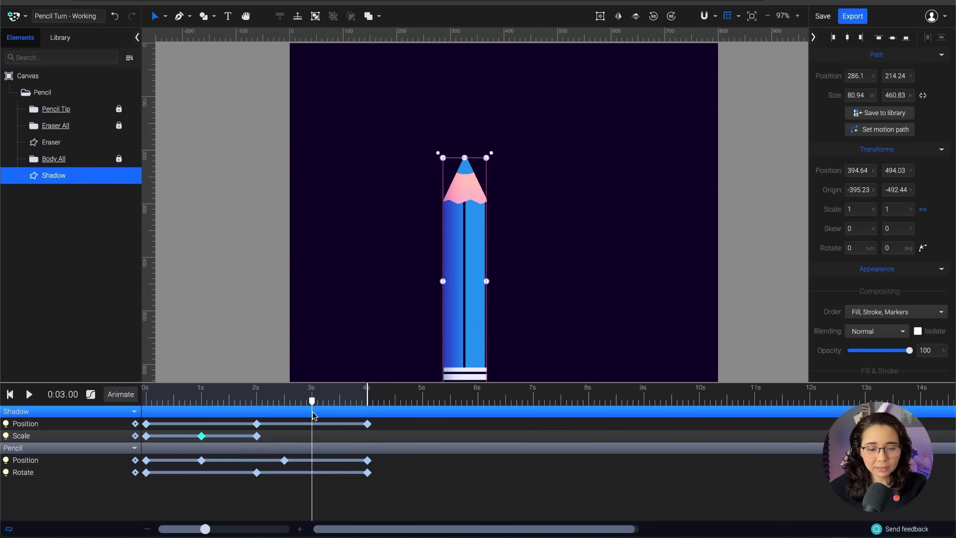
key(ctrl+v)
drag(373, 402, 146, 401)
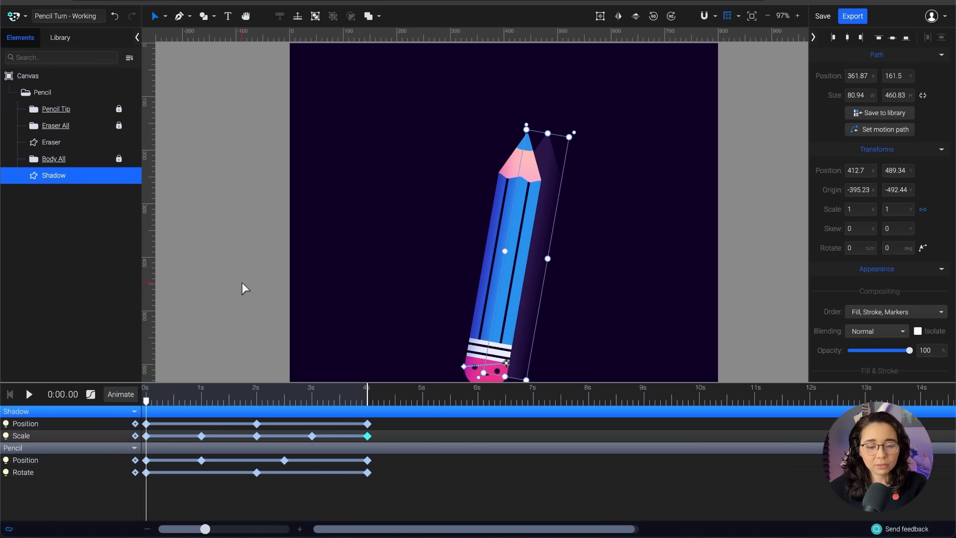
Play back the loop with nothing selected to examine how the Shadow scales and shifts behind the swaying pencil
key(space)
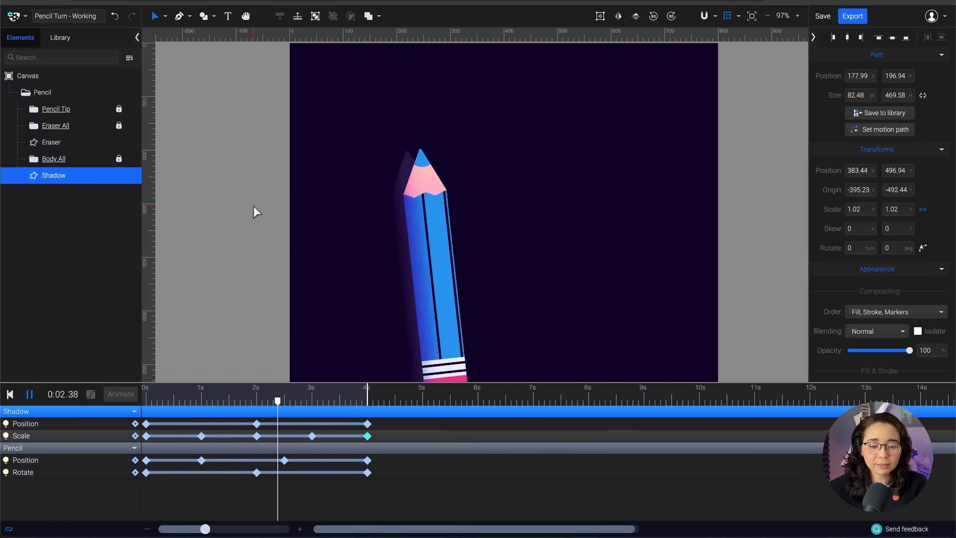
key(space)
drag(270, 225, 285, 163)
click(257, 158)
key(space)
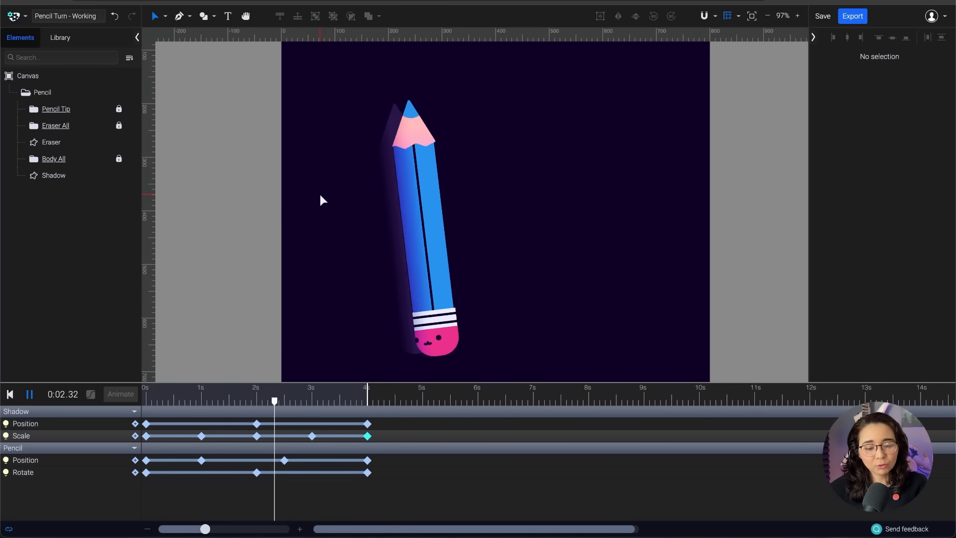
key(space)
Lower the Shadow's opacity to 55% and play back the loop with the shadow deselected
click(55, 176)
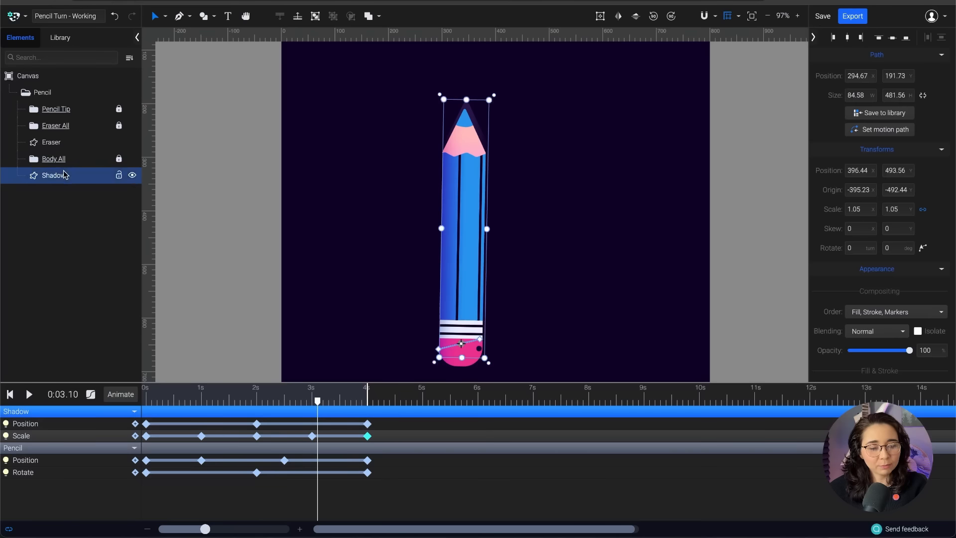
scroll(887, 199, down, 5)
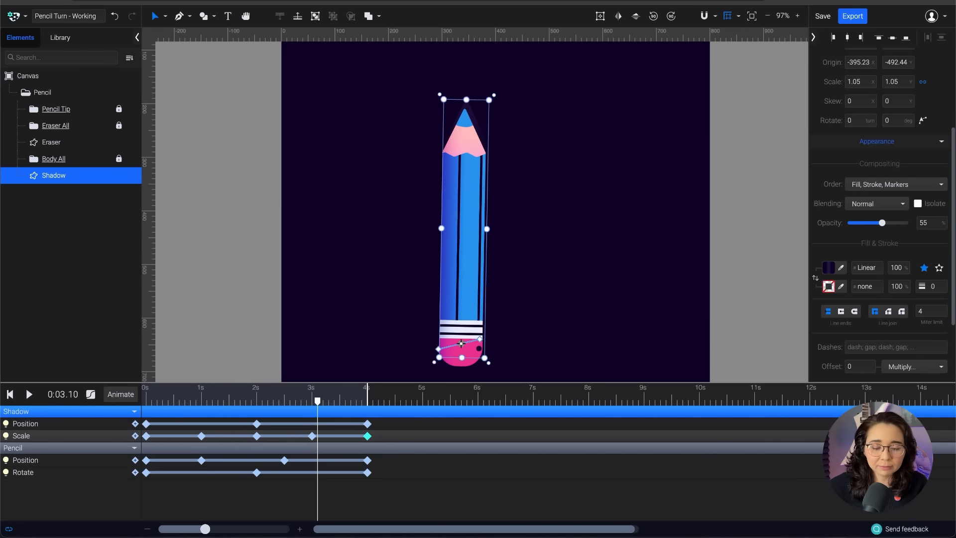
key(space)
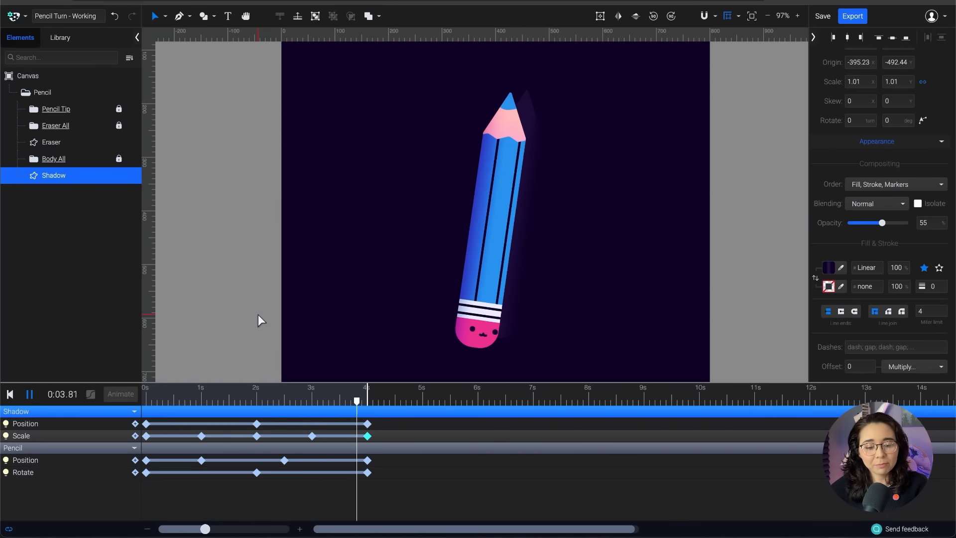
click(256, 206)
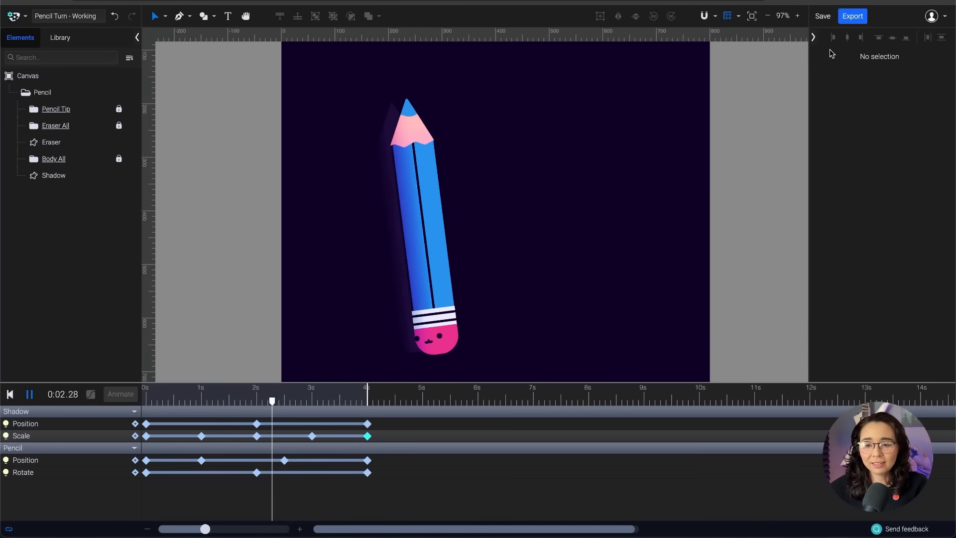
Open the SVG (web) export options for the finished animation
click(852, 15)
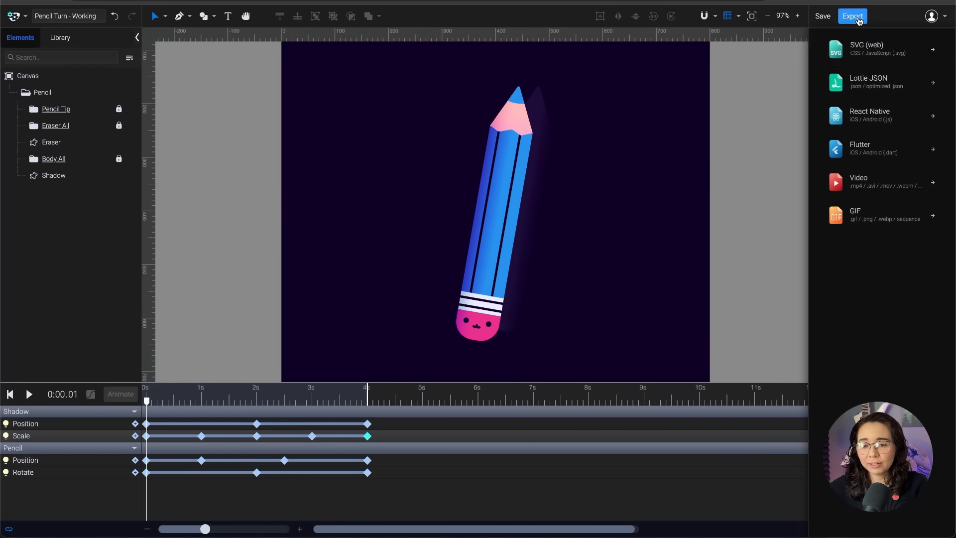
click(883, 57)
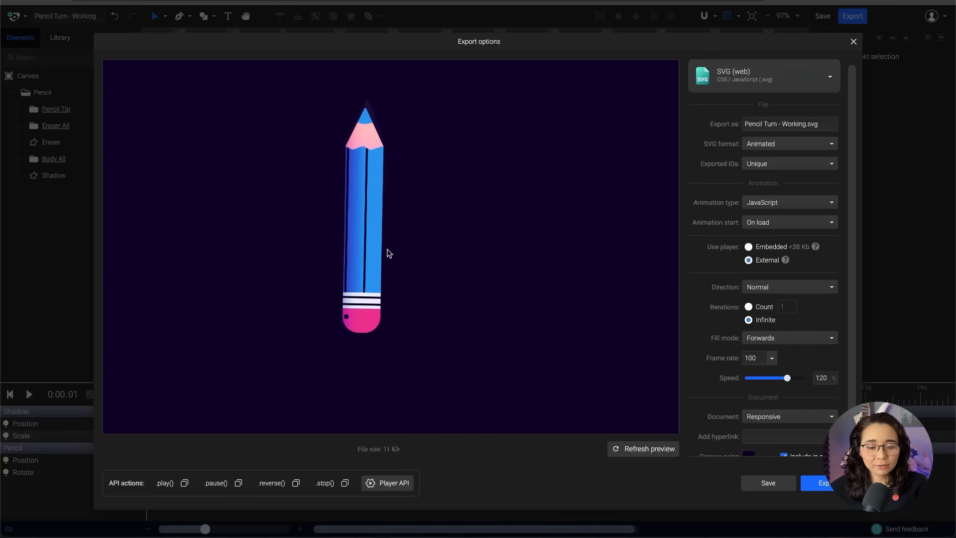